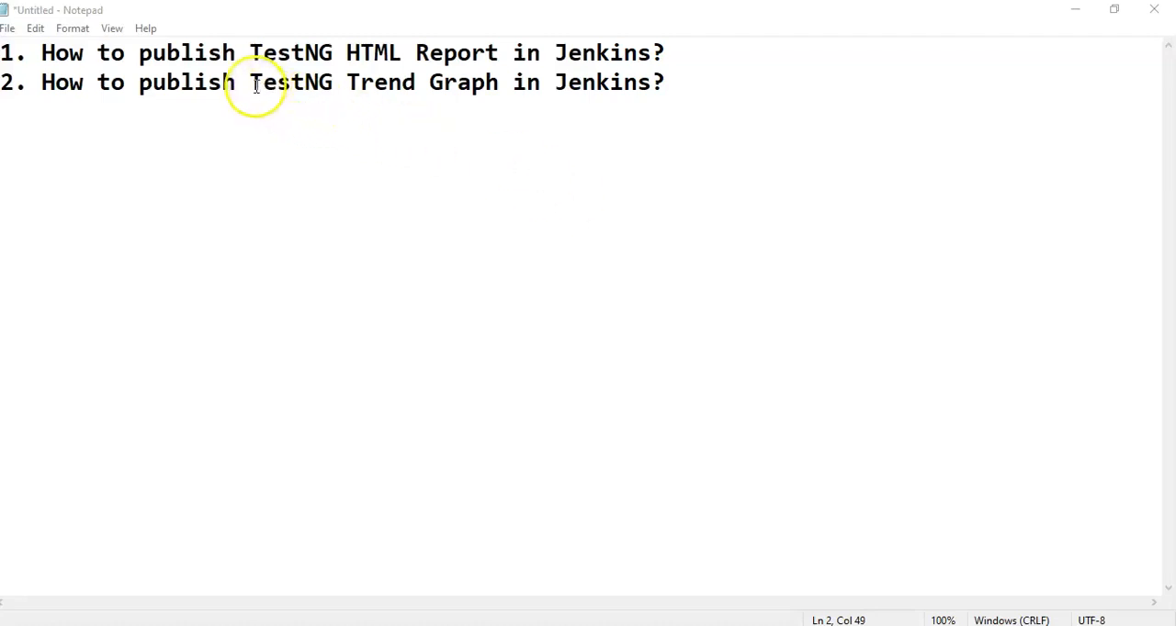
pyautogui.moveTo(252, 82); pyautogui.dragTo(499, 82)
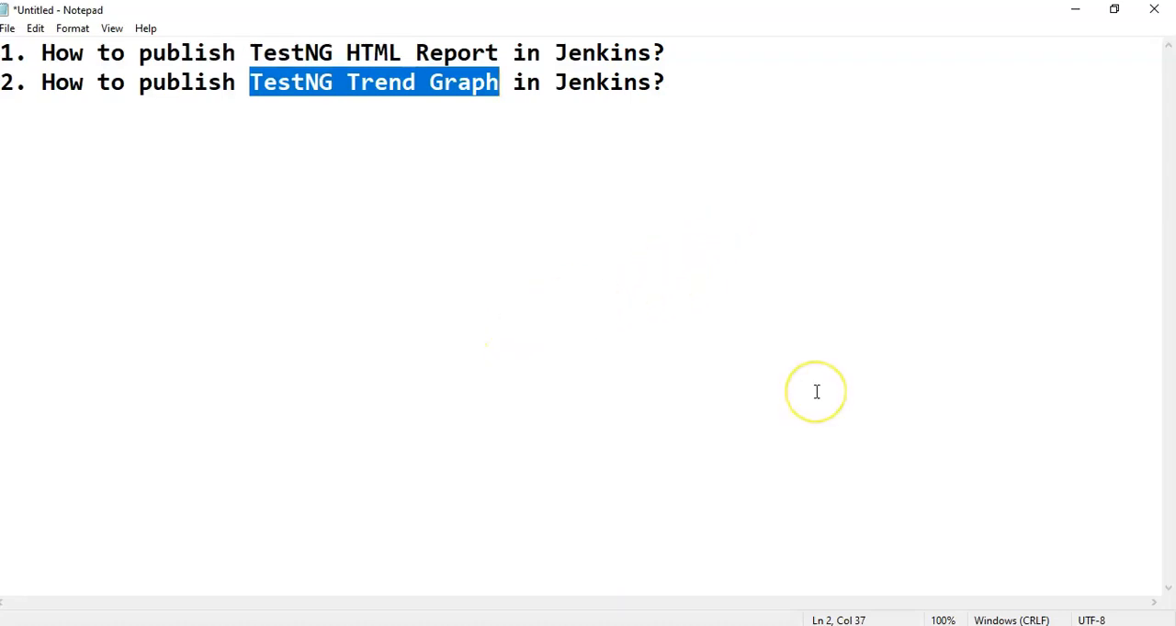
# Step: Switch to the Jenkins sign-in page in Chrome and enter EasyWay2Automation as the username
pyautogui.moveTo(646, 625)
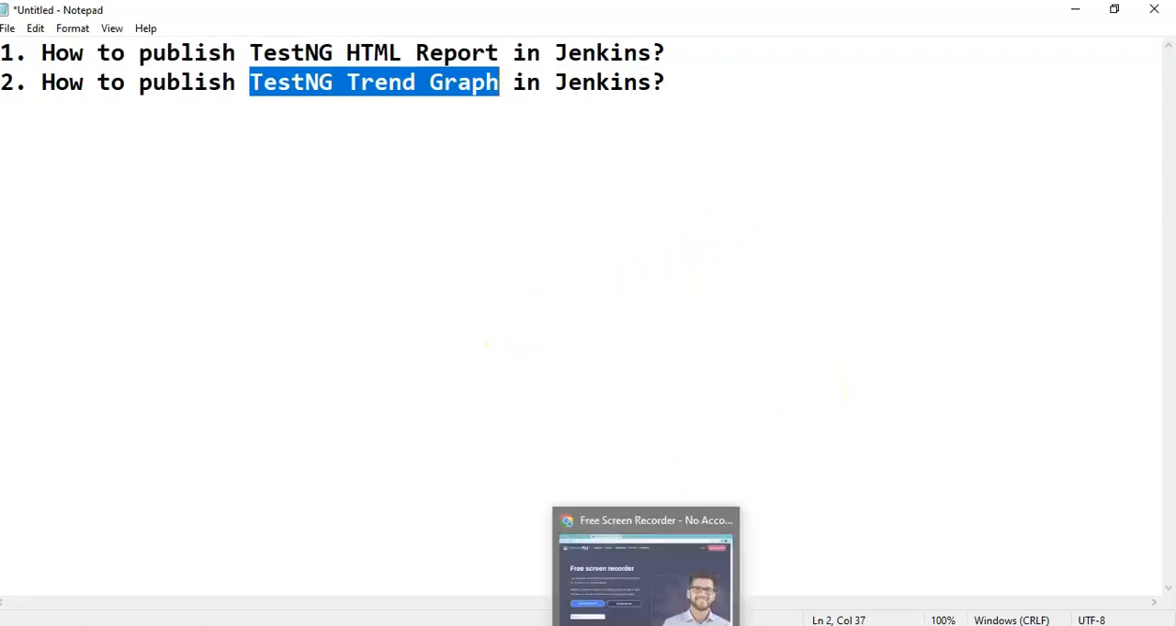
pyautogui.click(646, 570)
pyautogui.click(120, 13)
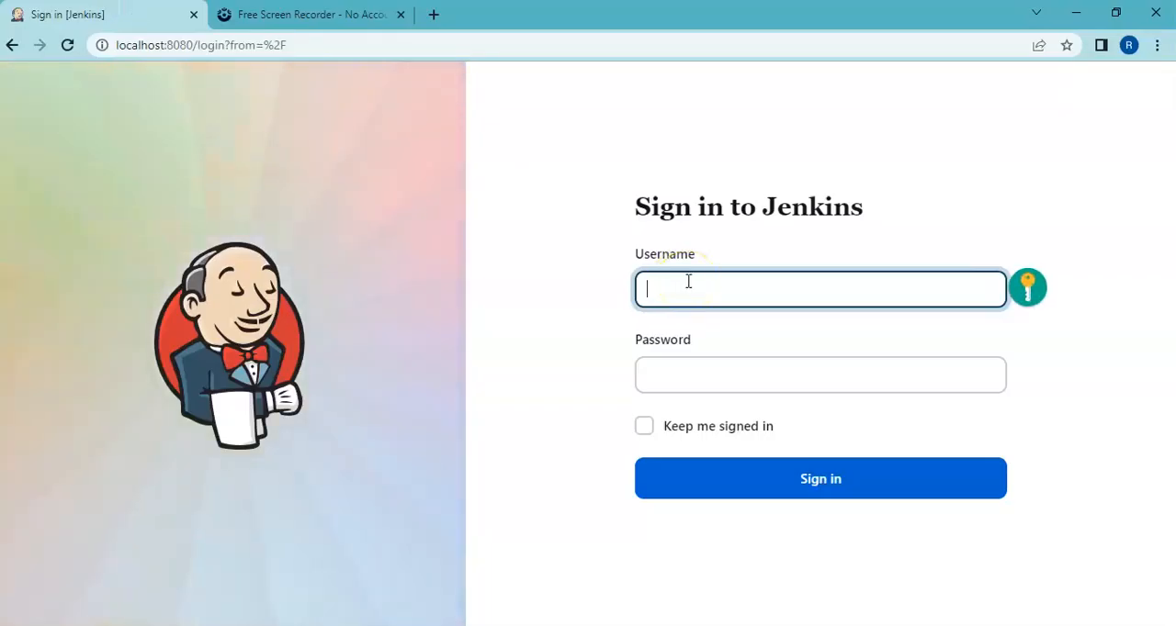
pyautogui.write('EasyWay2')
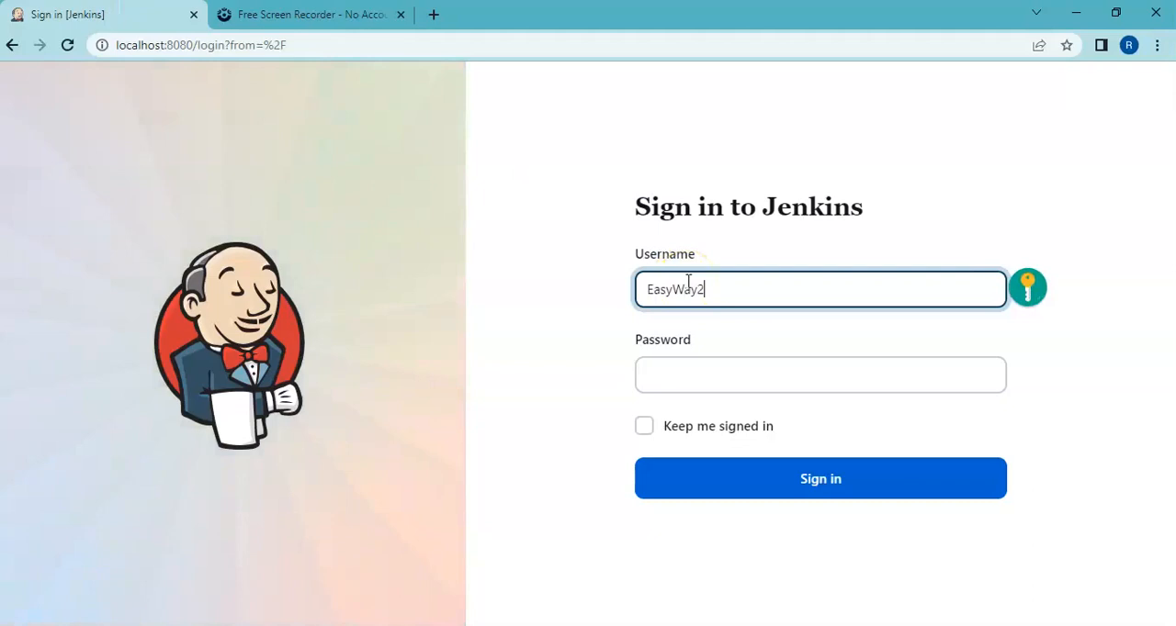
pyautogui.write('Automation')
# Step: Enter the account password and sign in to Jenkins
pyautogui.click(654, 390)
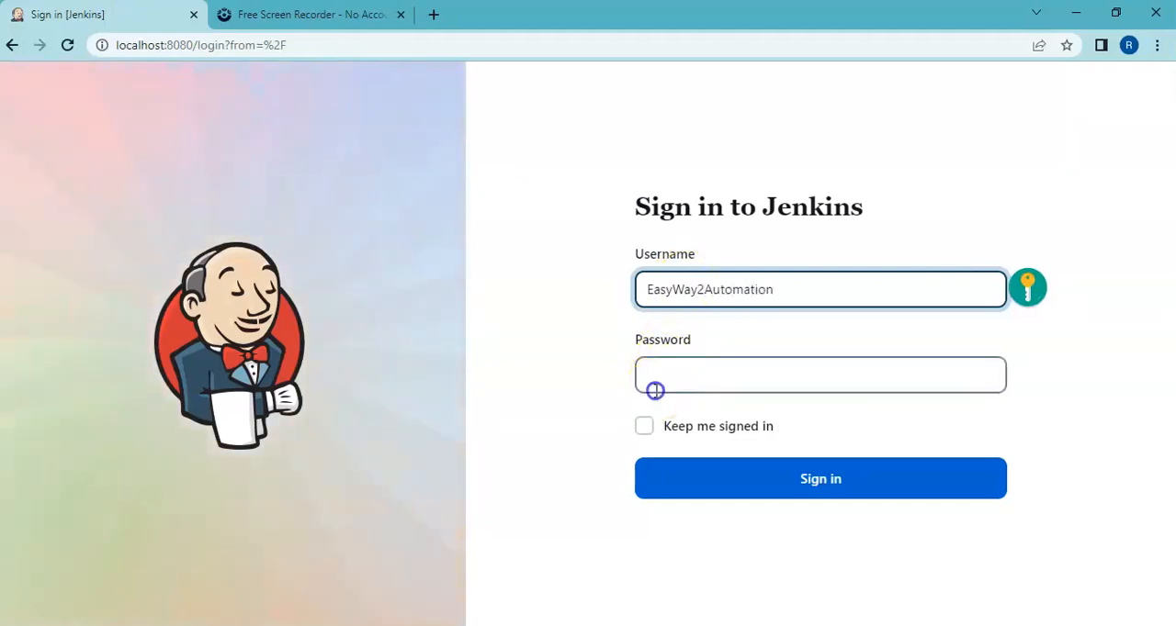
pyautogui.click(655, 374)
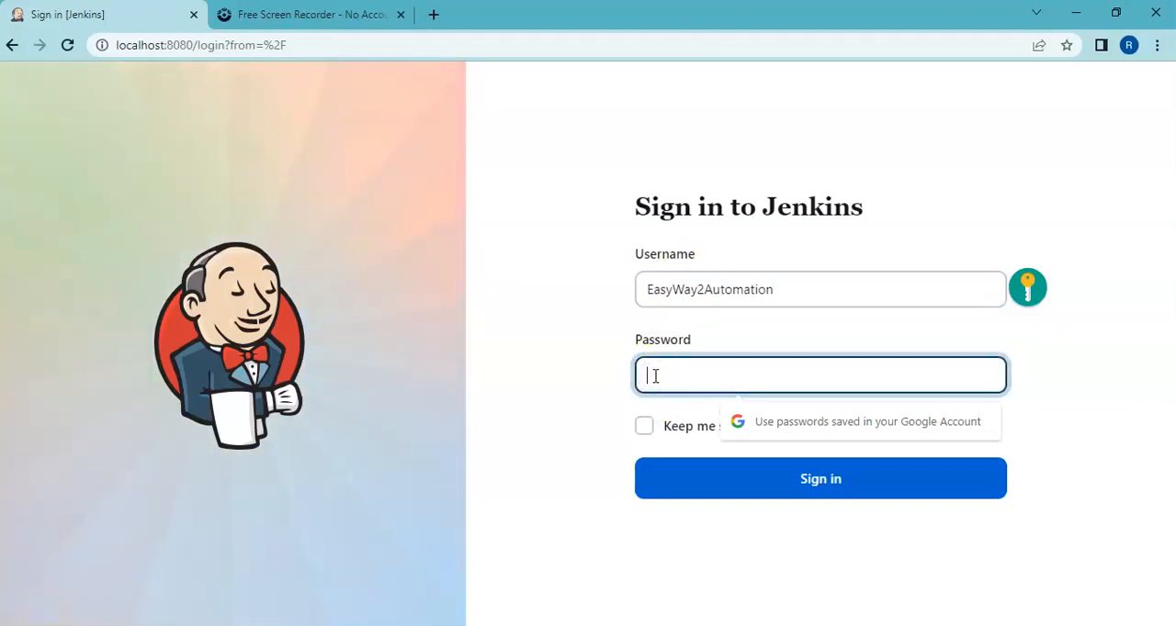
pyautogui.write('*********')
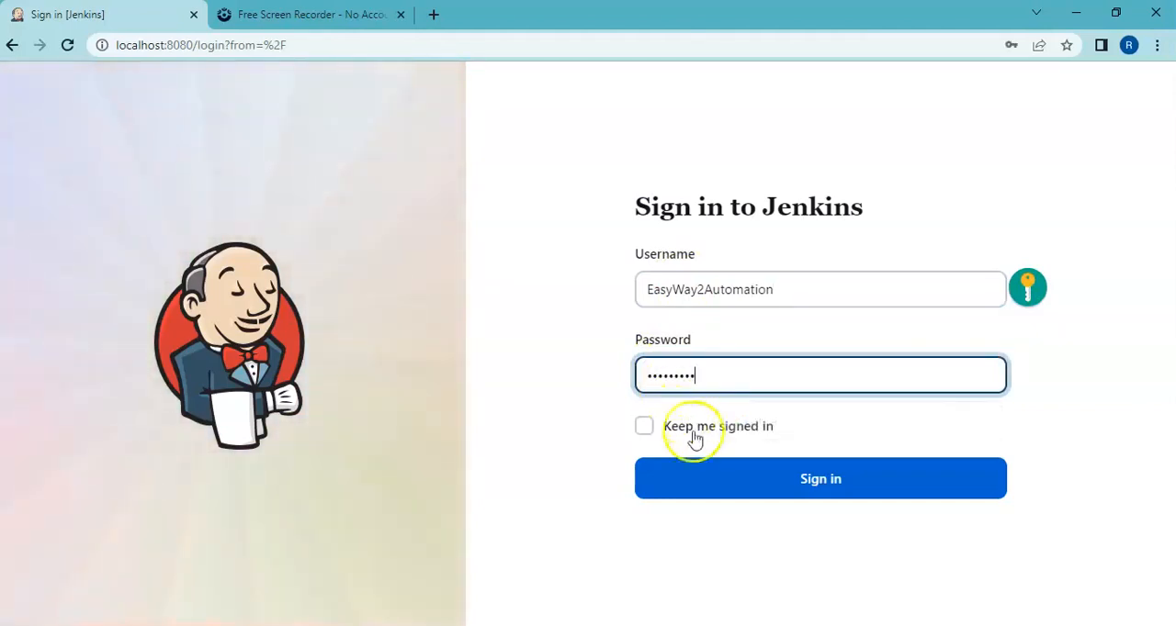
pyautogui.click(699, 475)
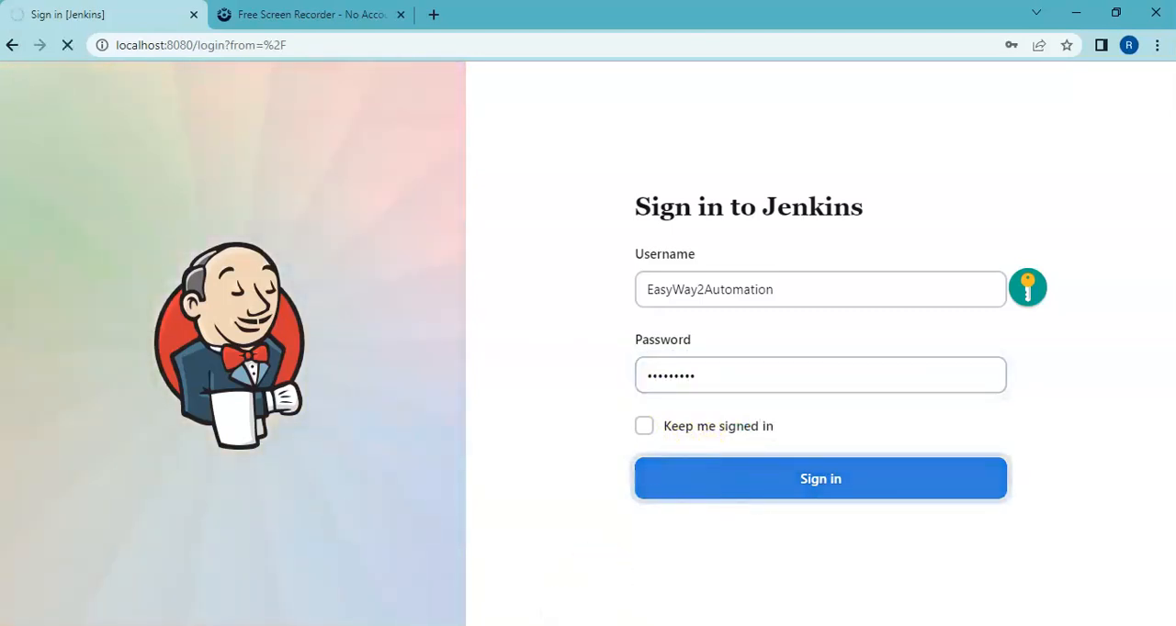
# Step: Switch to Notepad and add the indented line "Plugin - HTML Publisher Plugin" between the two questions, set off by blank lines
pyautogui.click(564, 570)
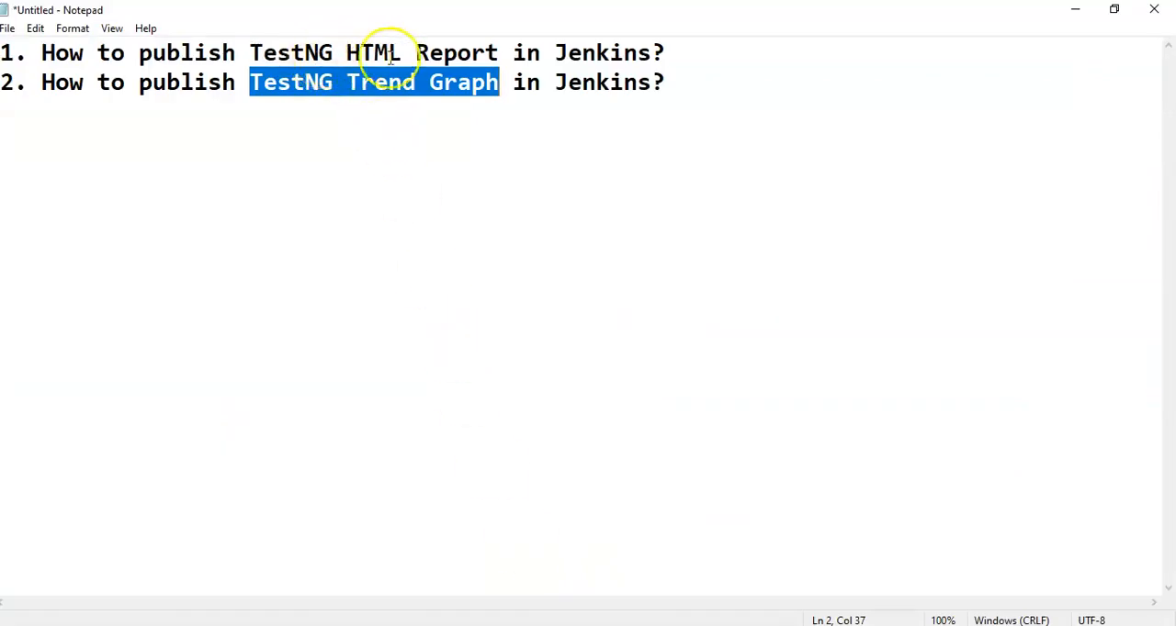
pyautogui.click(690, 51)
pyautogui.press('Return')
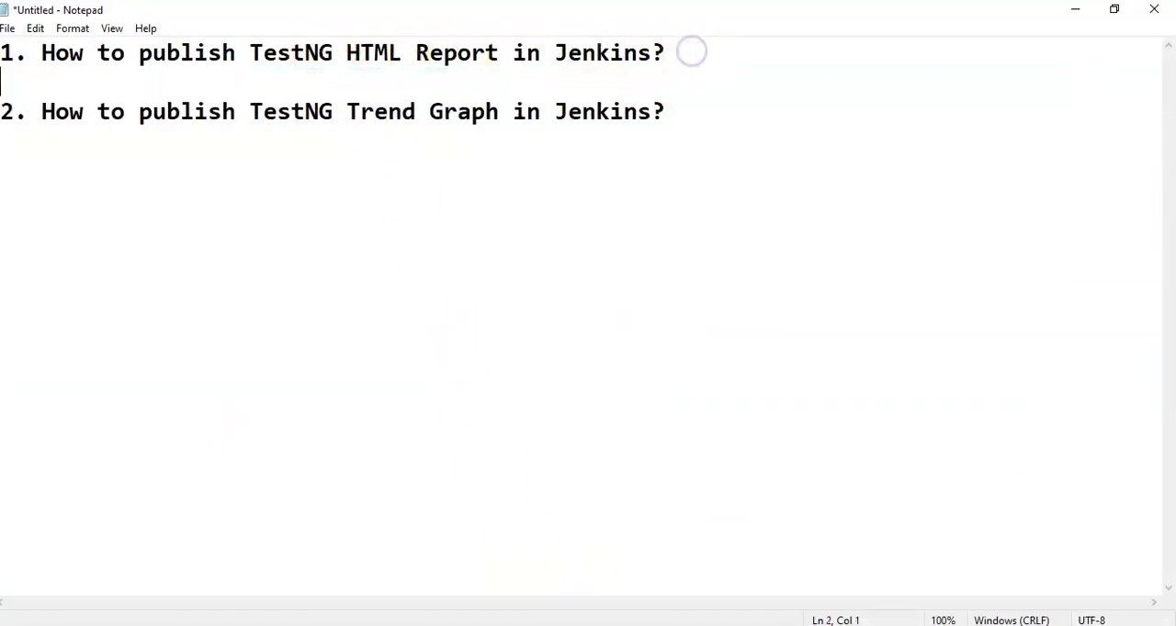
pyautogui.press('Return')
pyautogui.press('Return')
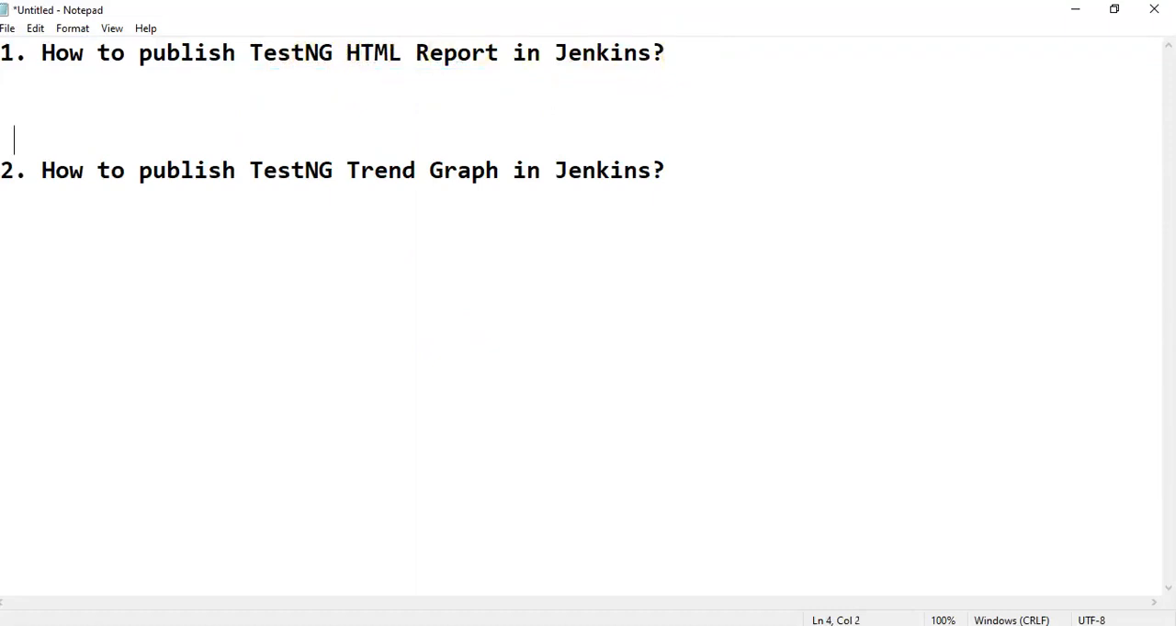
pyautogui.press('Up')
pyautogui.press('Tab')
pyautogui.write('Plugin - HTML Publisher Plugin')
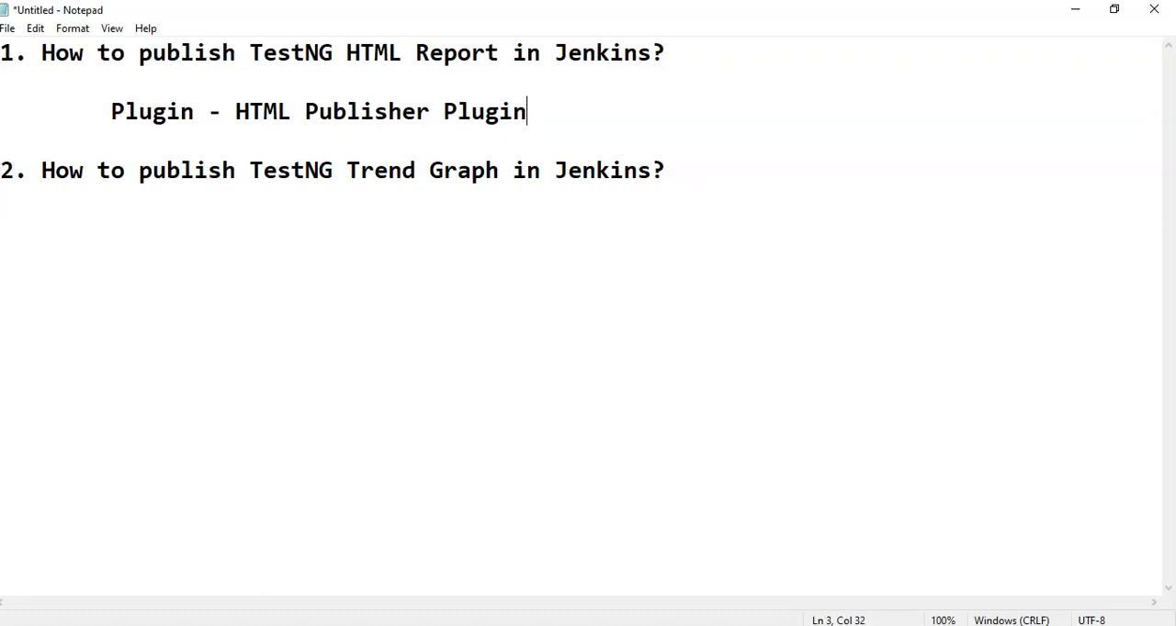
# Step: Switch back to Jenkins in Chrome and search the installed plugins for HTML
pyautogui.hotkey('alt', 'Tab')
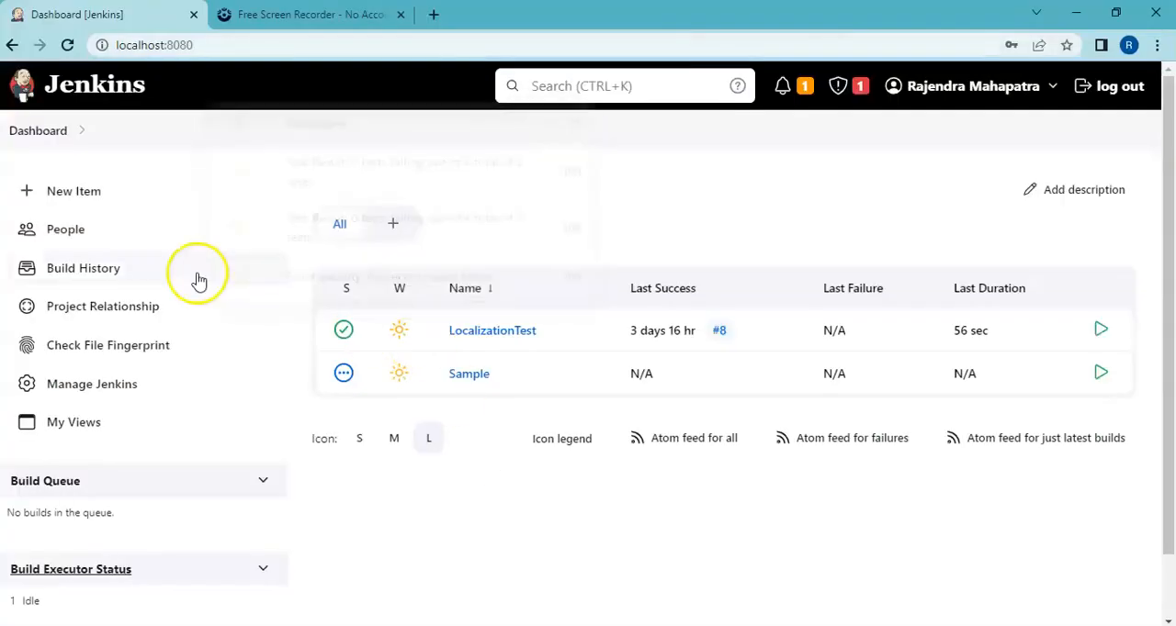
pyautogui.click(76, 388)
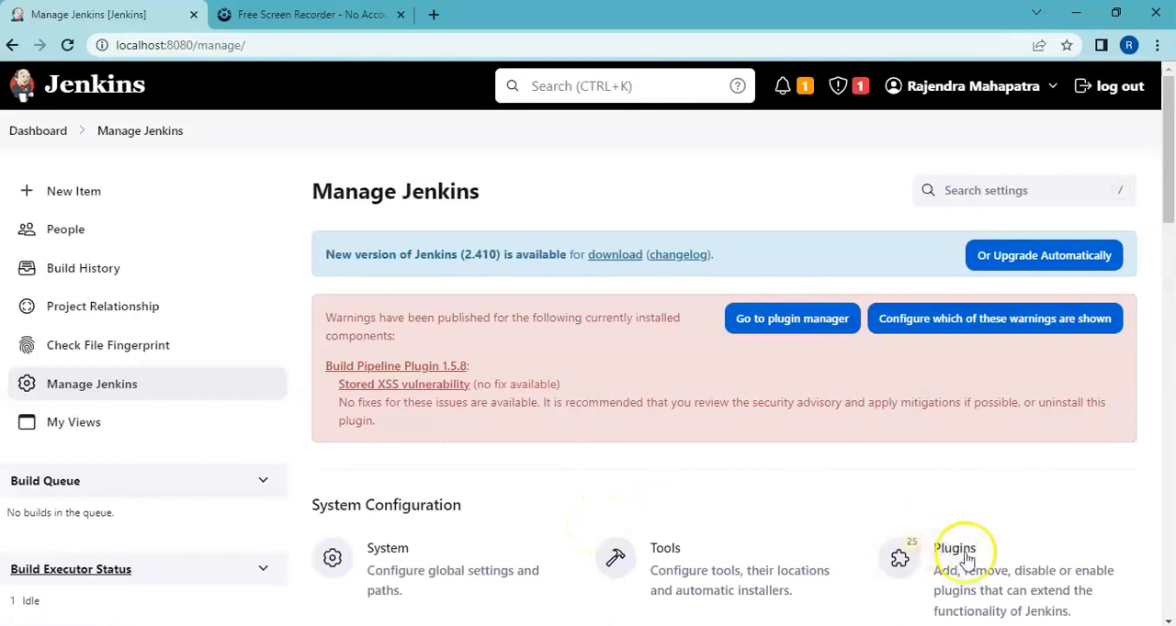
pyautogui.click(979, 571)
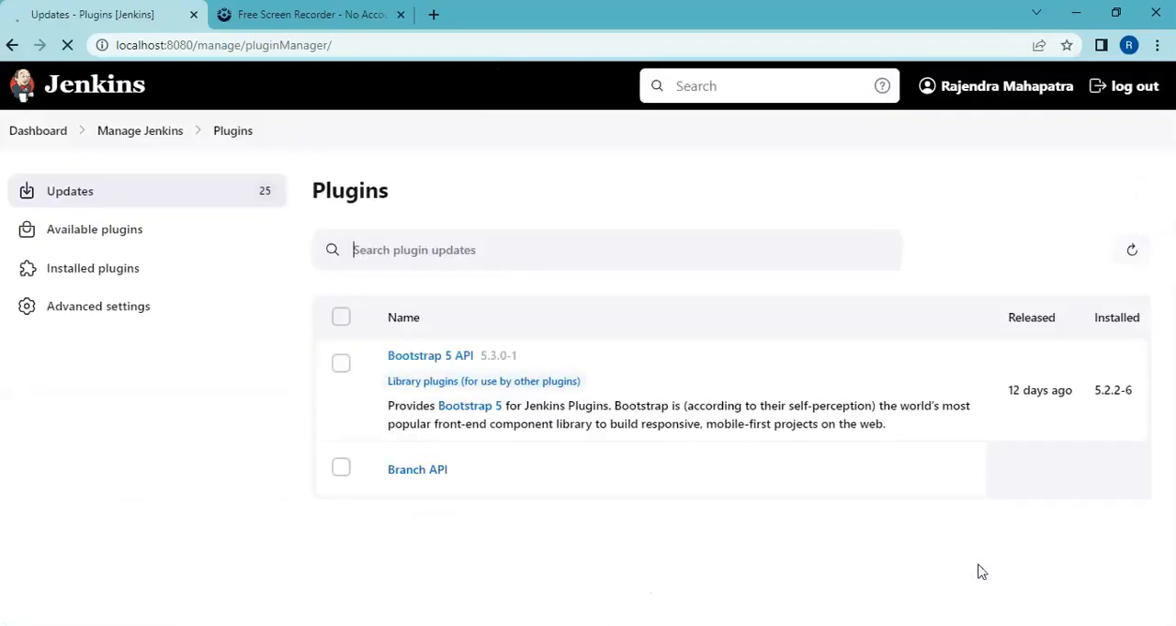
pyautogui.click(200, 425)
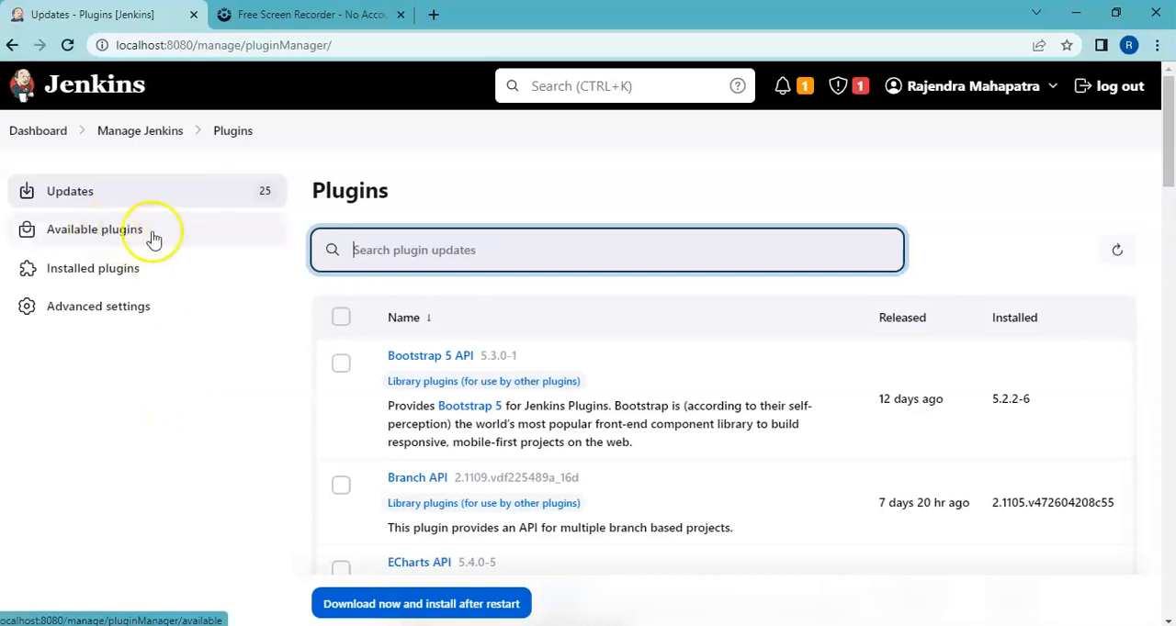
pyautogui.click(125, 276)
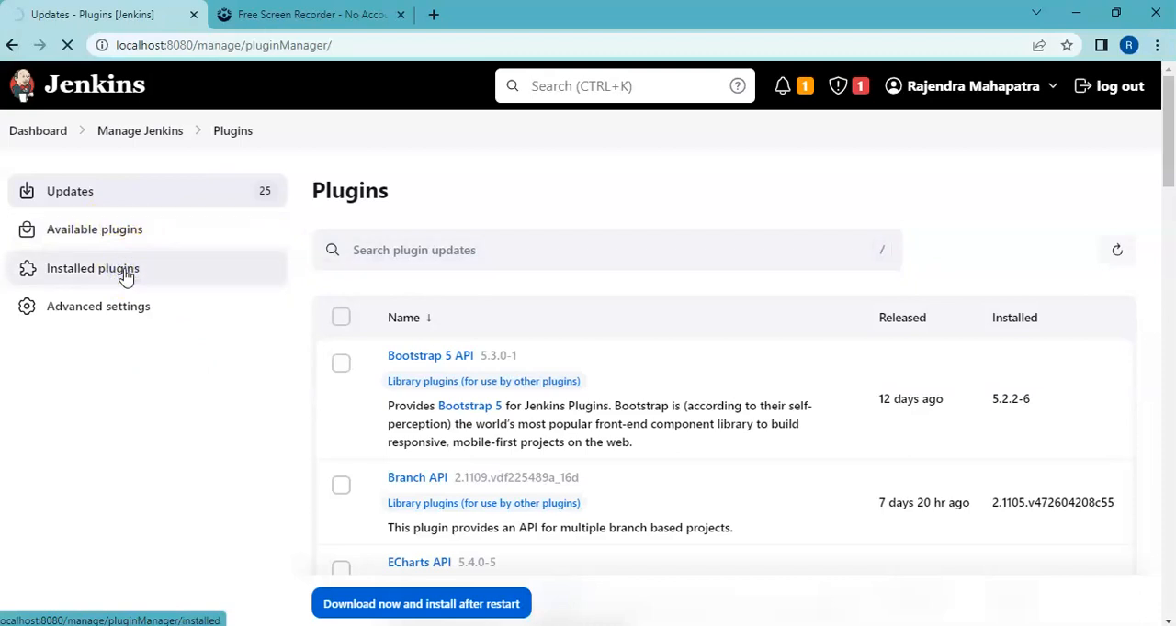
pyautogui.click(407, 258)
pyautogui.write('H')
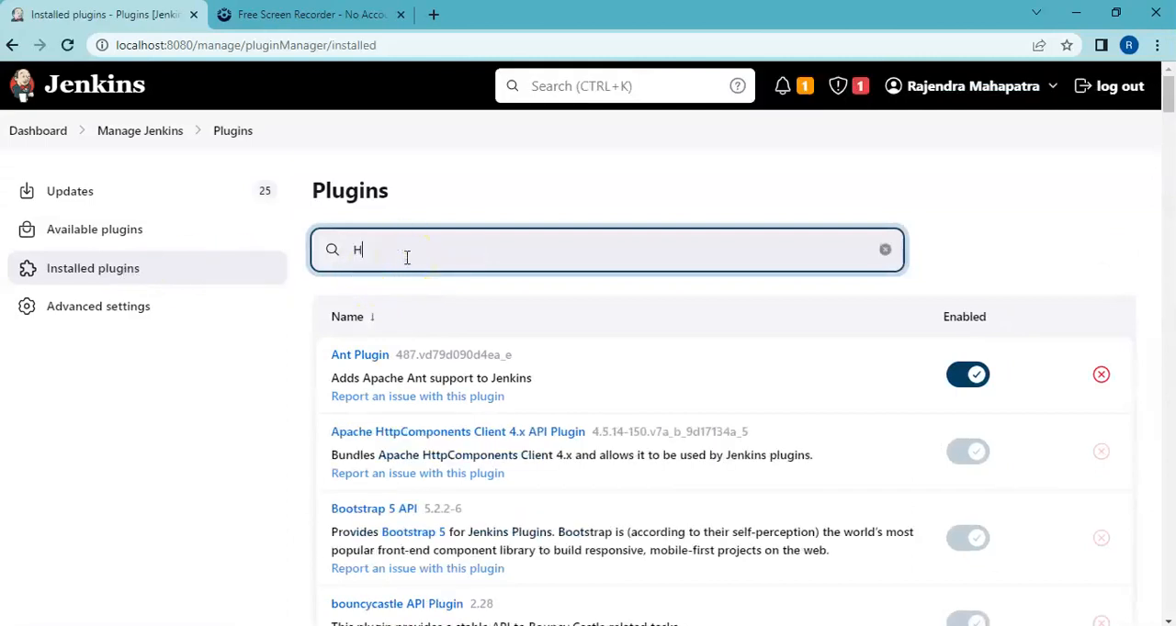
pyautogui.write('TML')
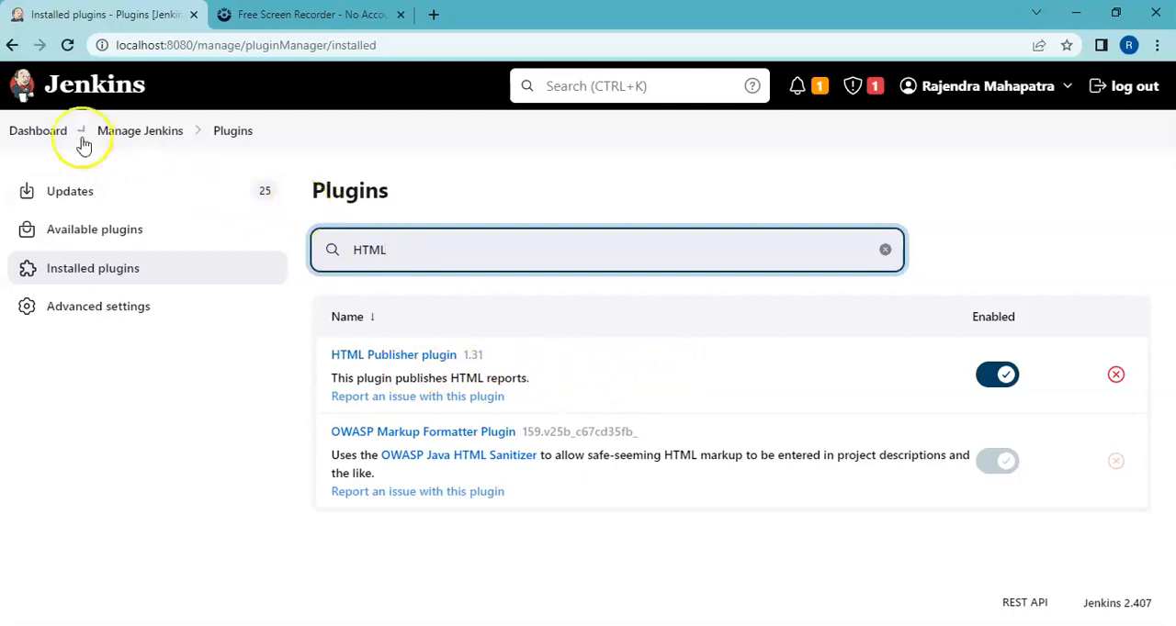
# Step: Start a new Jenkins item, check the project's name in IntelliJ IDEA, and name the item SeleniumMavenAutomation
pyautogui.click(50, 135)
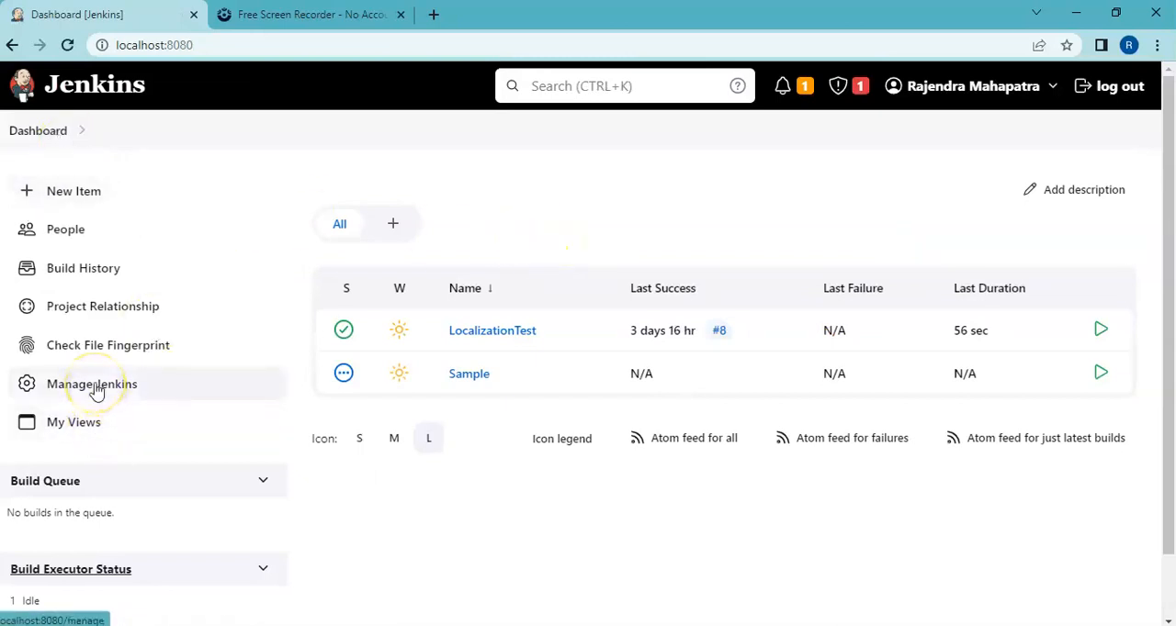
pyautogui.click(80, 198)
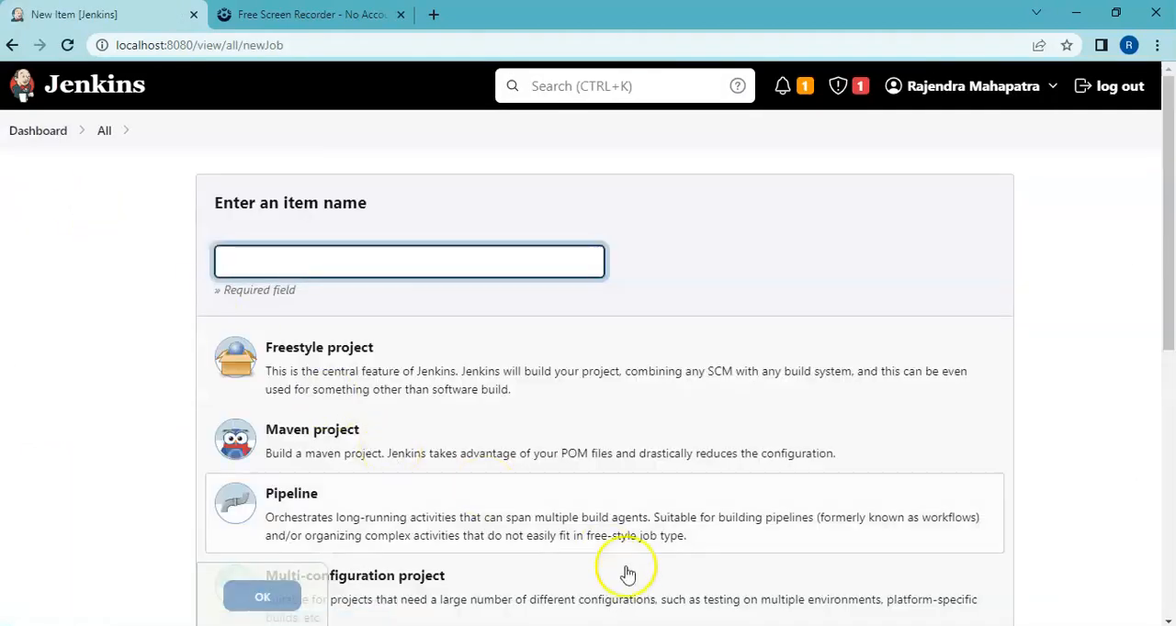
pyautogui.click(518, 625)
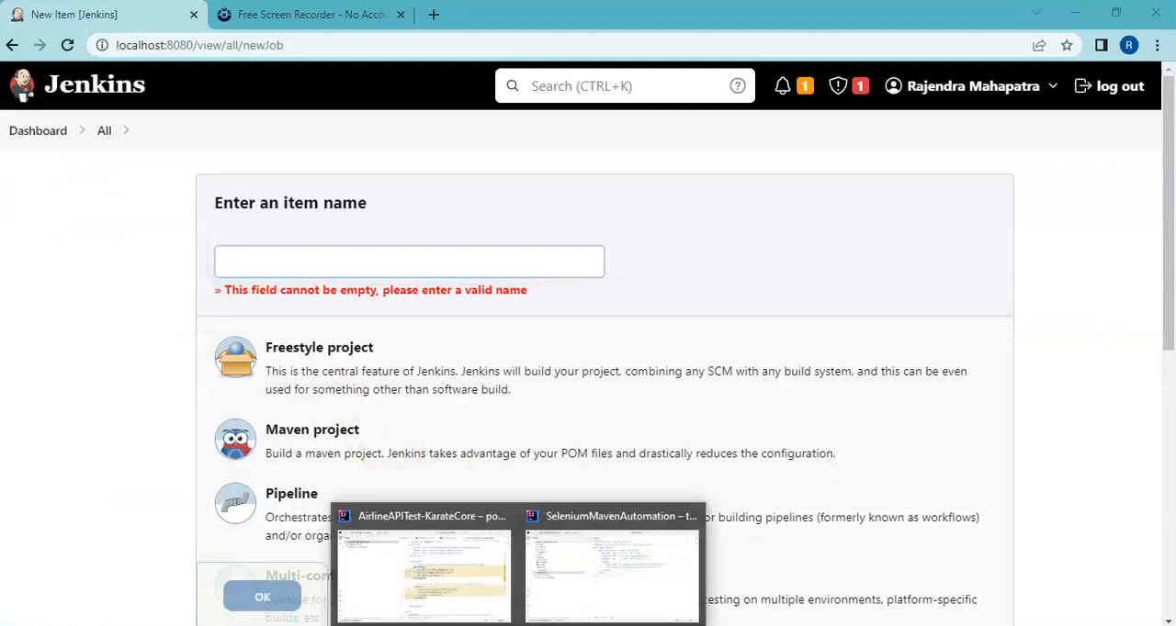
pyautogui.click(581, 608)
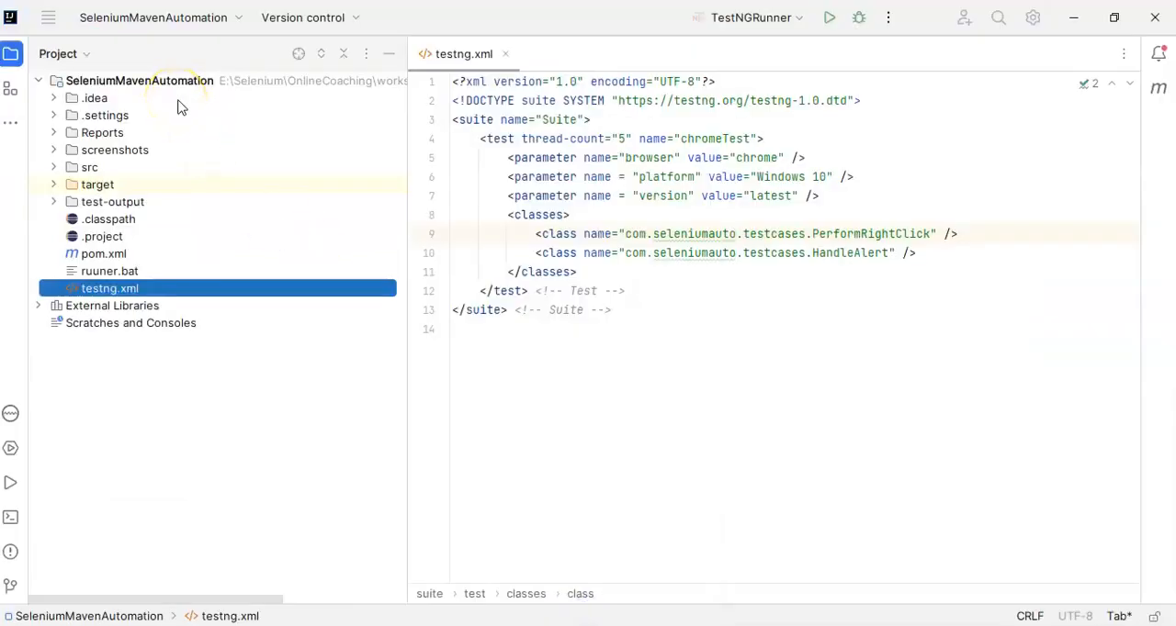
pyautogui.hotkey('alt', 'Tab')
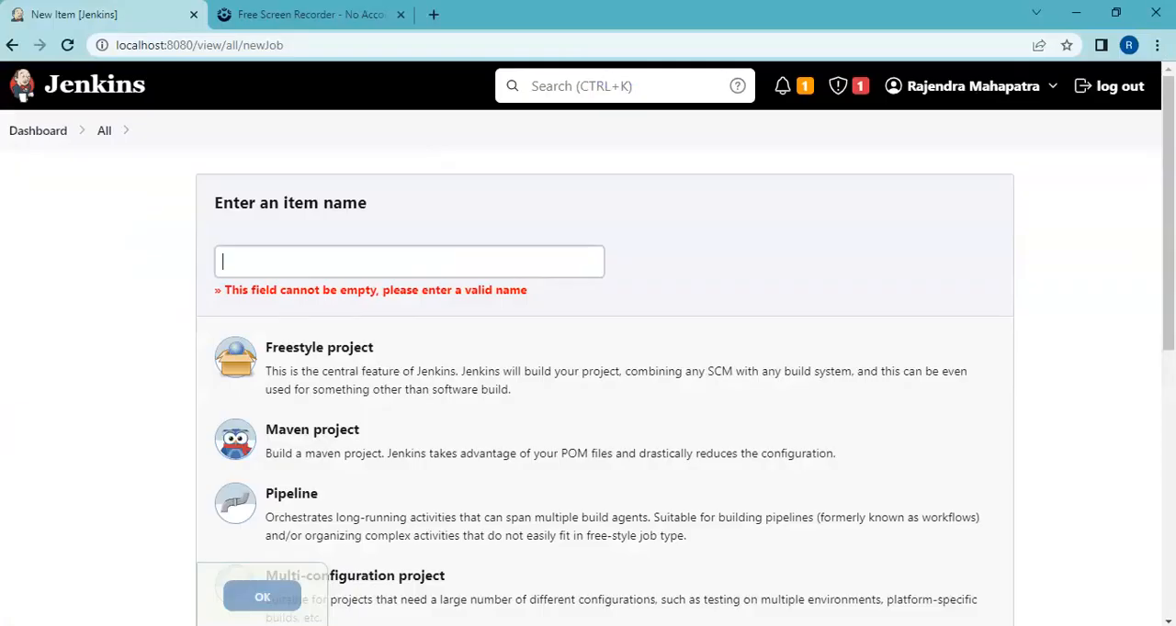
pyautogui.write('S')
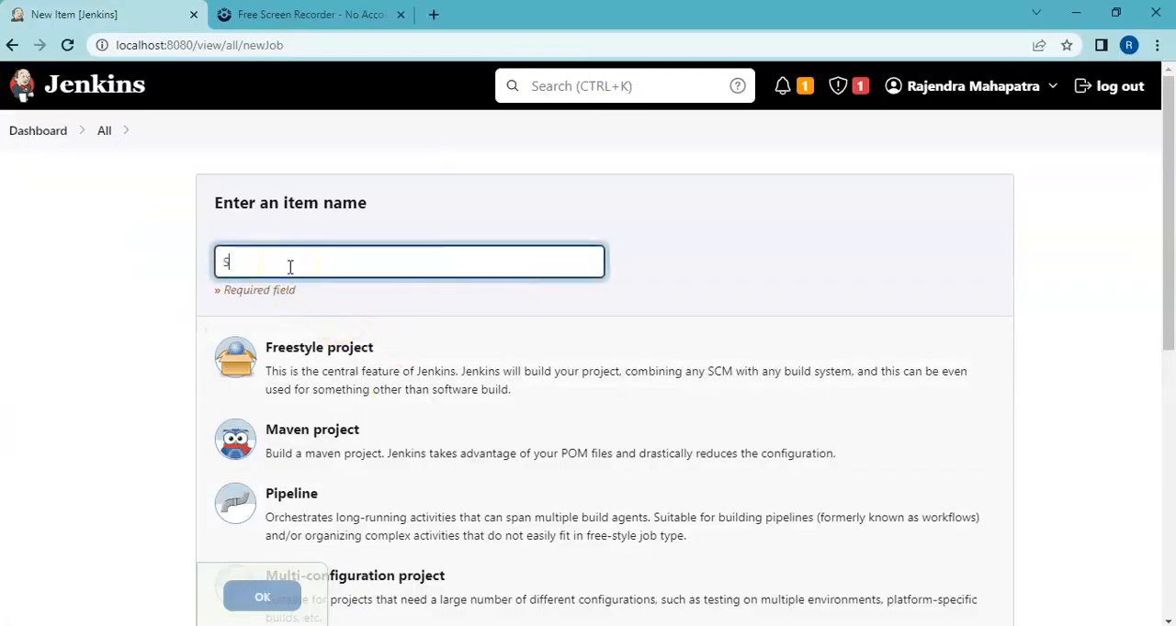
pyautogui.write('eleniumMa')
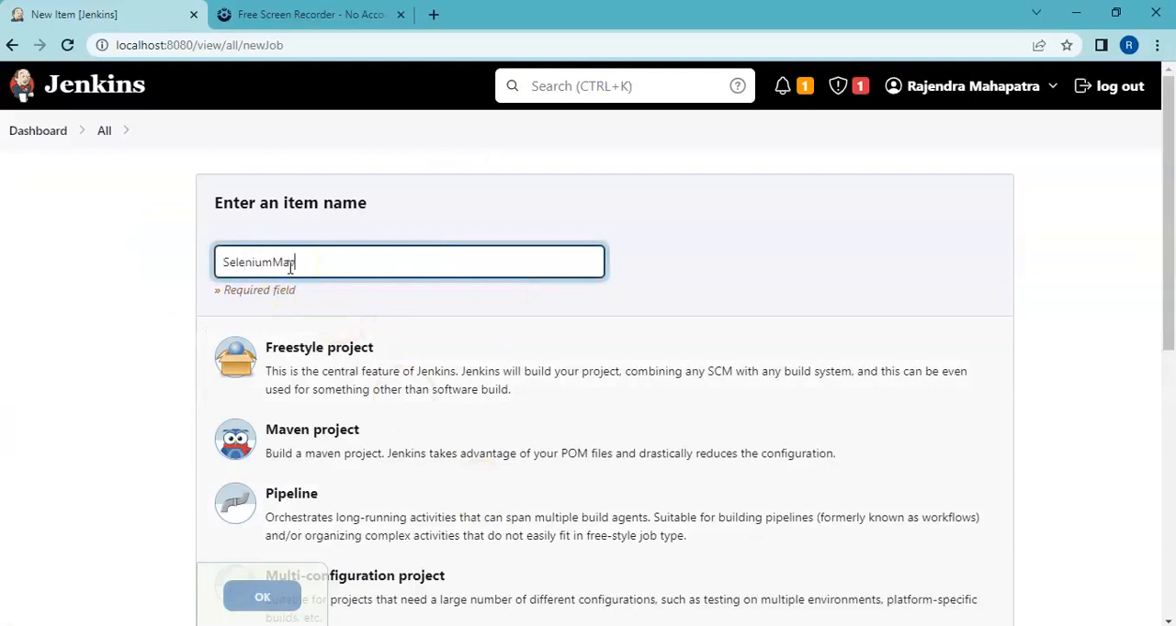
pyautogui.write('venAutomation')
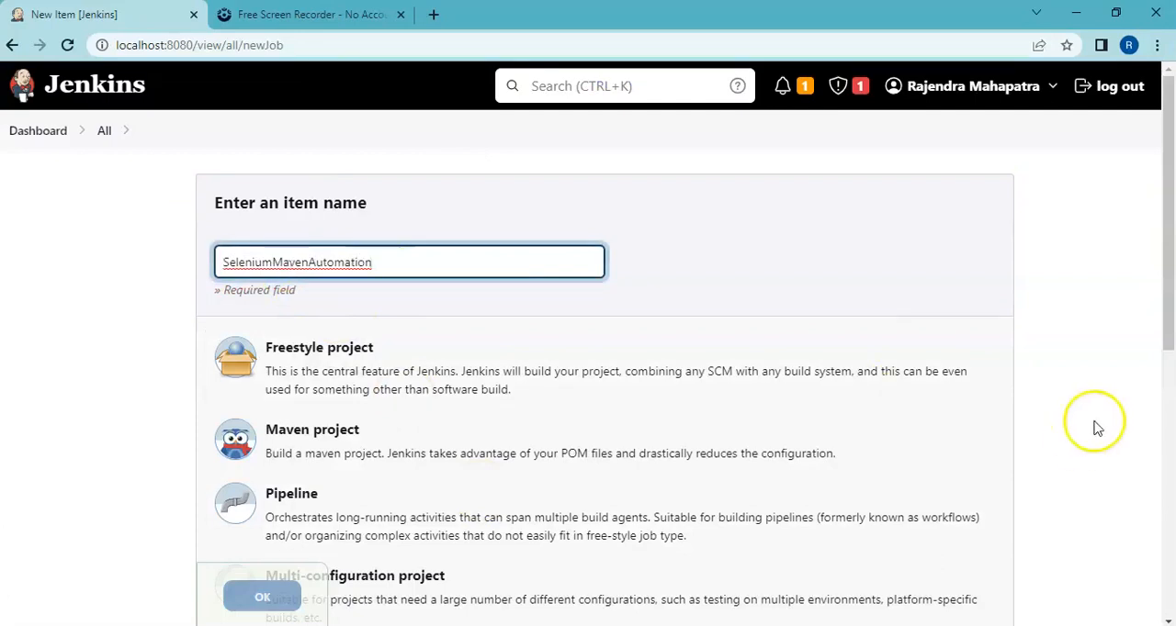
# Step: Choose Maven project as the item type and create the item
pyautogui.moveTo(1170, 342); pyautogui.dragTo(1171, 390)
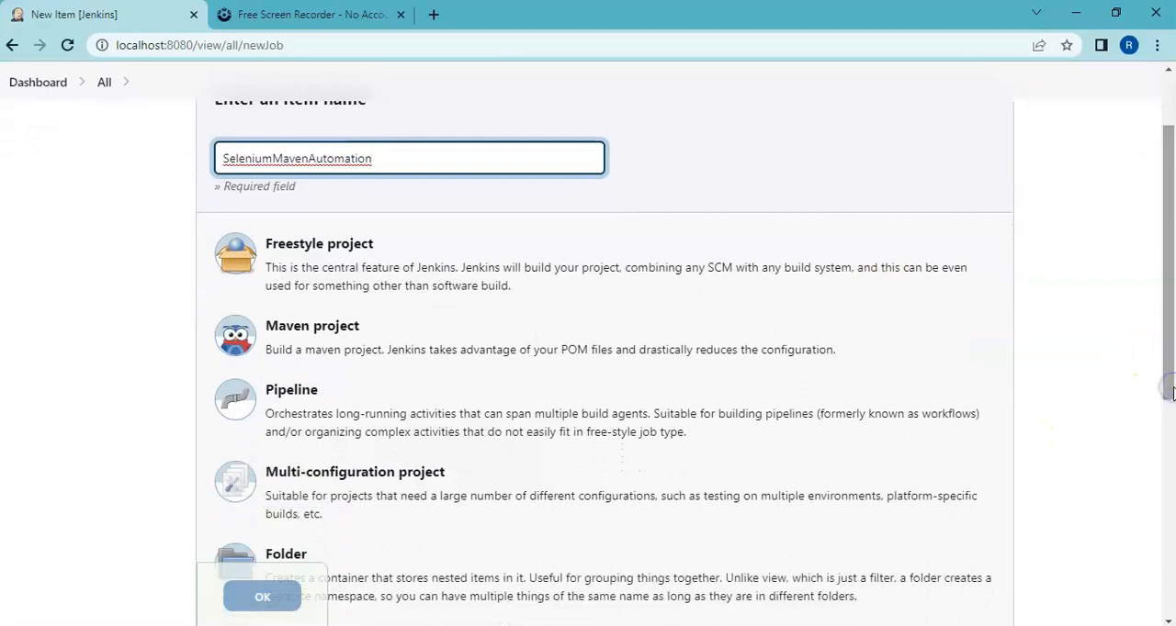
pyautogui.click(507, 359)
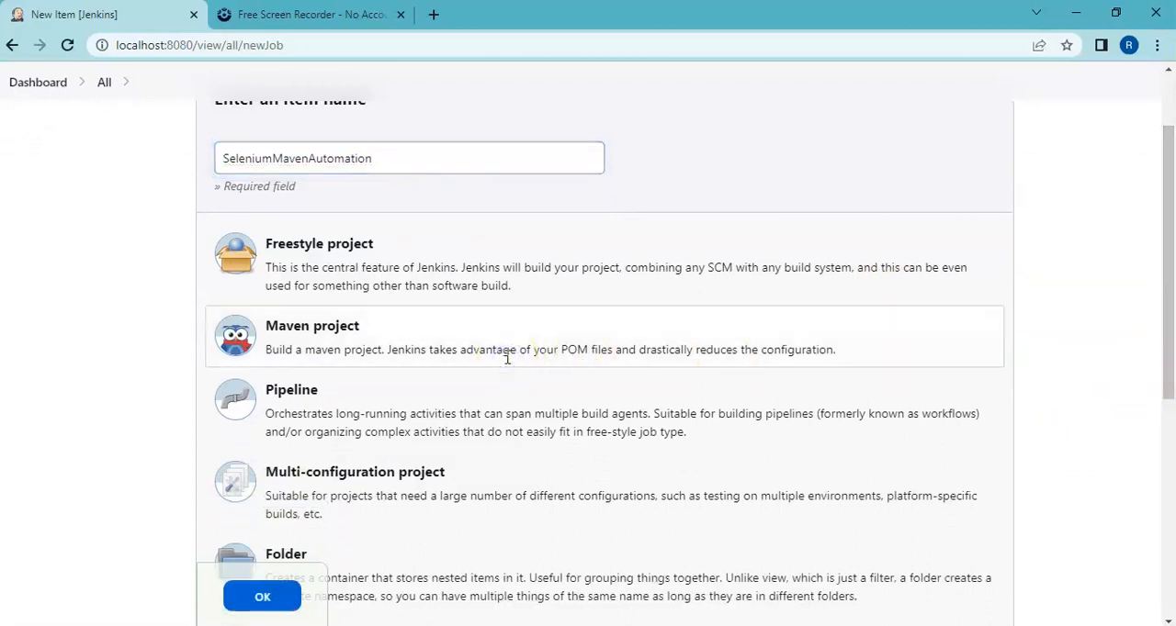
pyautogui.click(280, 606)
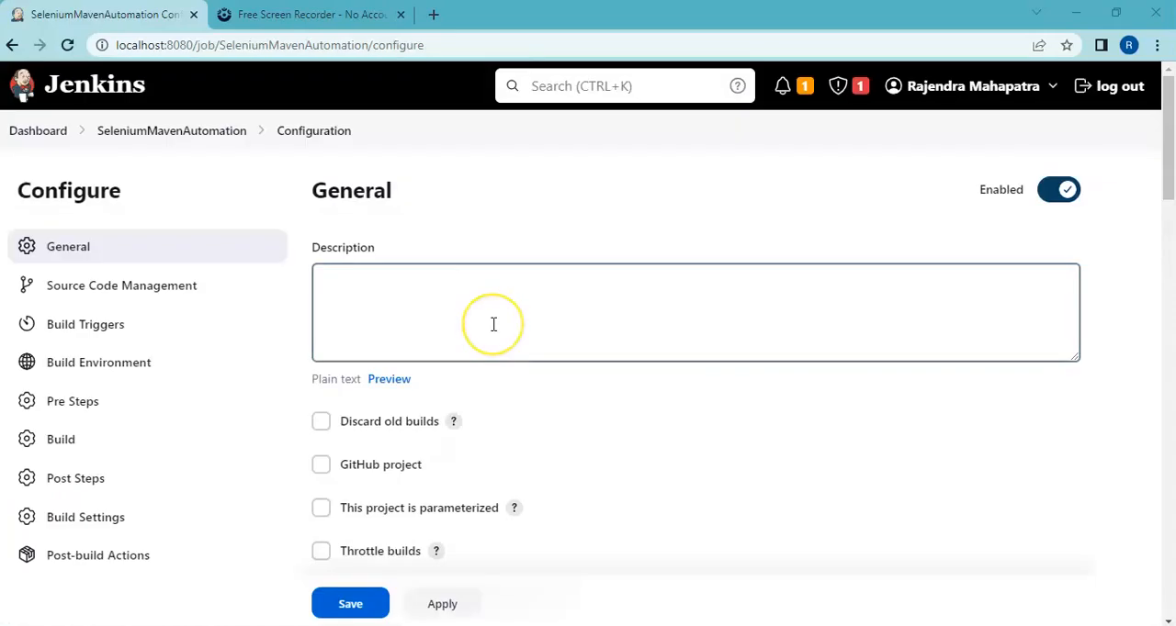
# Step: Enter "This is a Selenium Maven Automation Project" as the job's description
pyautogui.click(494, 324)
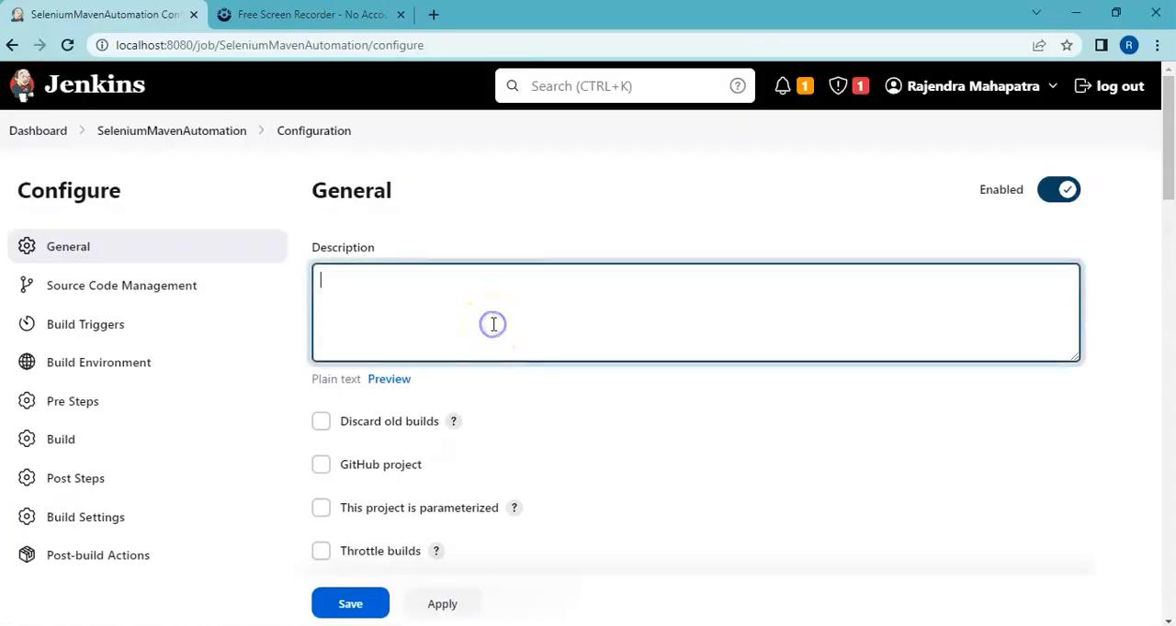
pyautogui.write('This is a Selenium Maven Automation Project')
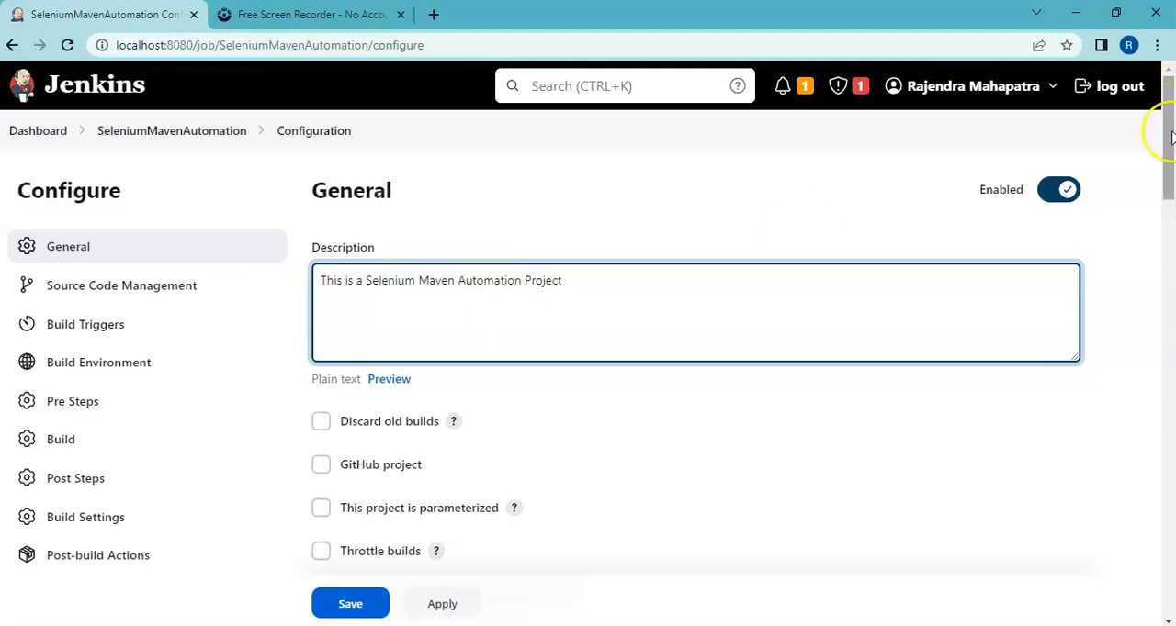
# Step: In the job's Build section, keep pom.xml as the root POM and set the goals and options to "clean test"
pyautogui.moveTo(1164, 131); pyautogui.dragTo(1165, 432)
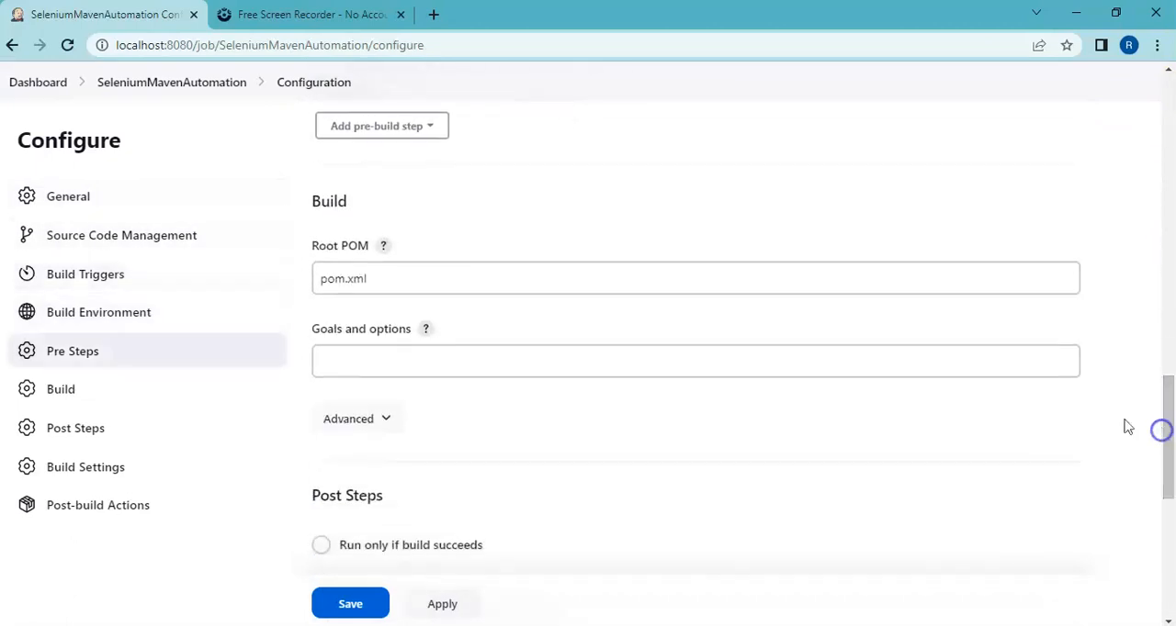
pyautogui.click(344, 271)
pyautogui.moveTo(368, 276); pyautogui.dragTo(329, 278)
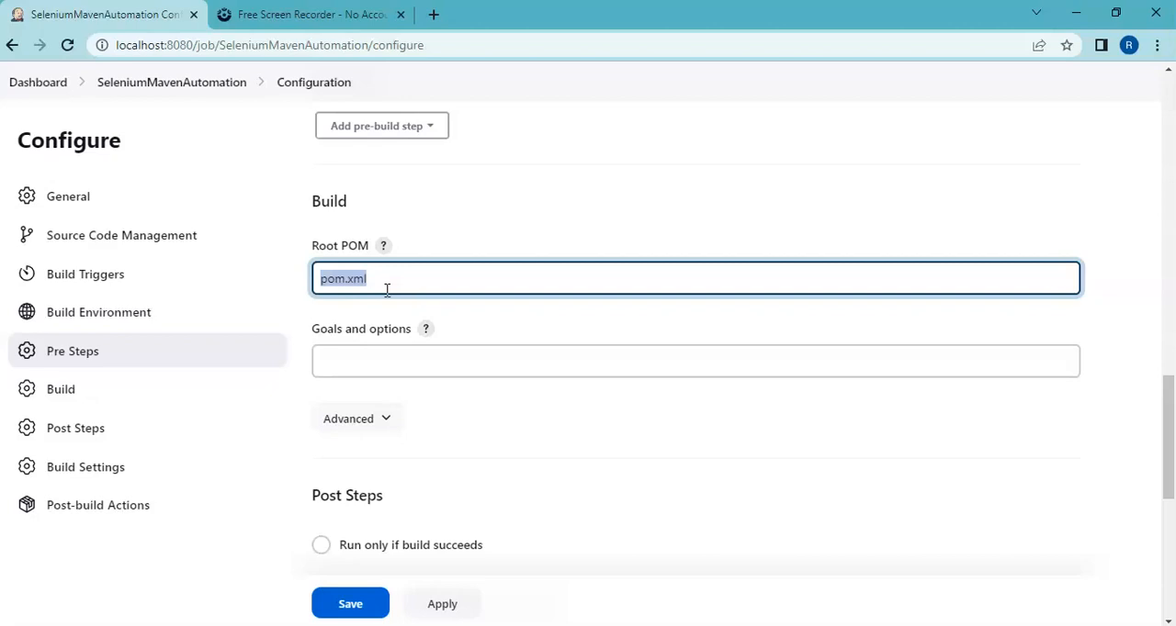
pyautogui.click(345, 361)
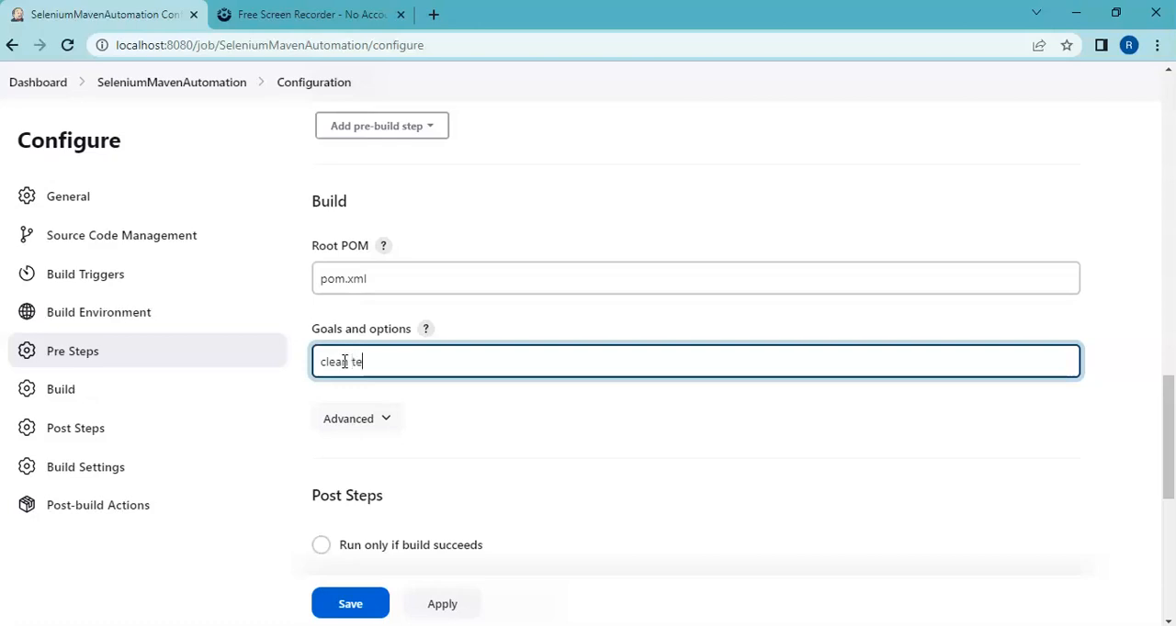
# Step: Expand the advanced build options and enable the use of a custom workspace
pyautogui.click(348, 419)
pyautogui.moveTo(1162, 369); pyautogui.dragTo(1171, 466)
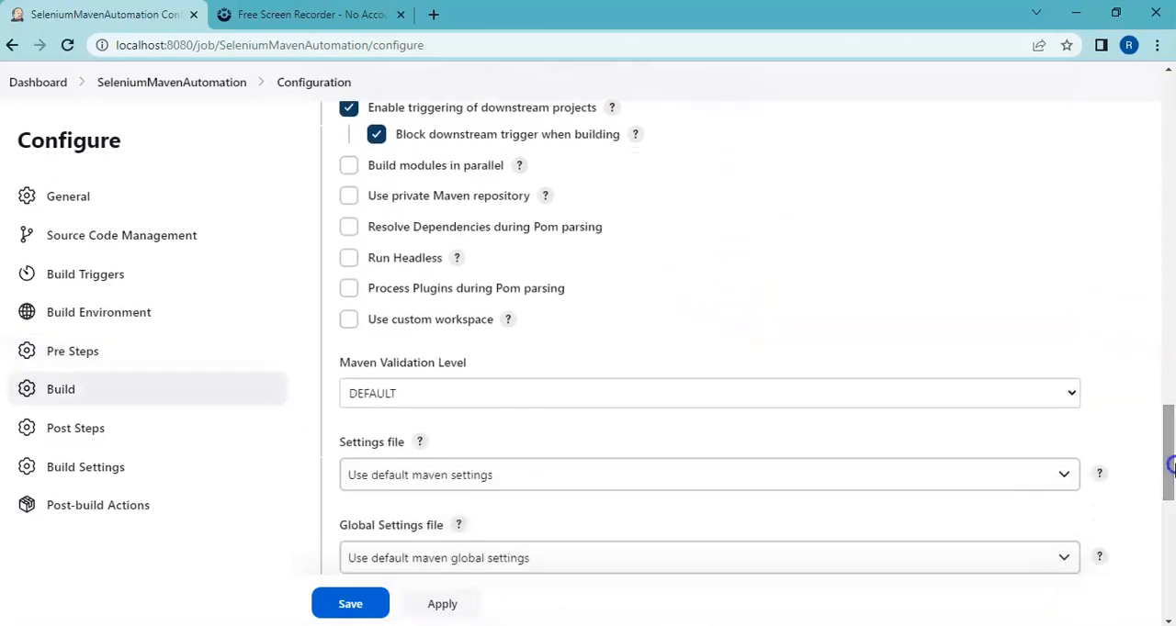
pyautogui.click(350, 322)
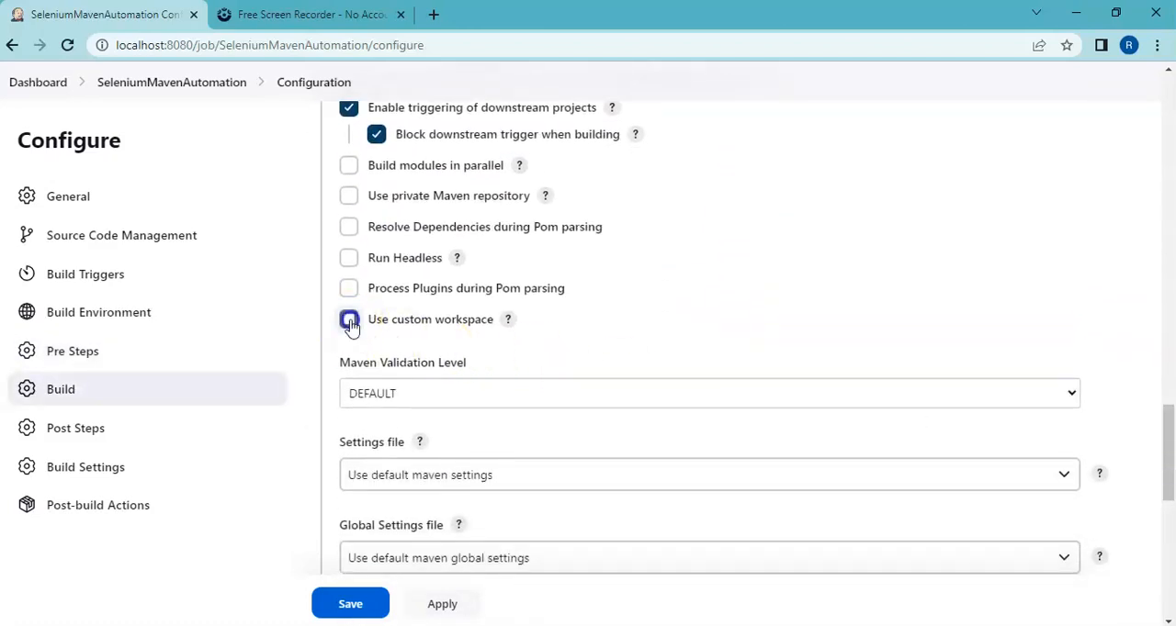
pyautogui.click(436, 368)
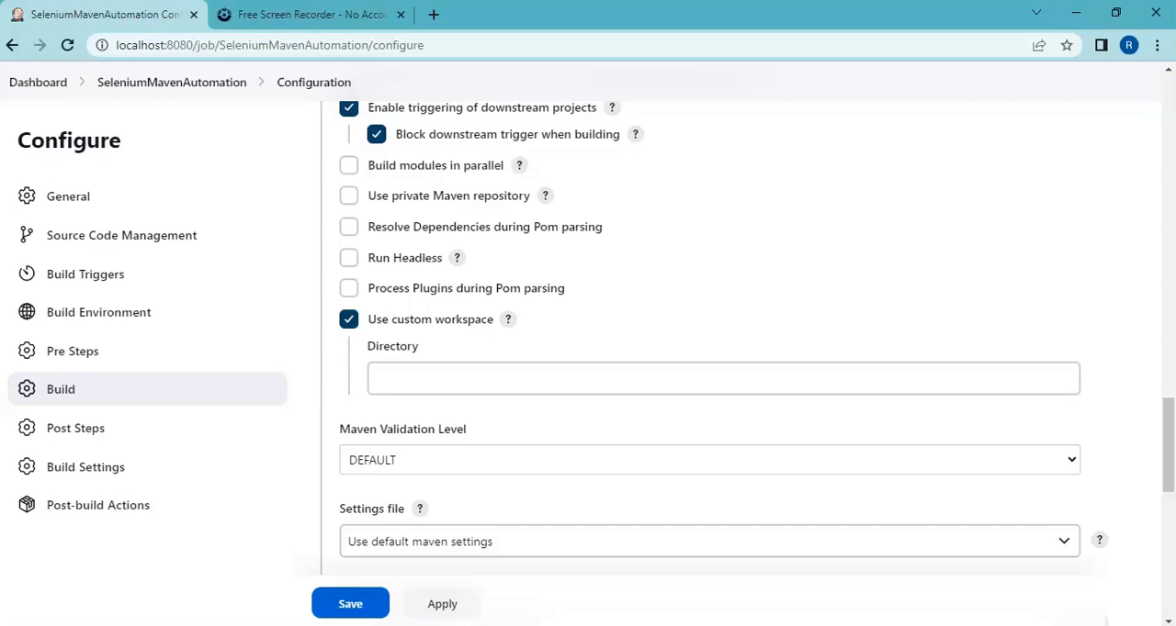
# Step: Switch to File Explorer, open the SeleniumMavenAutomation folder under E:\Selenium\OnlineCoaching\workspace, and copy its full path
pyautogui.moveTo(434, 625)
pyautogui.click(433, 574)
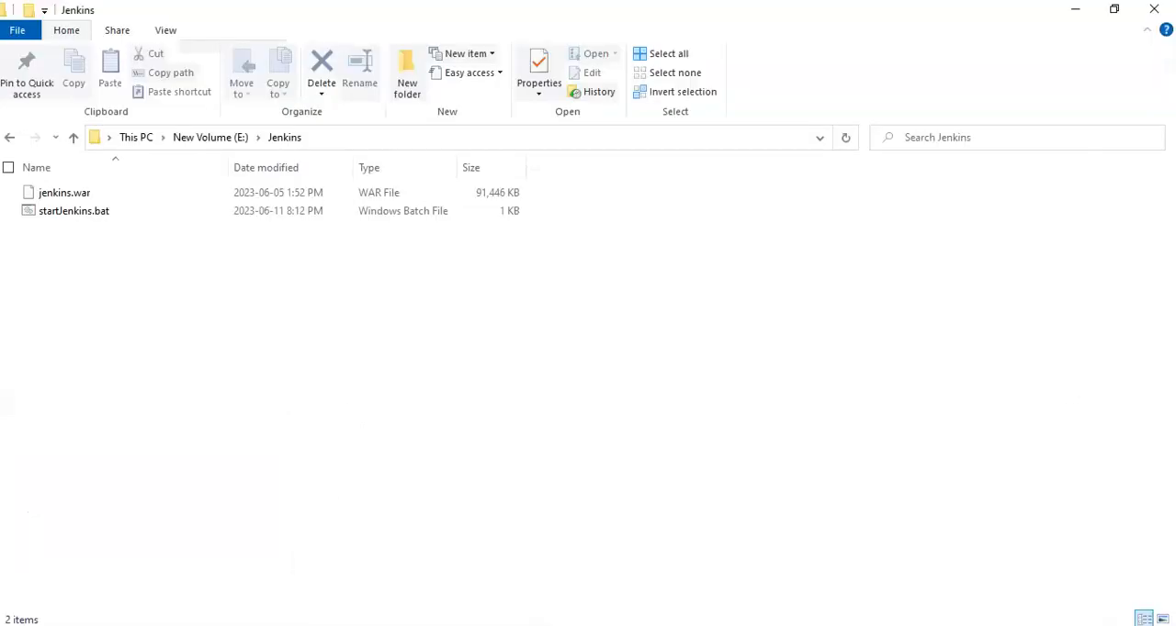
pyautogui.click(208, 140)
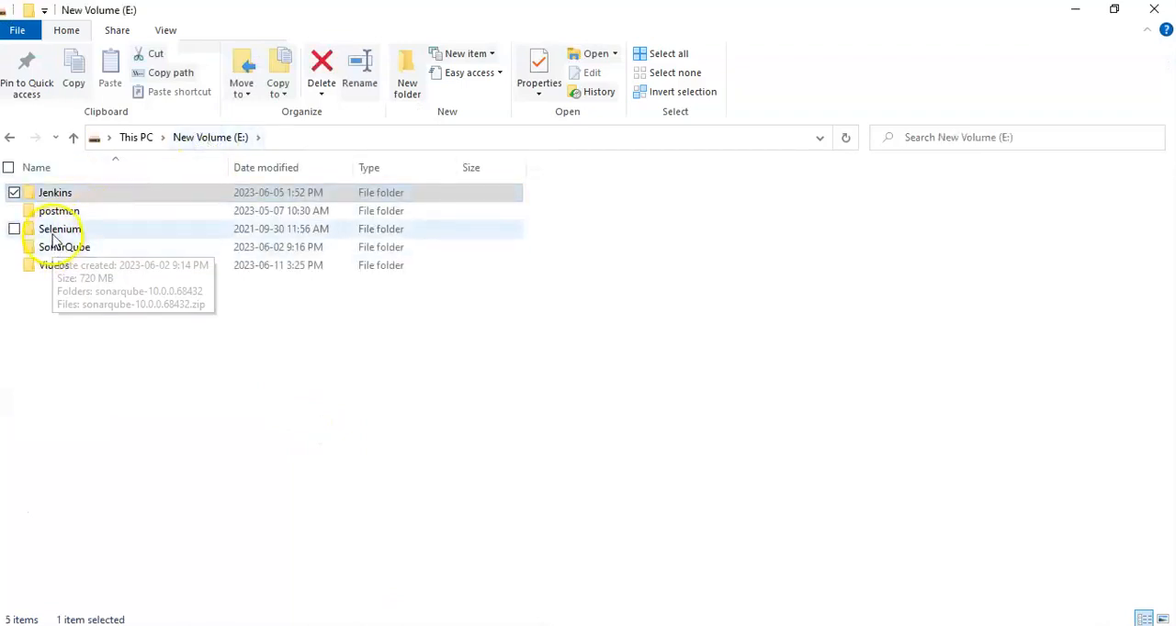
pyautogui.doubleClick(55, 230)
pyautogui.doubleClick(76, 195)
pyautogui.doubleClick(78, 199)
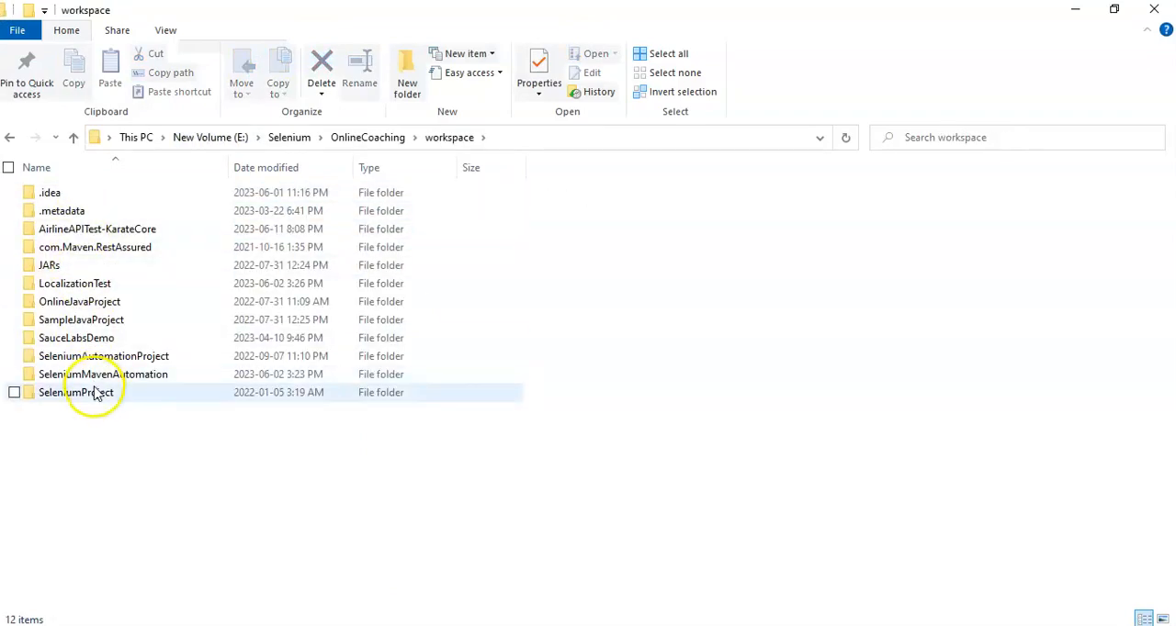
pyautogui.doubleClick(96, 377)
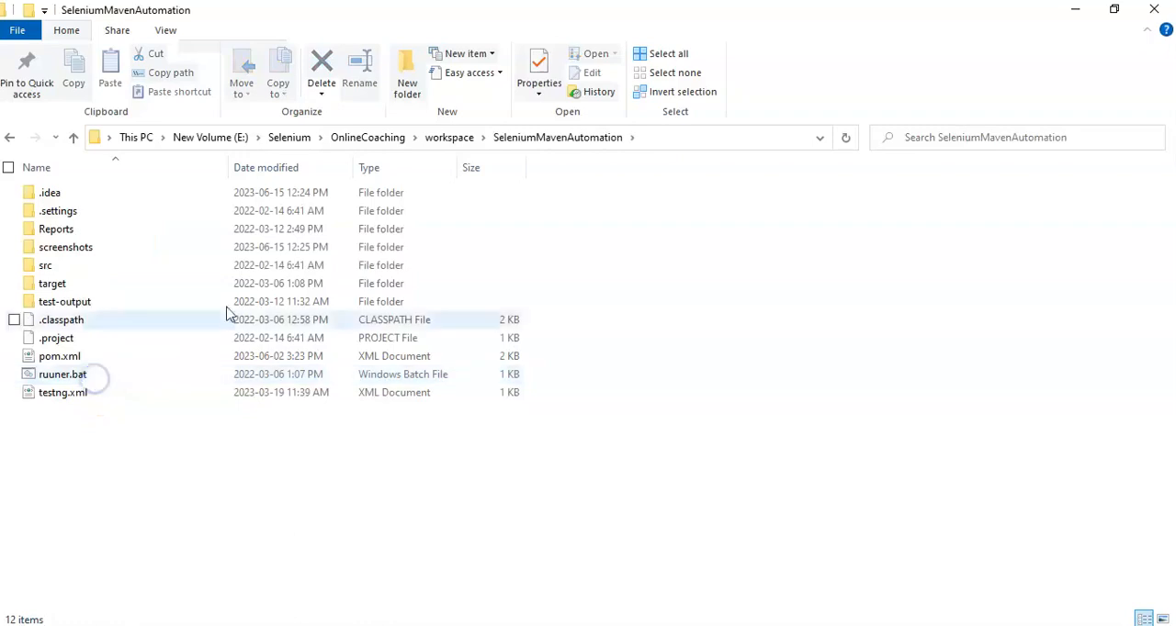
pyautogui.click(661, 139)
pyautogui.hotkey('ctrl', 'c')
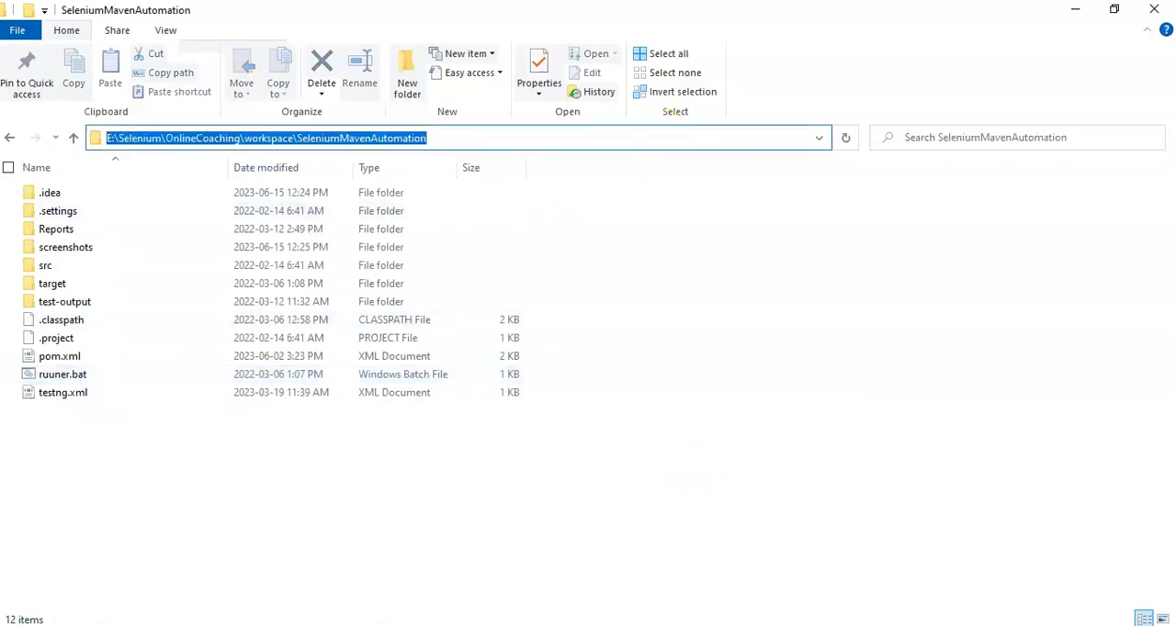
# Step: Set the custom workspace directory in Jenkins to E:\Selenium\OnlineCoaching\workspace\SeleniumMavenAutomation and check the project folder for pom.xml in File Explorer
pyautogui.hotkey('alt', 'Tab')
pyautogui.click(407, 386)
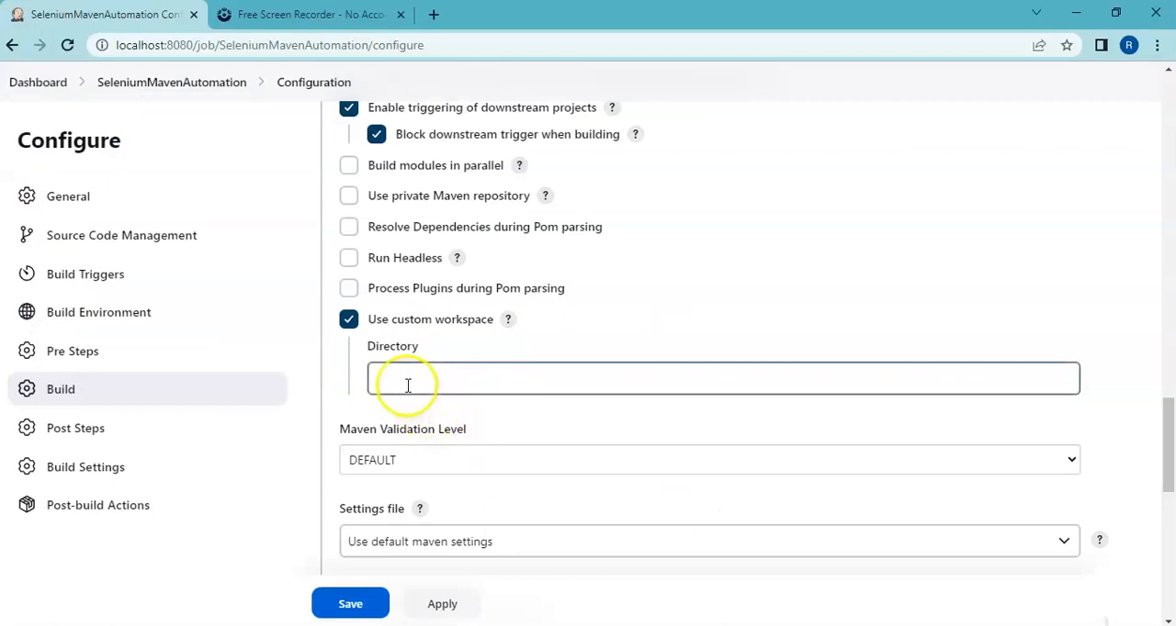
pyautogui.hotkey('ctrl', 'v')
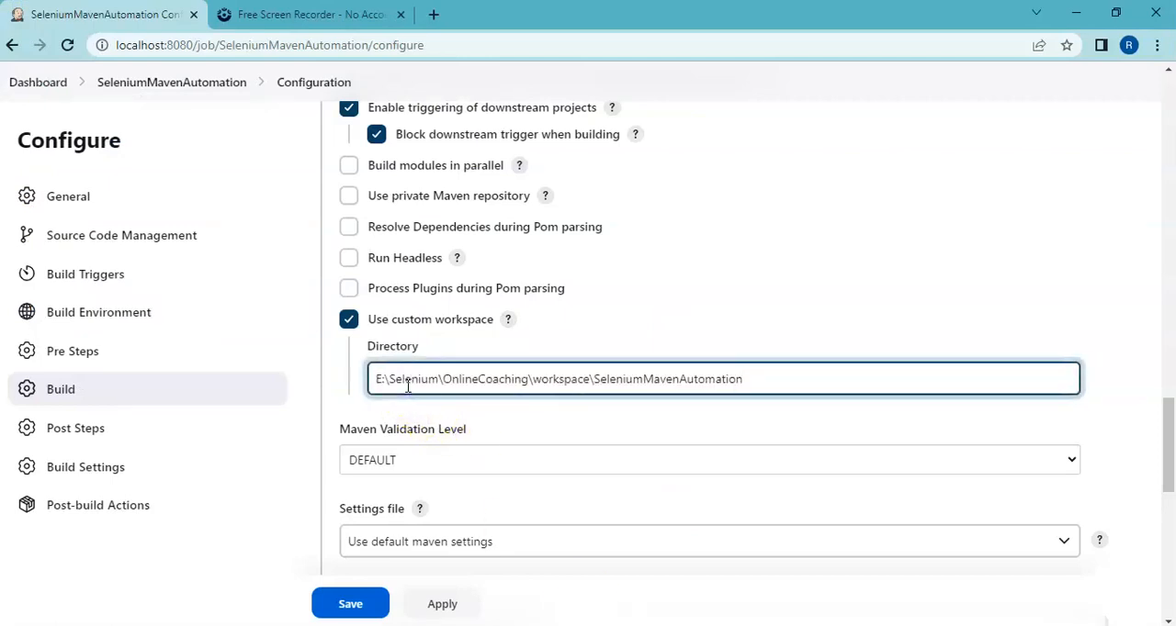
pyautogui.hotkey('alt', 'Tab')
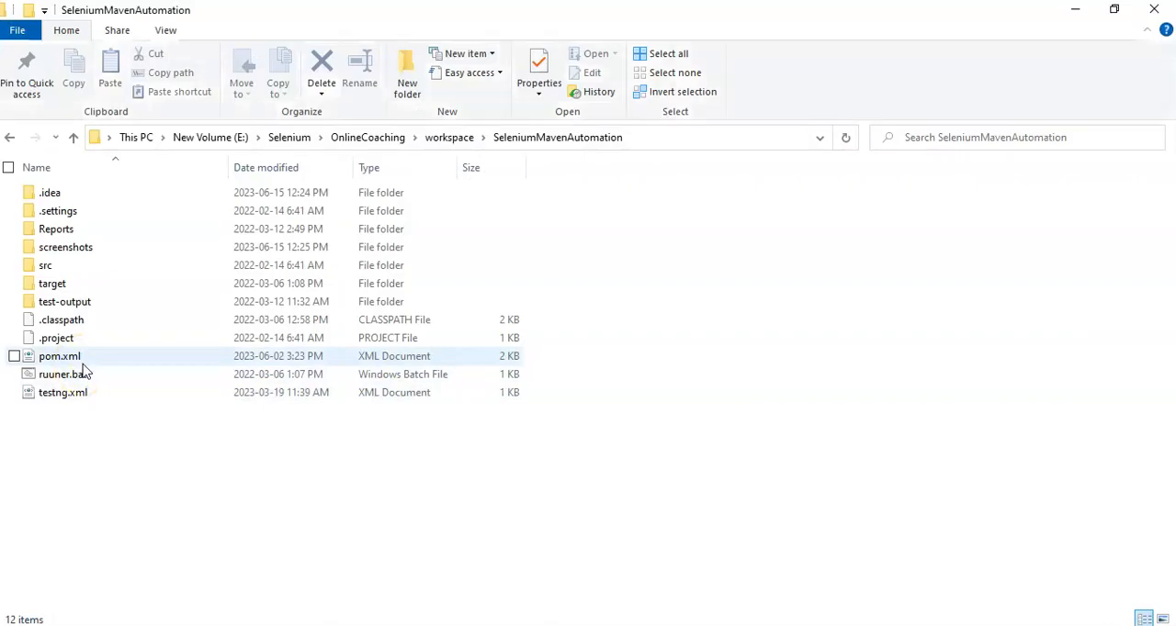
pyautogui.hotkey('alt', 'Tab')
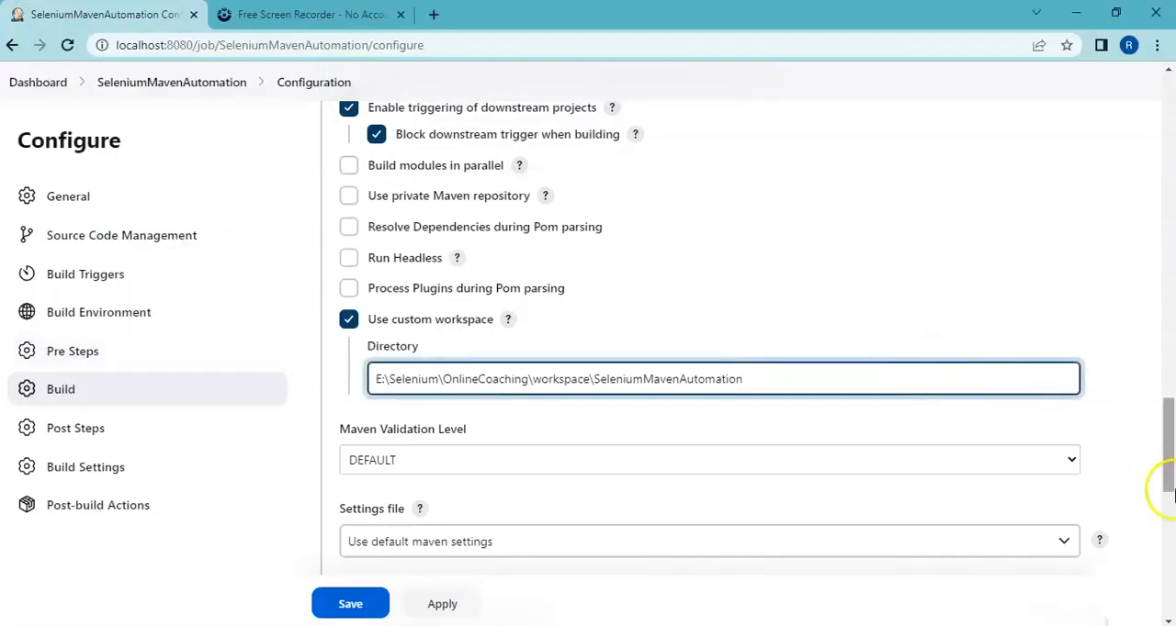
# Step: Add a Publish HTML reports post-build action to the job and add one report entry to it
pyautogui.moveTo(1163, 482); pyautogui.dragTo(1169, 606)
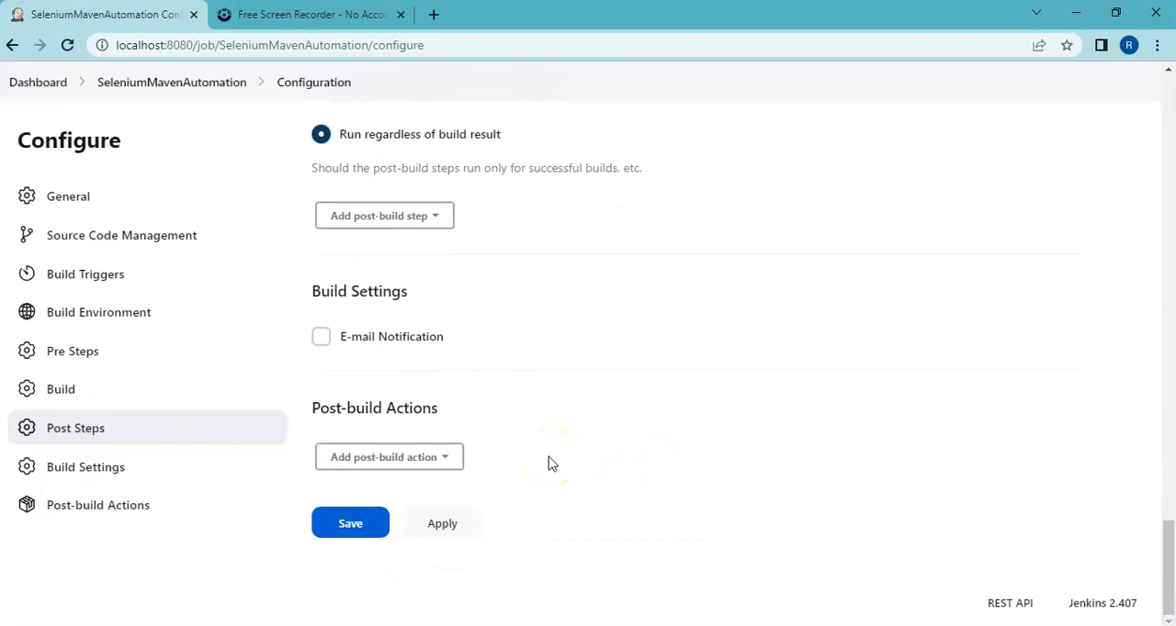
pyautogui.click(447, 464)
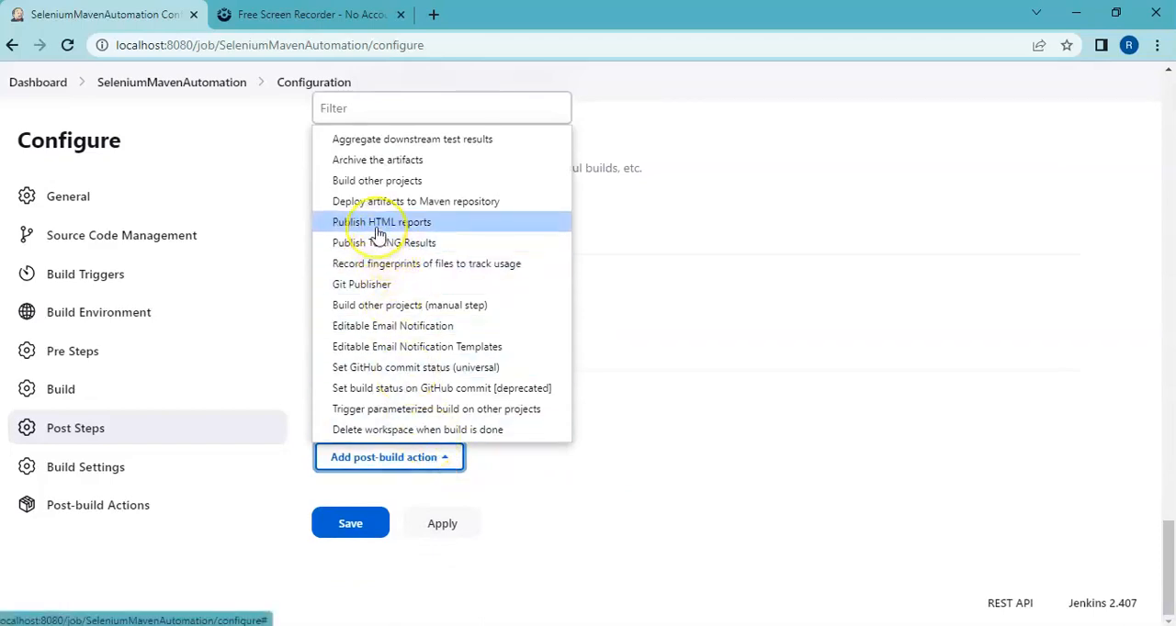
pyautogui.click(377, 233)
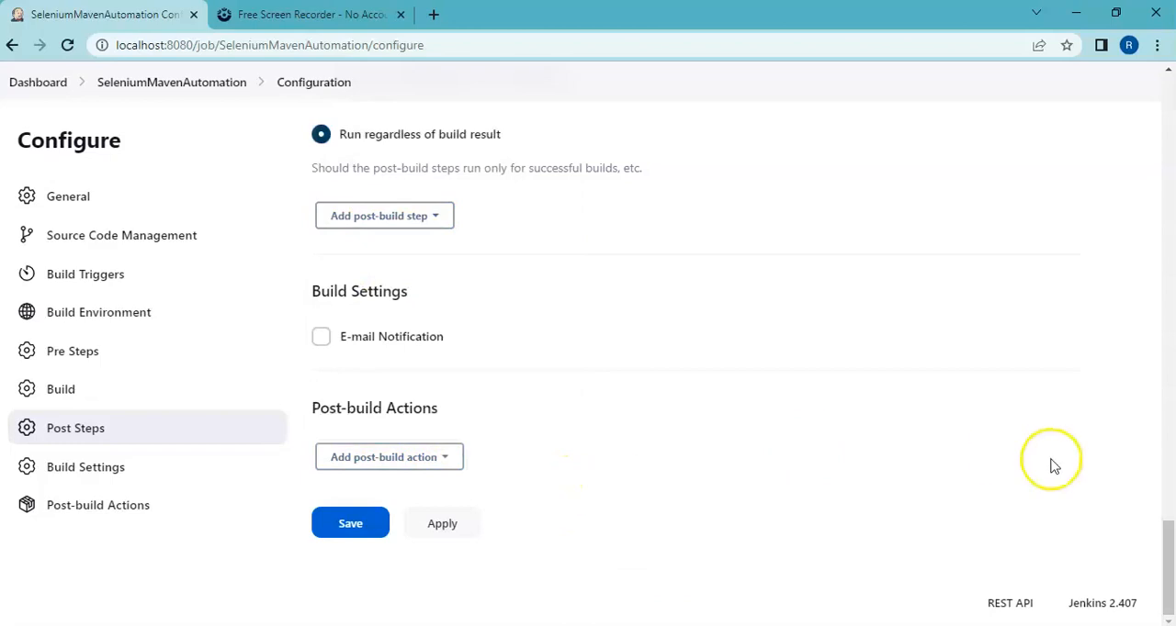
pyautogui.moveTo(1170, 560)
pyautogui.mouseDown()
pyautogui.moveTo(1169, 455)
pyautogui.moveTo(1169, 553)
pyautogui.mouseUp()
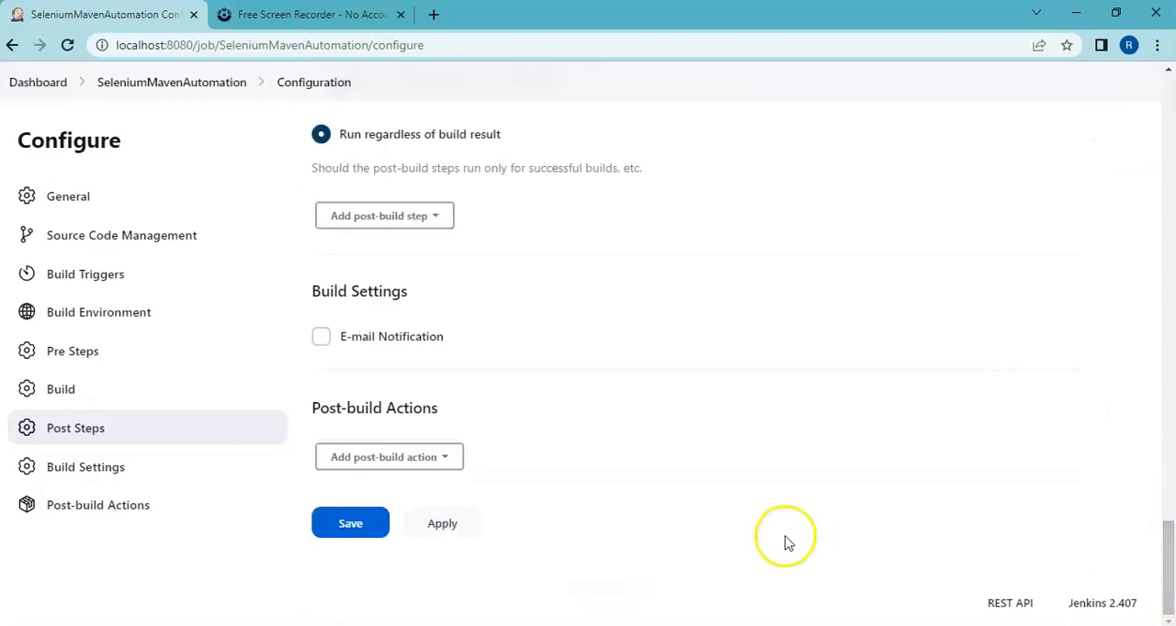
pyautogui.click(419, 457)
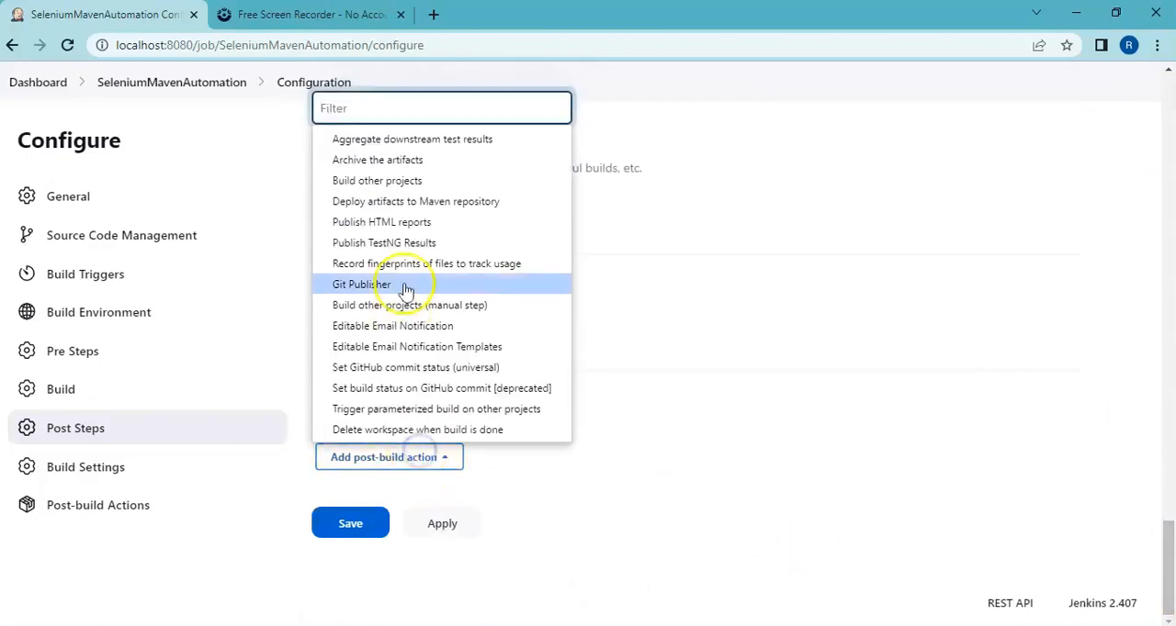
pyautogui.click(409, 226)
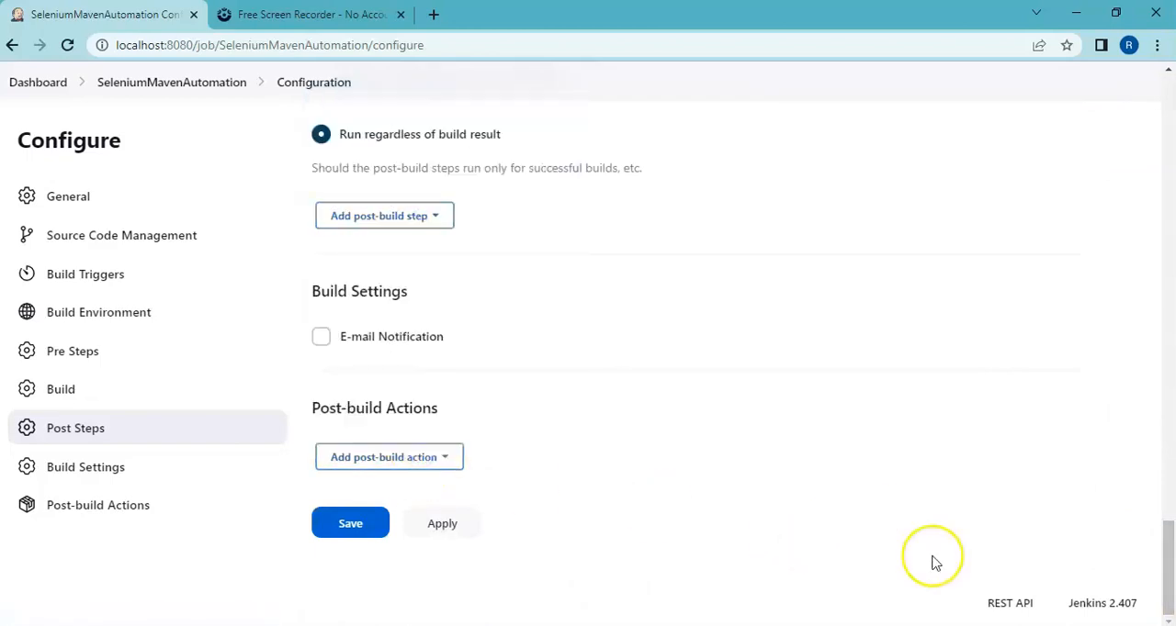
pyautogui.moveTo(1168, 556); pyautogui.dragTo(1169, 587)
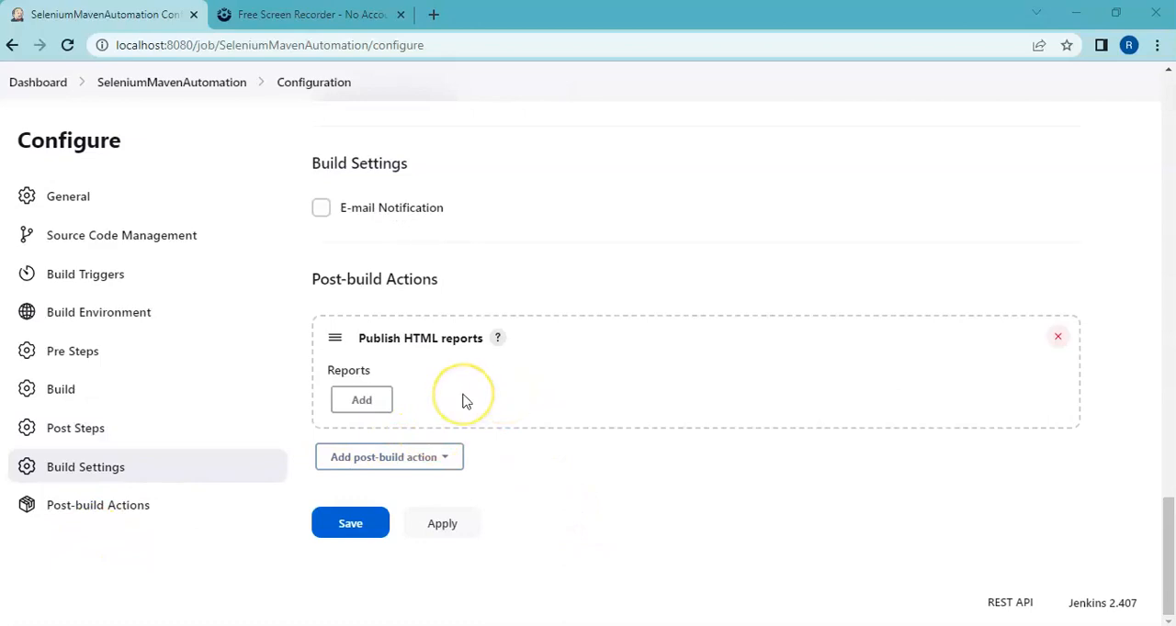
pyautogui.click(363, 402)
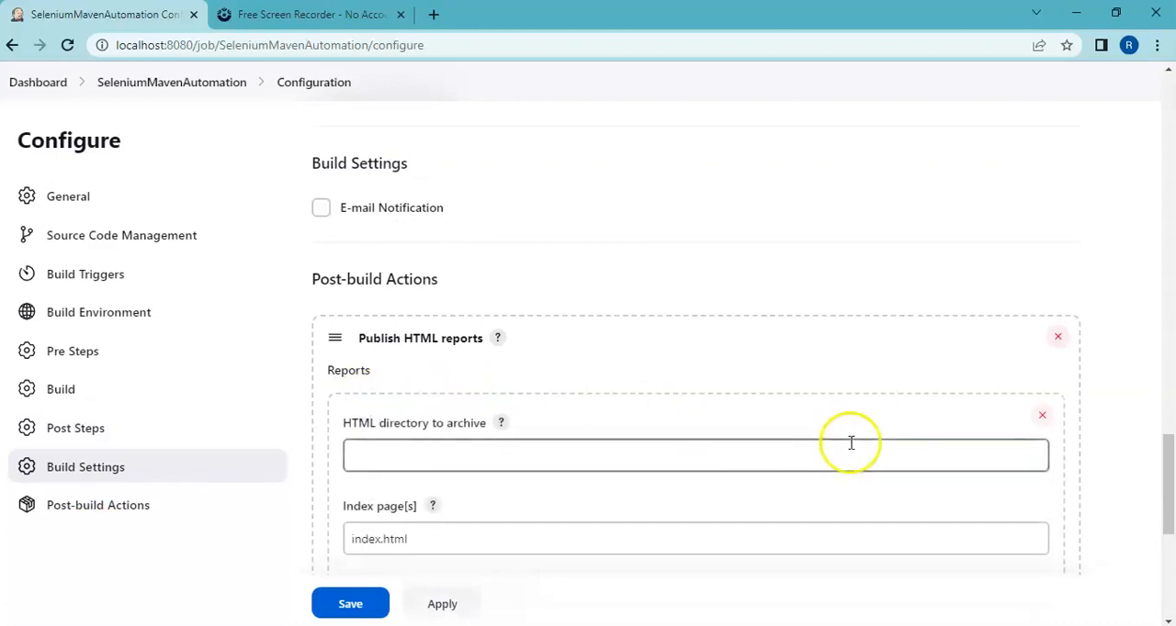
pyautogui.moveTo(1165, 459); pyautogui.dragTo(1169, 502)
pyautogui.click(403, 279)
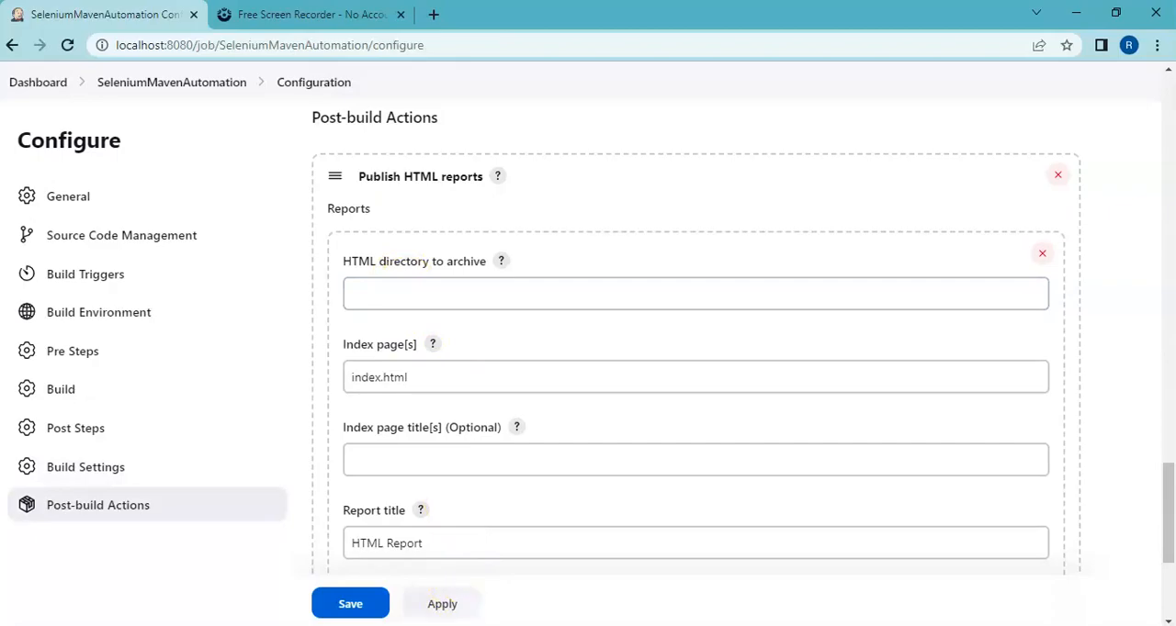
# Step: Switch to File Explorer, open the project's test-output folder, and copy the full file name emailable-report.html
pyautogui.click(441, 625)
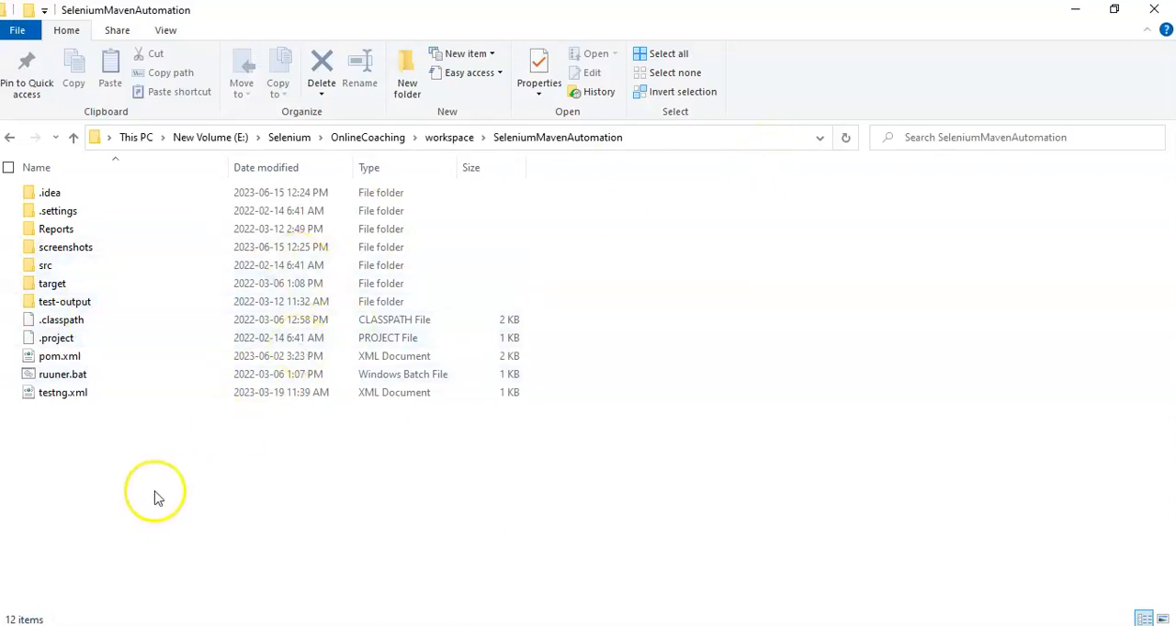
pyautogui.click(86, 305)
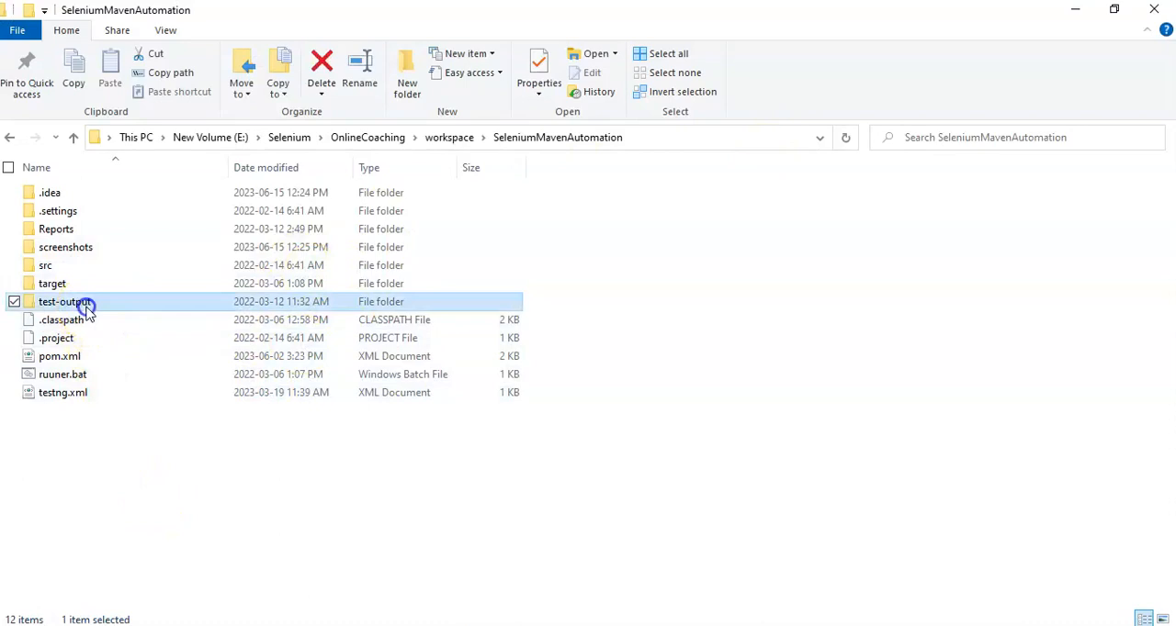
pyautogui.doubleClick(86, 309)
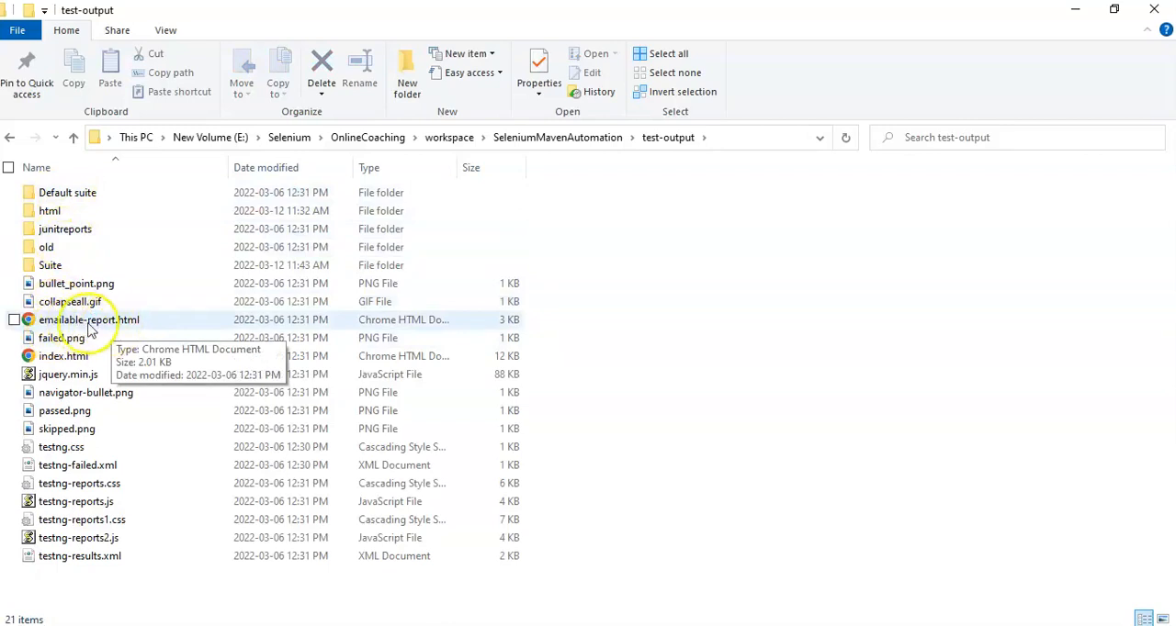
pyautogui.click(87, 321)
pyautogui.rightClick(88, 325)
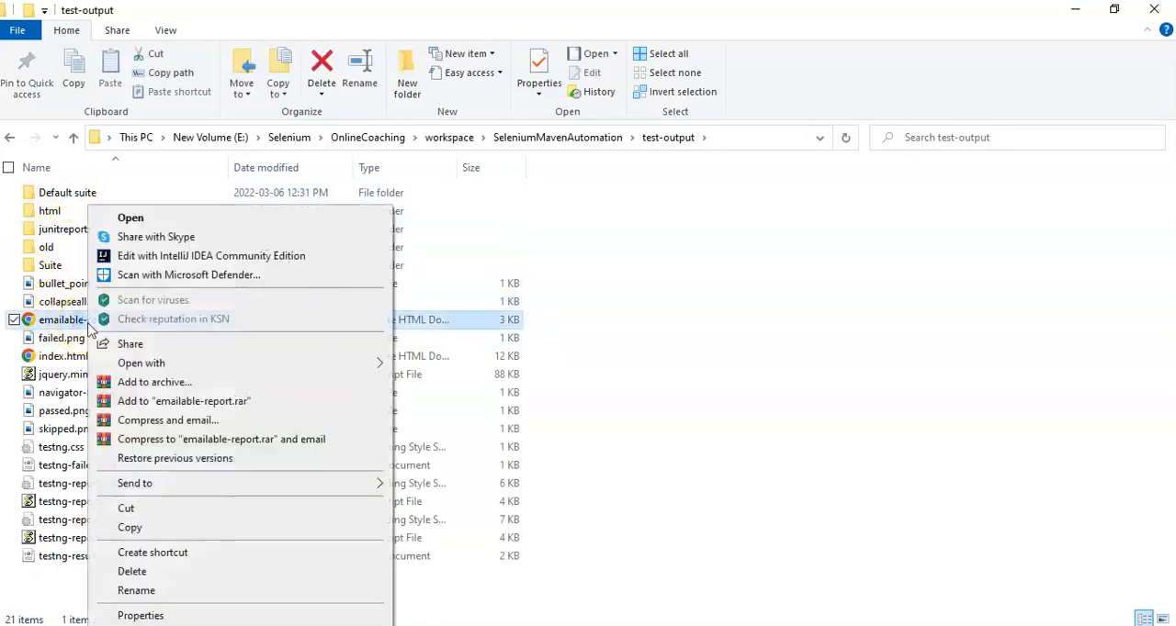
pyautogui.click(136, 591)
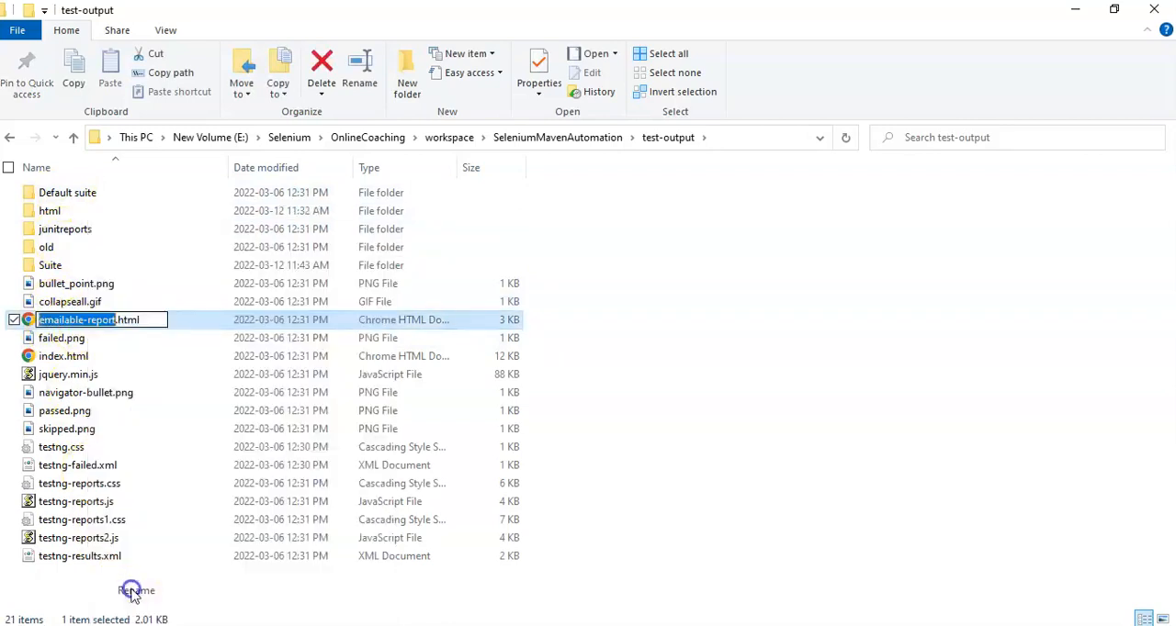
pyautogui.moveTo(148, 319); pyautogui.dragTo(37, 338)
pyautogui.hotkey('ctrl', 'c')
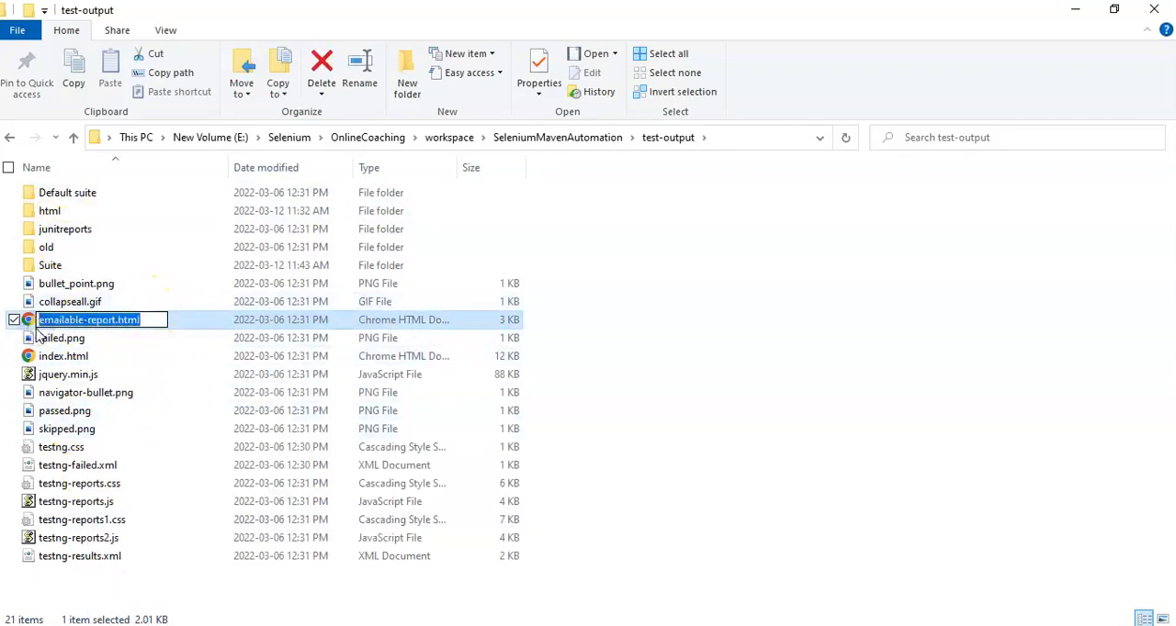
# Step: Switch back to Jenkins in Chrome and replace the report's index page with emailable-report.html
pyautogui.click(643, 625)
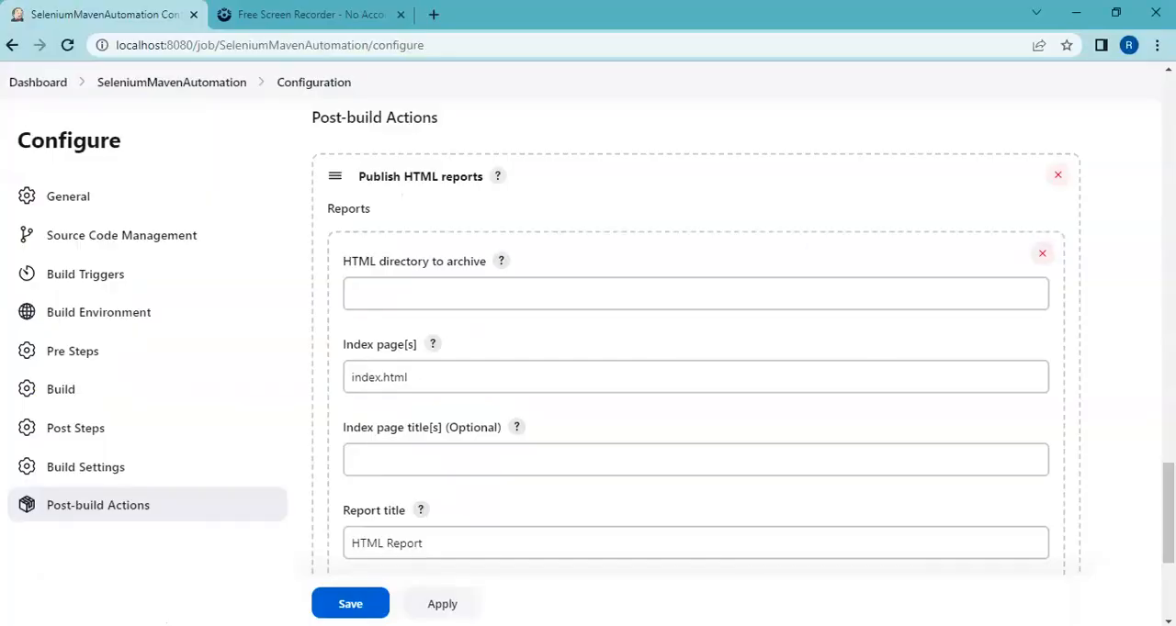
pyautogui.moveTo(487, 377); pyautogui.dragTo(331, 384)
pyautogui.hotkey('ctrl', 'v')
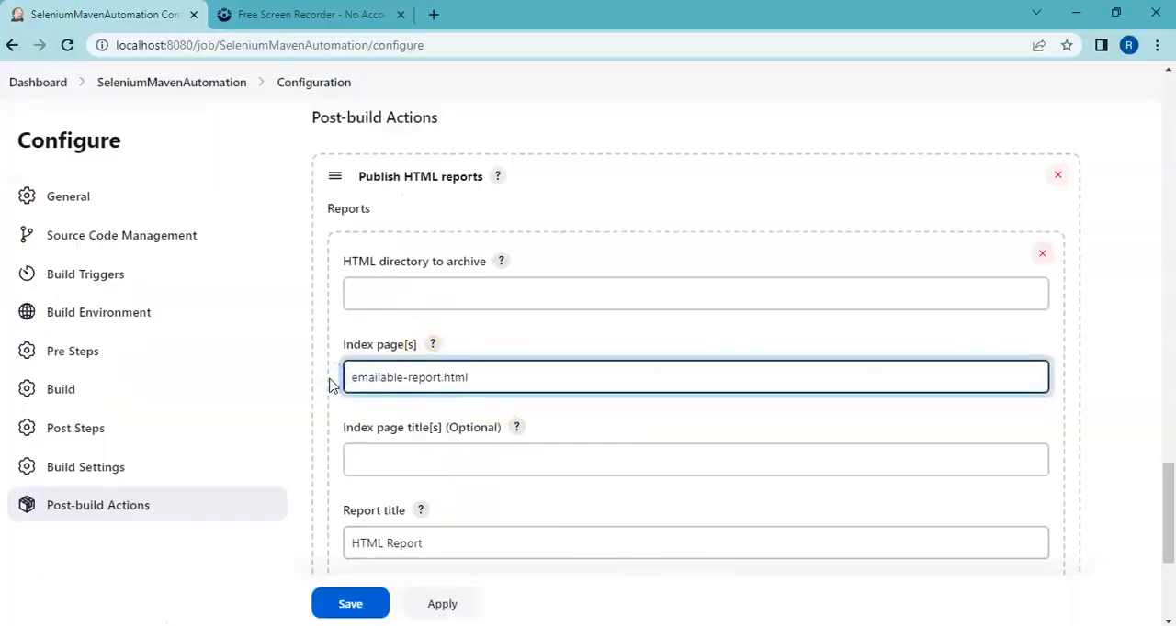
# Step: Check the report folder's name in File Explorer and set the HTML directory to archive to test-output in Jenkins
pyautogui.click(402, 285)
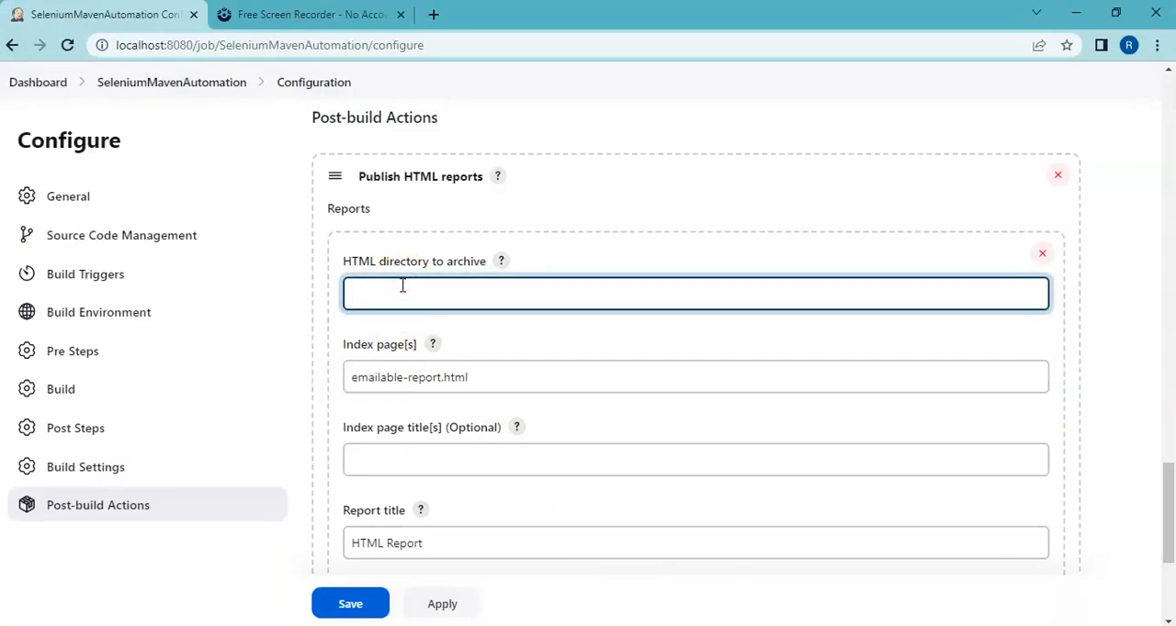
pyautogui.hotkey('alt', 'Tab')
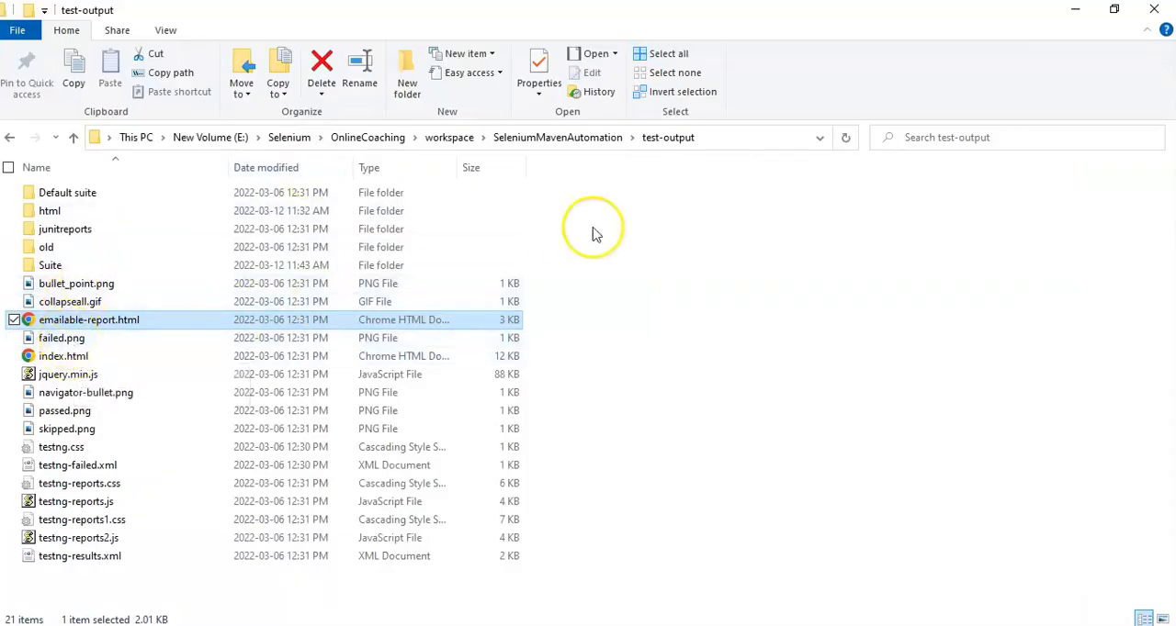
pyautogui.hotkey('alt', 'Tab')
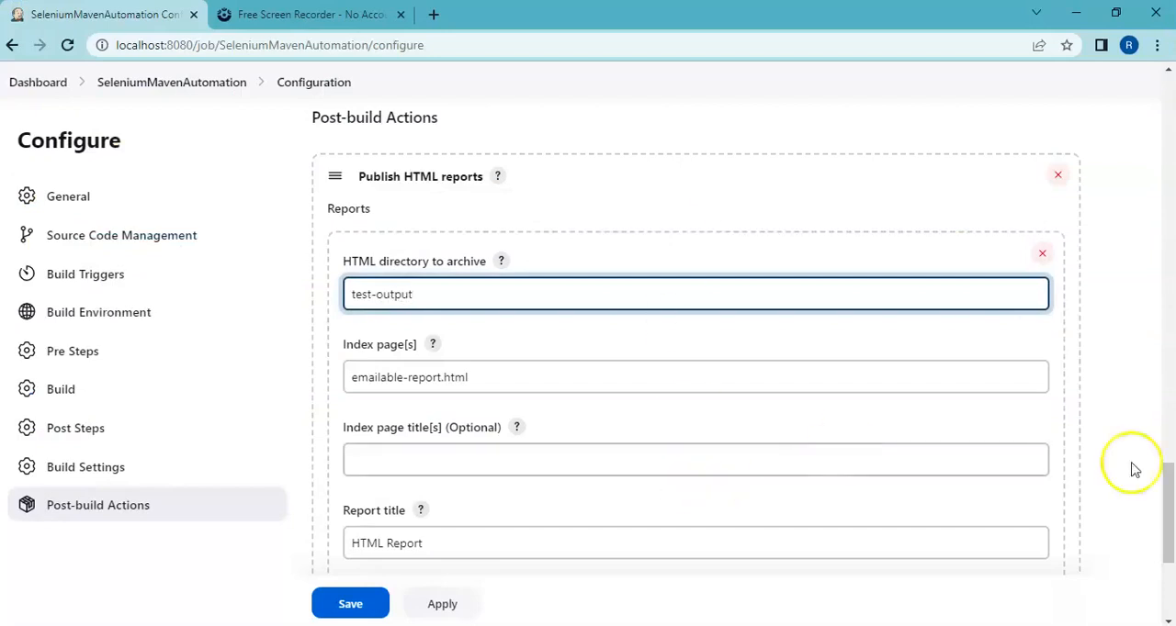
# Step: Change the report title to TestNG HTML Report, and apply and save the job configuration
pyautogui.moveTo(1168, 472); pyautogui.dragTo(1167, 531)
pyautogui.click(393, 264)
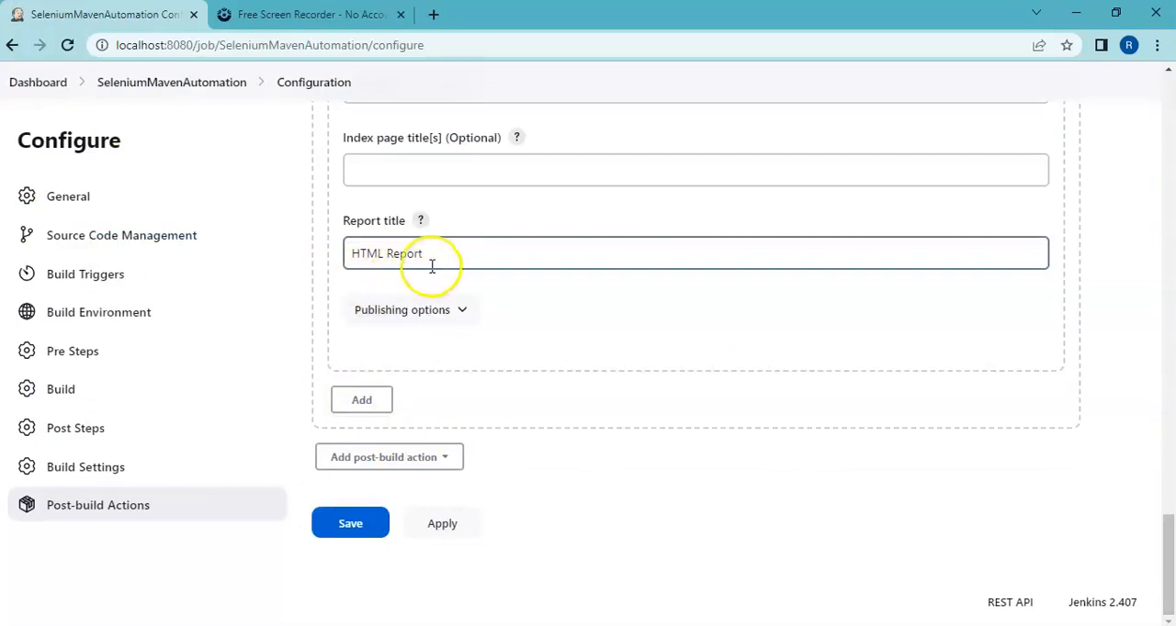
pyautogui.click(351, 255)
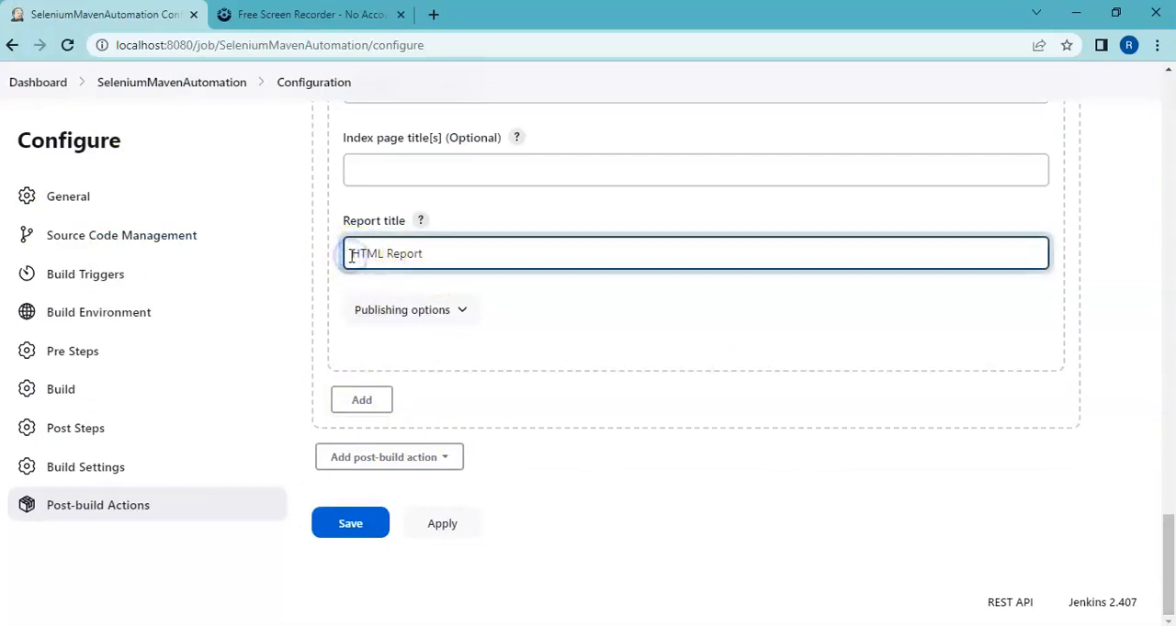
pyautogui.write('TestNG')
pyautogui.click(493, 252)
pyautogui.click(457, 533)
pyautogui.click(372, 526)
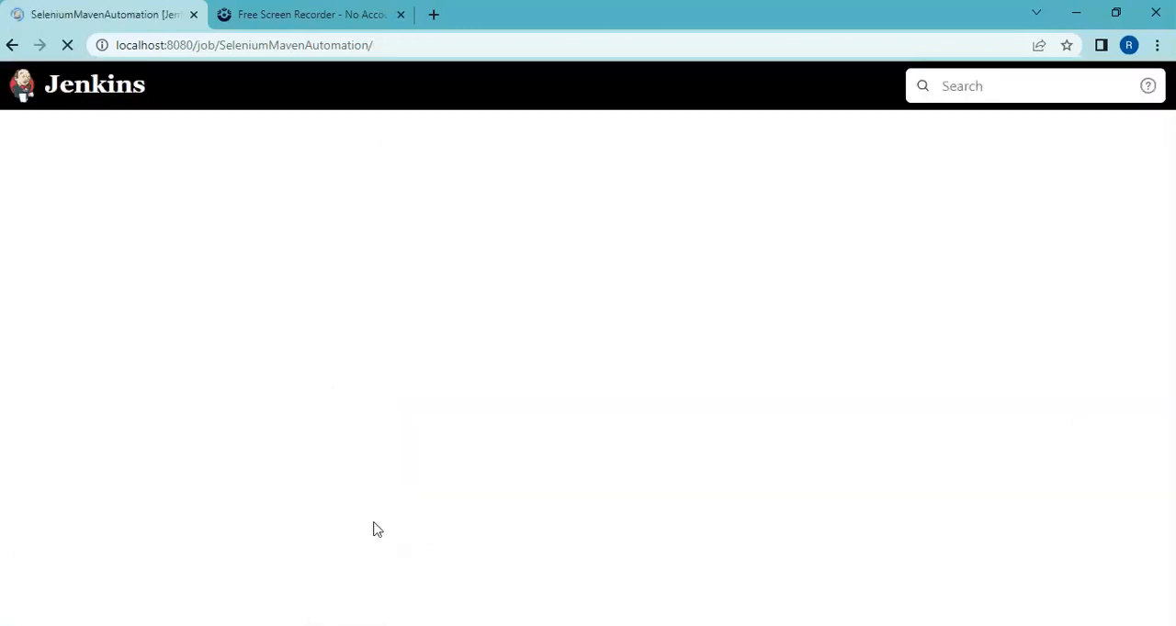
# Step: Start a build of the SeleniumMavenAutomation job and open the console output of build #1
pyautogui.moveTo(1169, 321); pyautogui.dragTo(1172, 423)
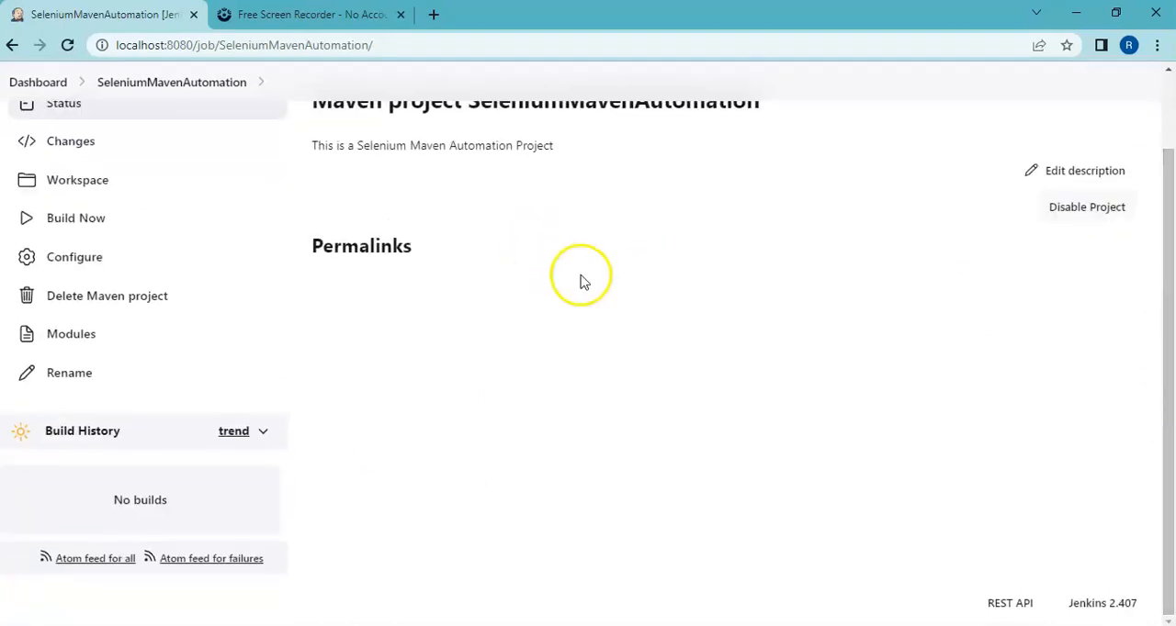
pyautogui.click(81, 225)
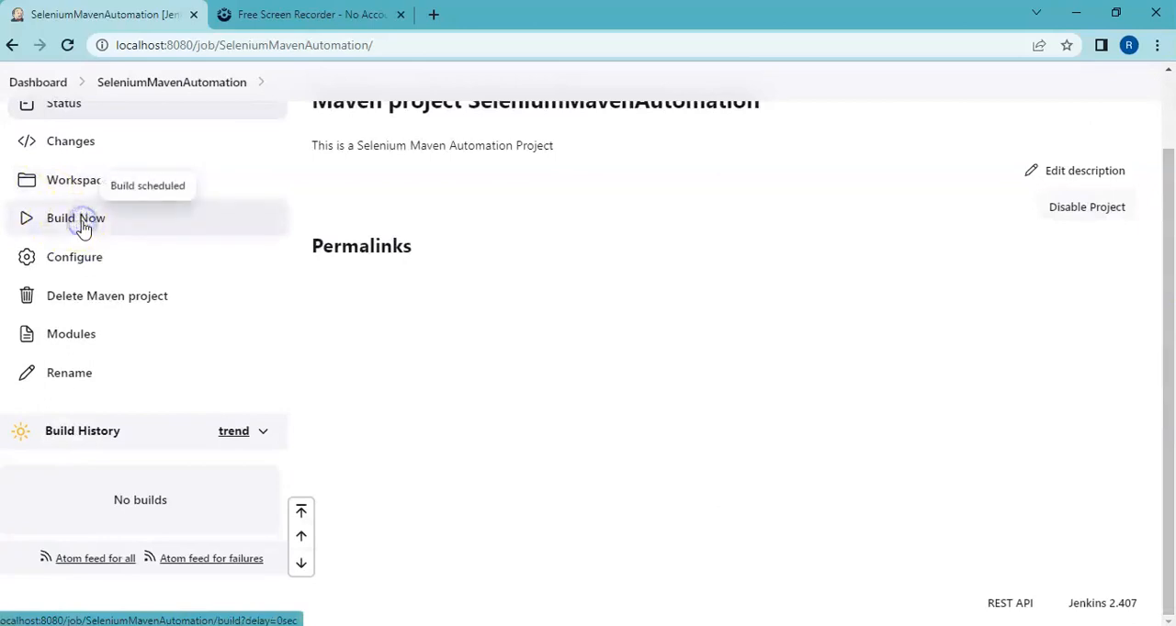
pyautogui.moveTo(1171, 301); pyautogui.dragTo(1168, 469)
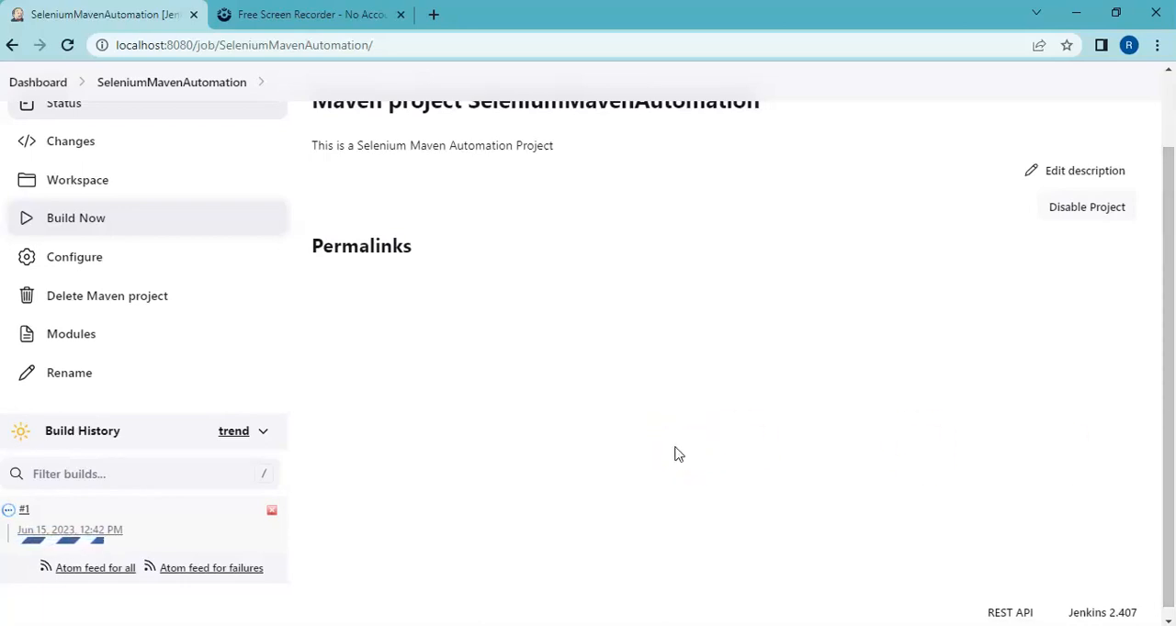
pyautogui.click(25, 511)
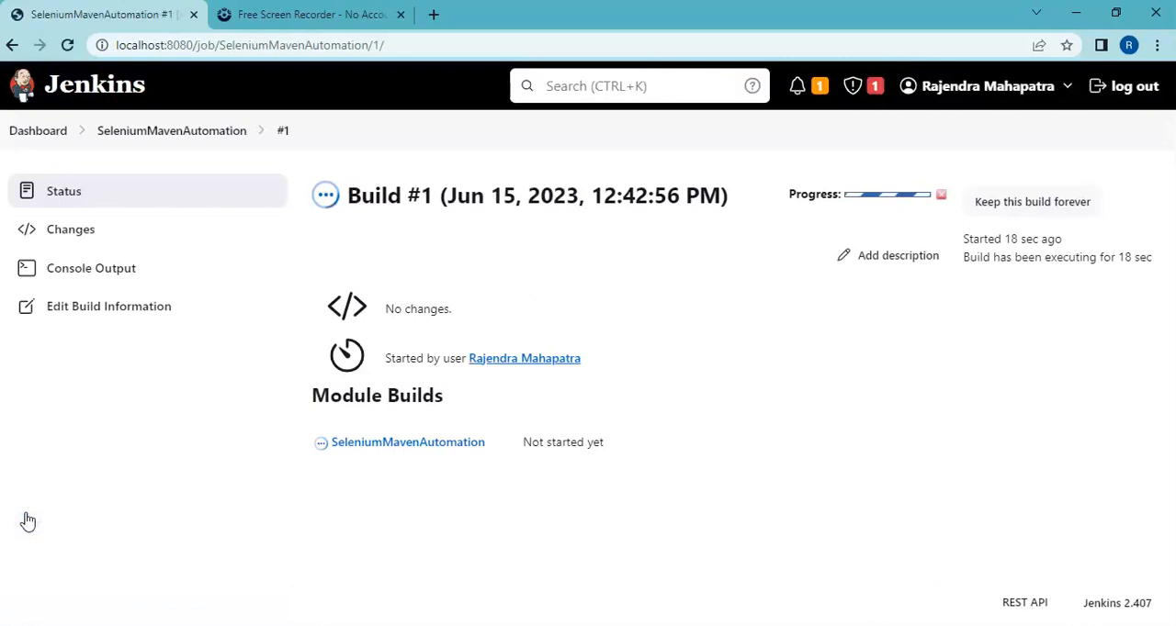
pyautogui.click(105, 277)
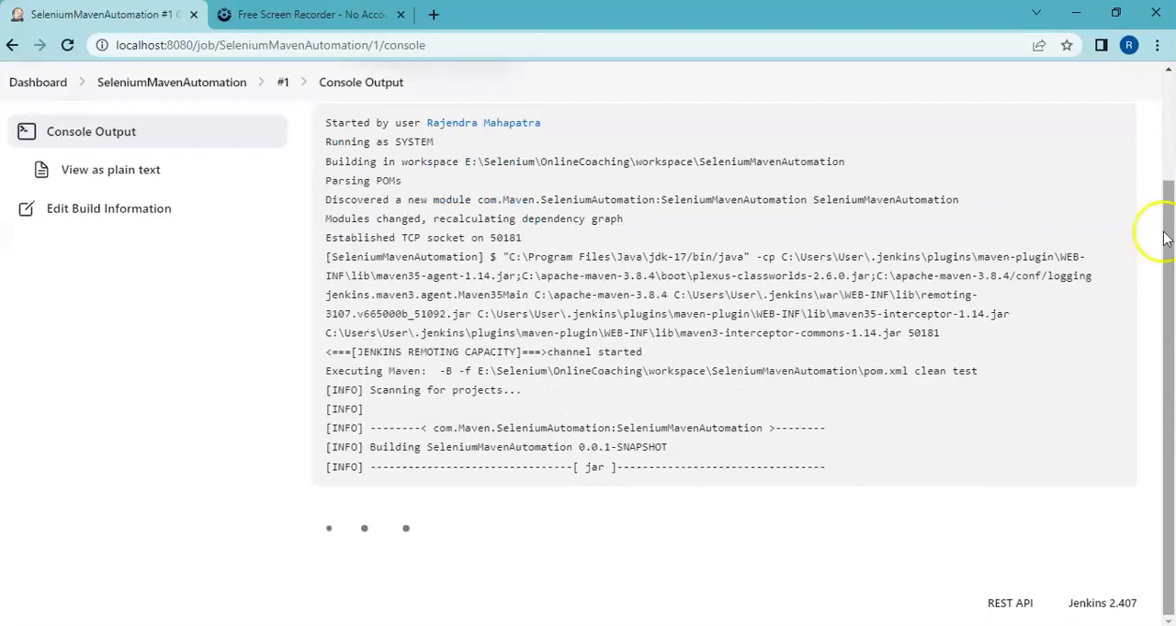
# Step: Examine the console output of build #1, including the executed Maven goals and the error lines at its end
pyautogui.moveTo(982, 371); pyautogui.dragTo(919, 379)
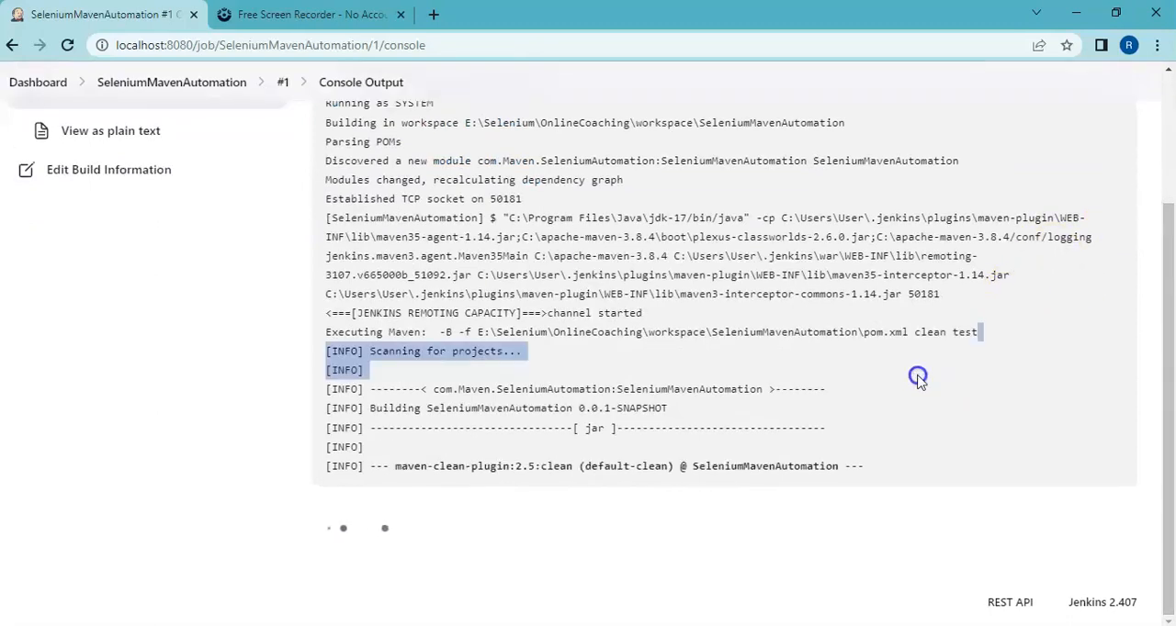
pyautogui.click(992, 400)
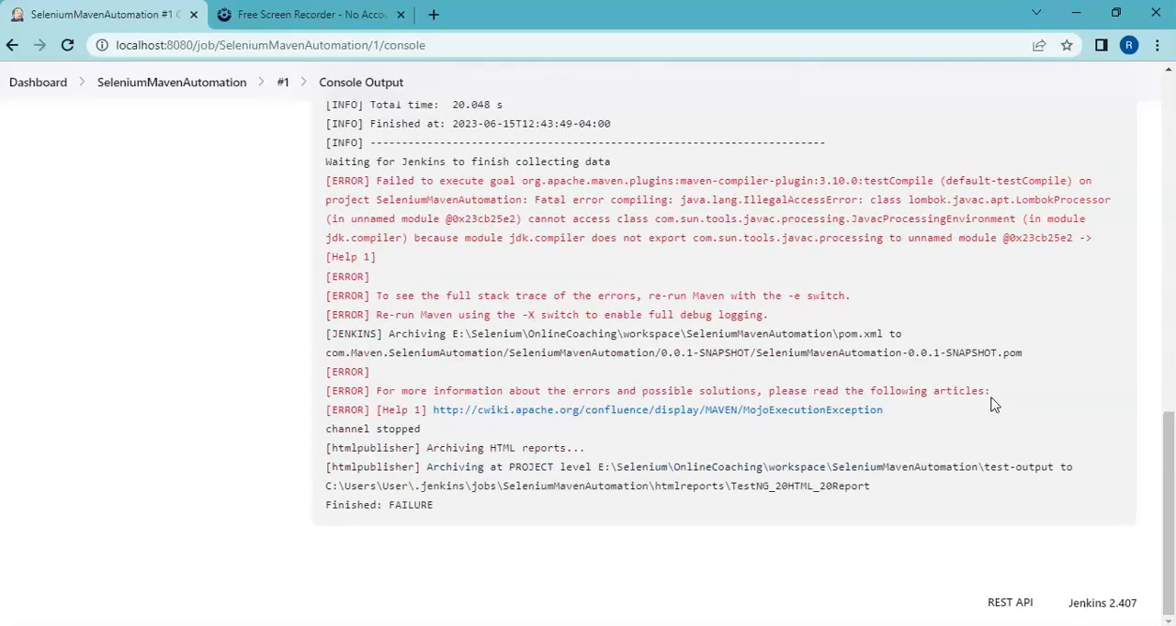
pyautogui.moveTo(1171, 428); pyautogui.dragTo(1171, 296)
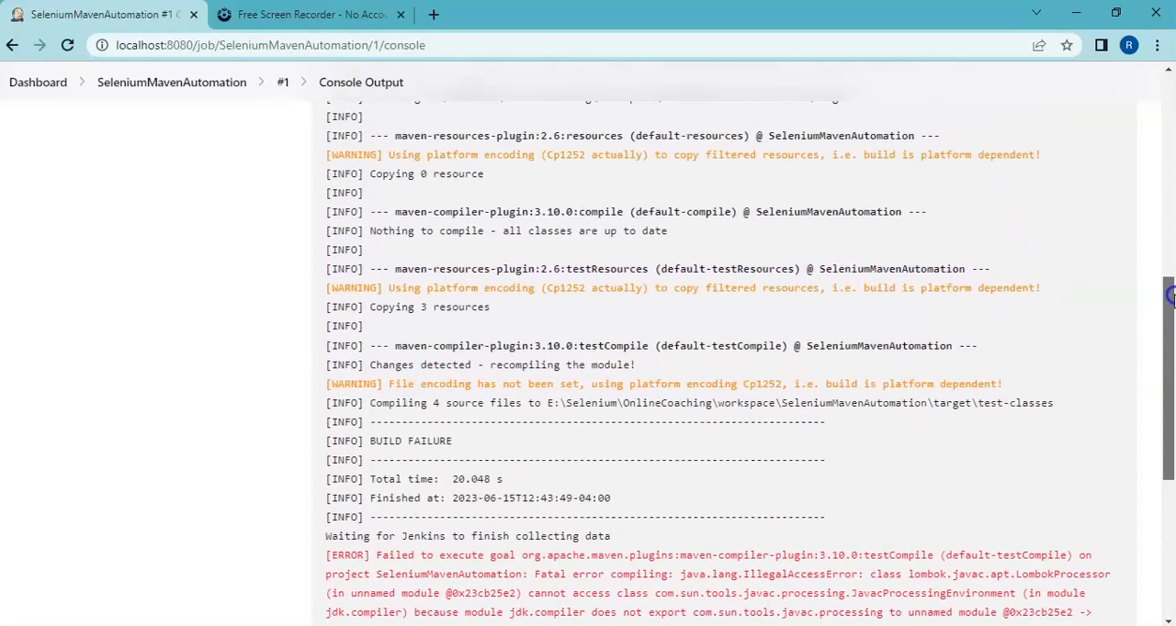
pyautogui.moveTo(1171, 295); pyautogui.dragTo(1169, 400)
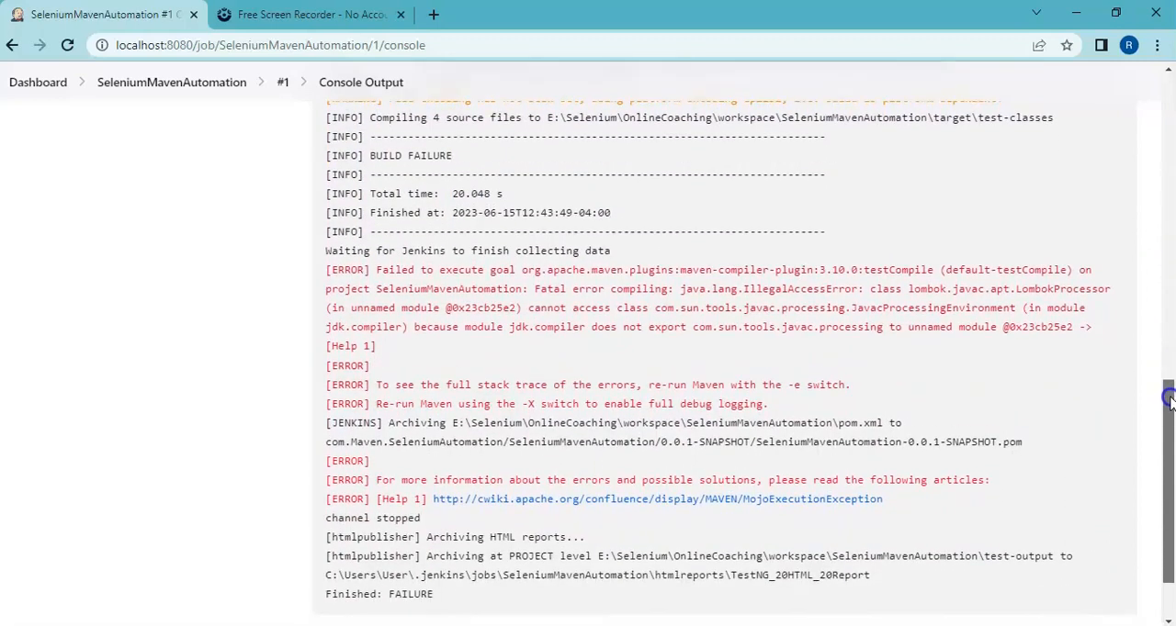
pyautogui.moveTo(1170, 399); pyautogui.dragTo(1171, 439)
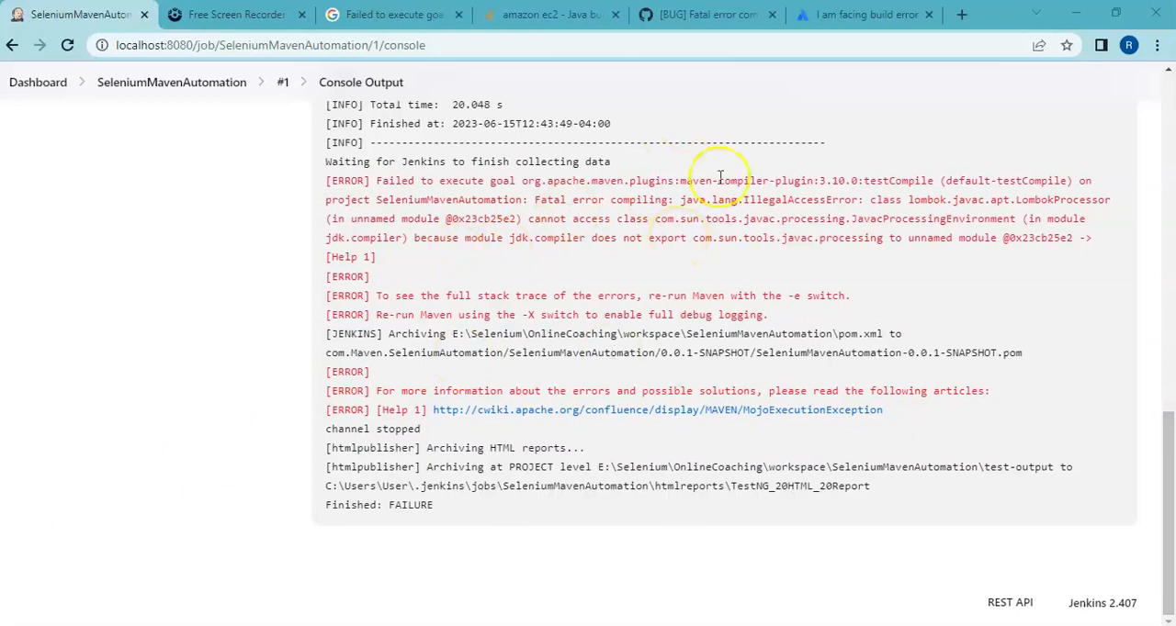
# Step: View the Atlassian Community answer on the Lombok error, and switch to IntelliJ IDEA to check the lombok 1.18.22 dependency in the project's pom.xml
pyautogui.click(846, 14)
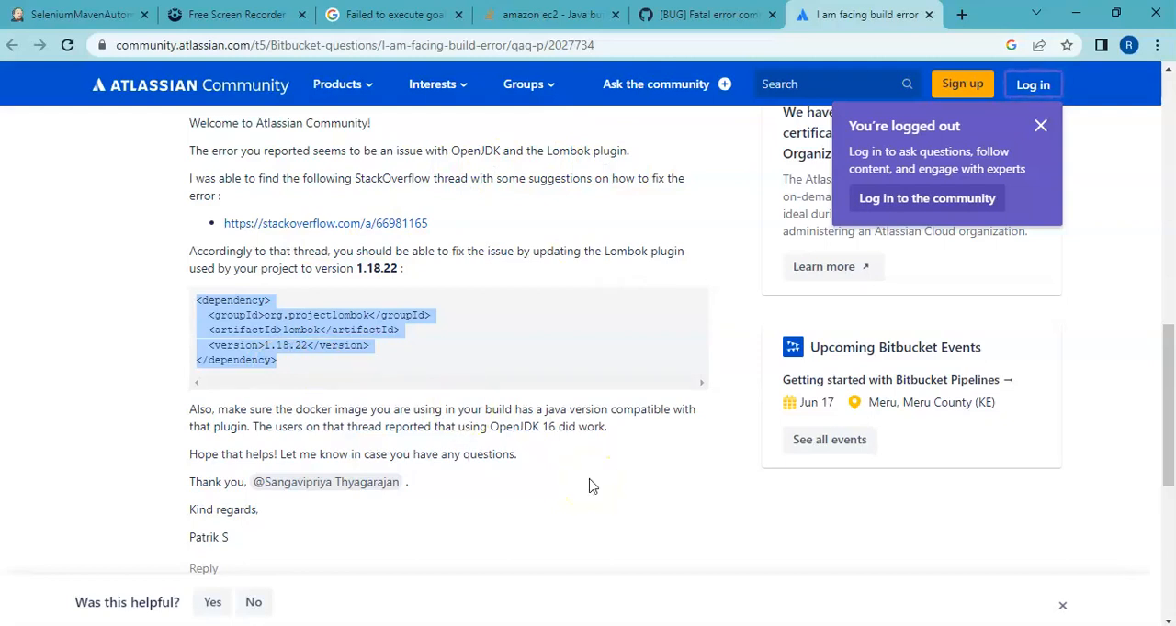
pyautogui.moveTo(569, 624)
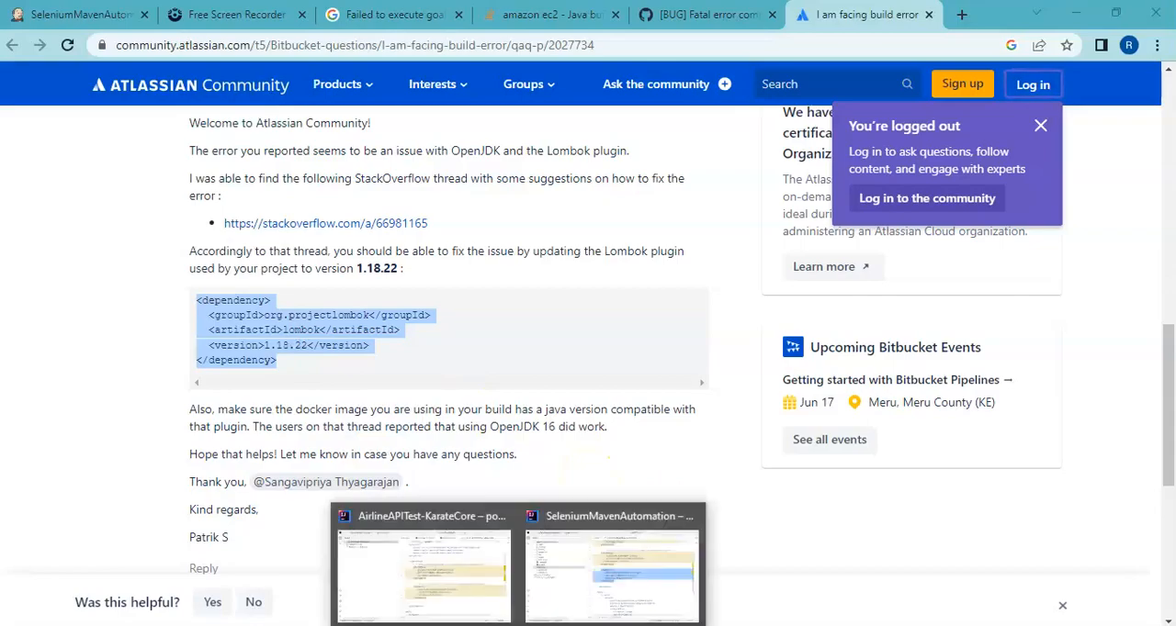
pyautogui.click(597, 588)
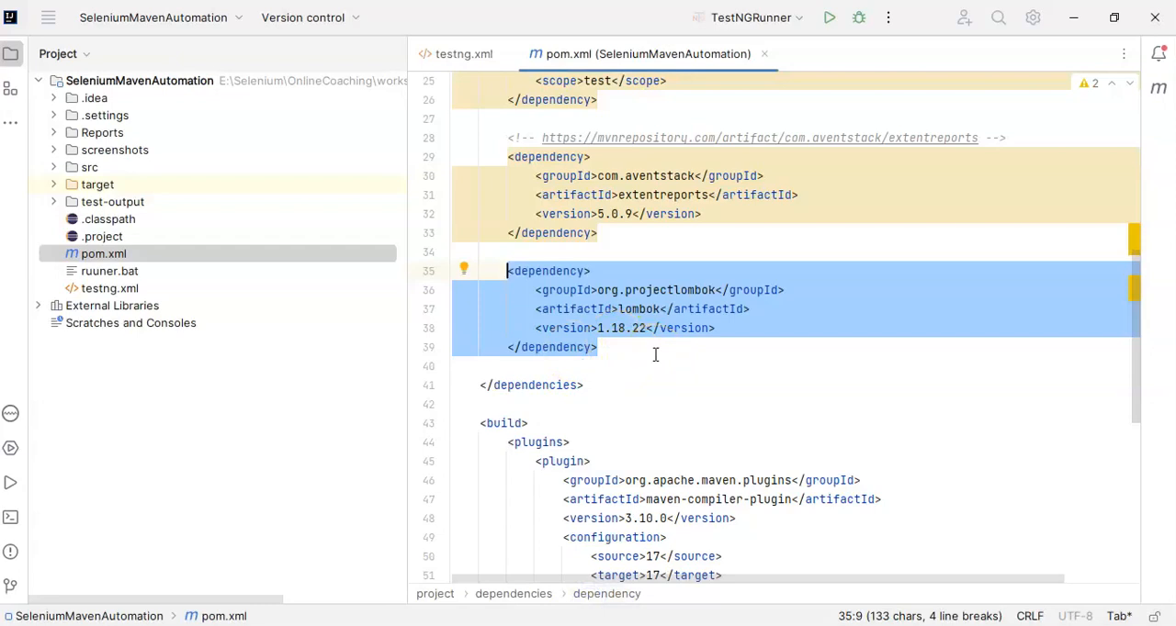
pyautogui.hotkey('alt', 'Tab')
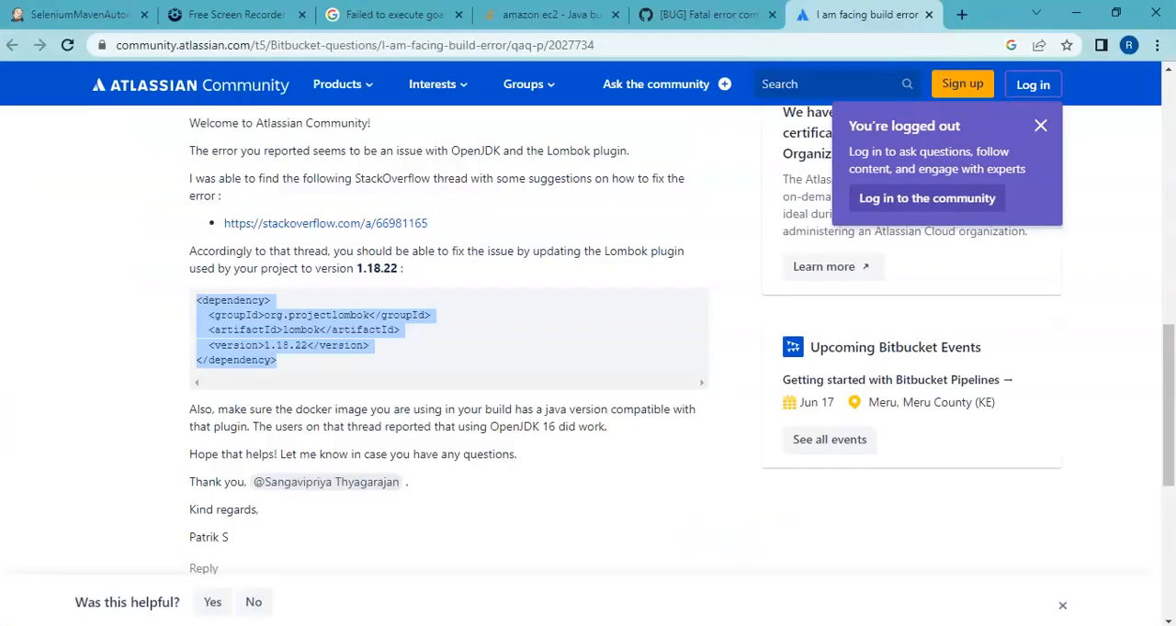
# Step: Return to Jenkins in Chrome, start another build of the SeleniumMavenAutomation job, and open the console output of build #2
pyautogui.click(78, 14)
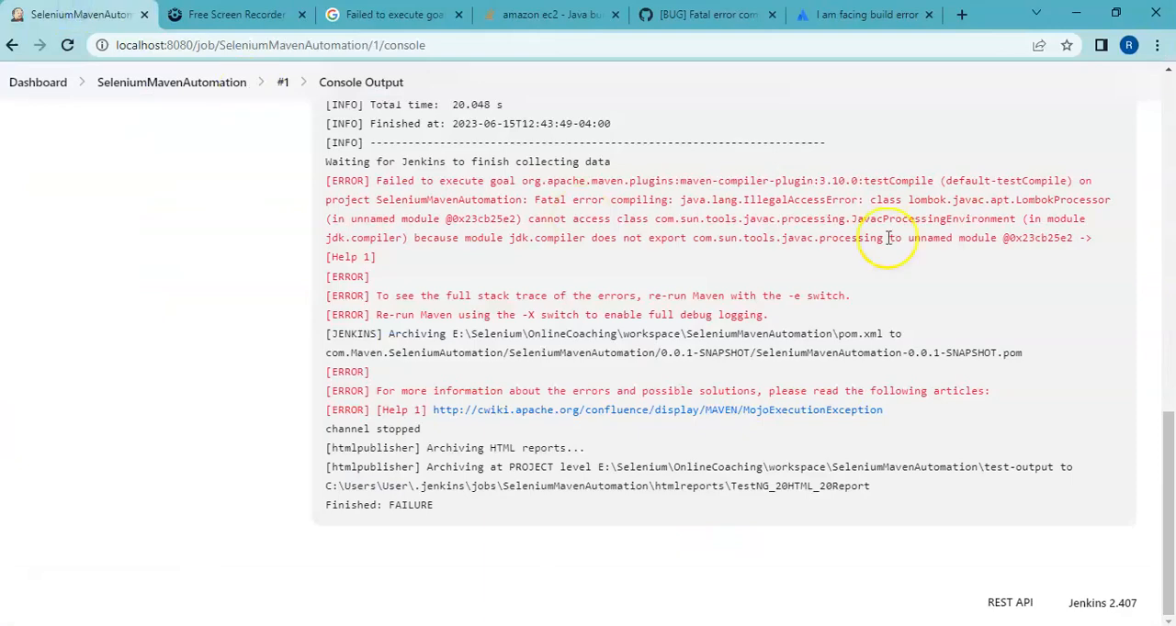
pyautogui.moveTo(1163, 428); pyautogui.dragTo(1165, 73)
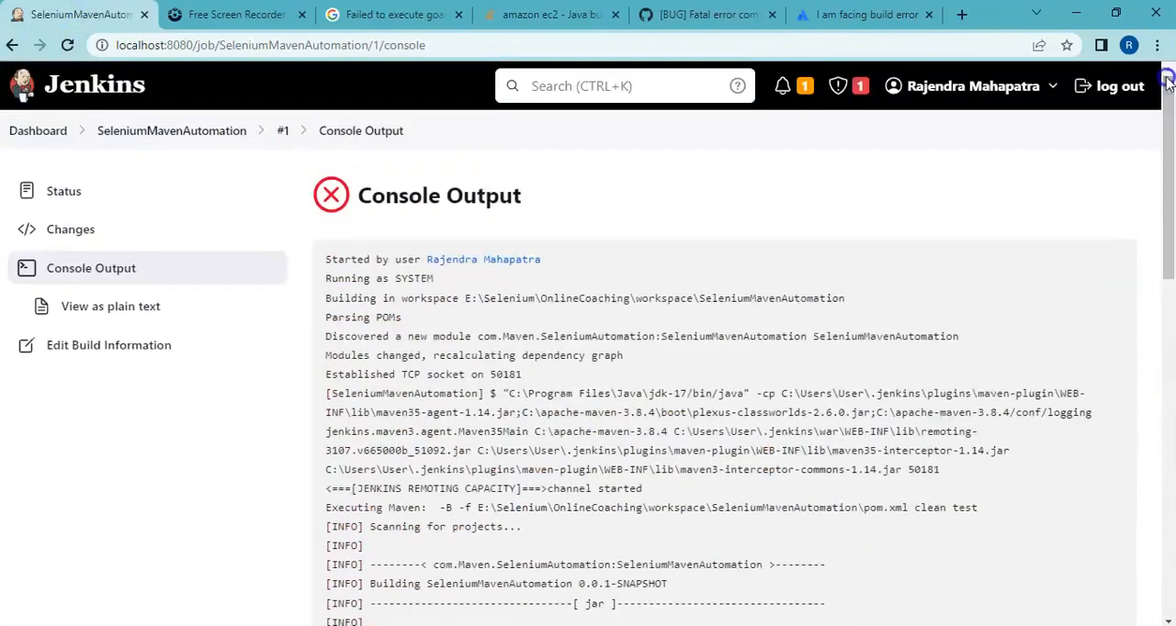
pyautogui.click(236, 137)
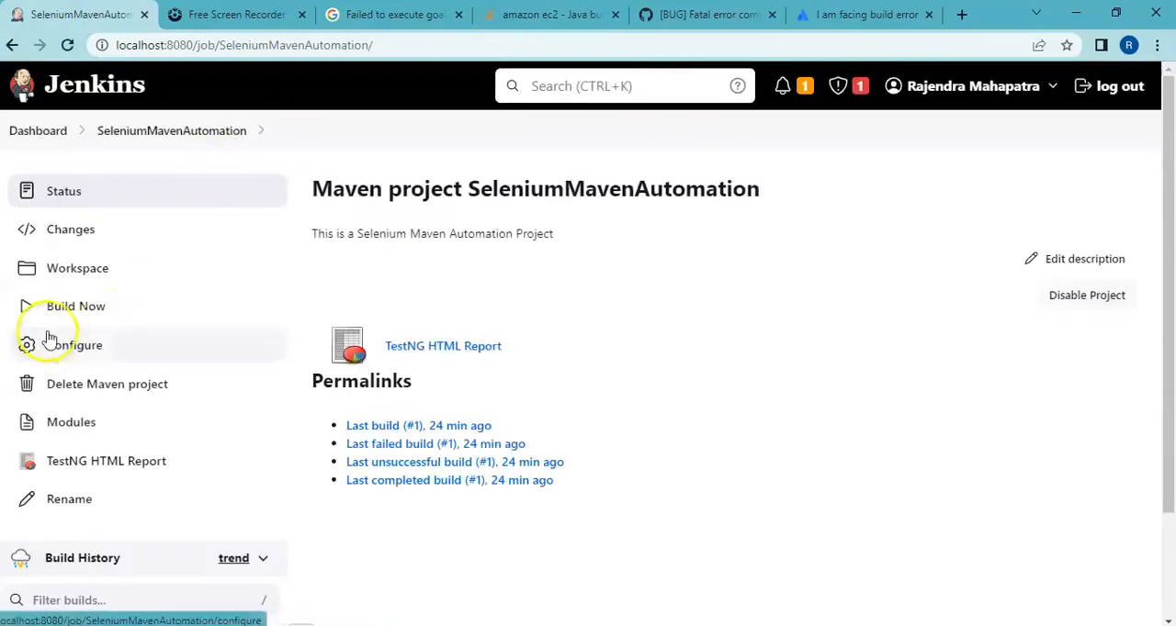
pyautogui.click(75, 322)
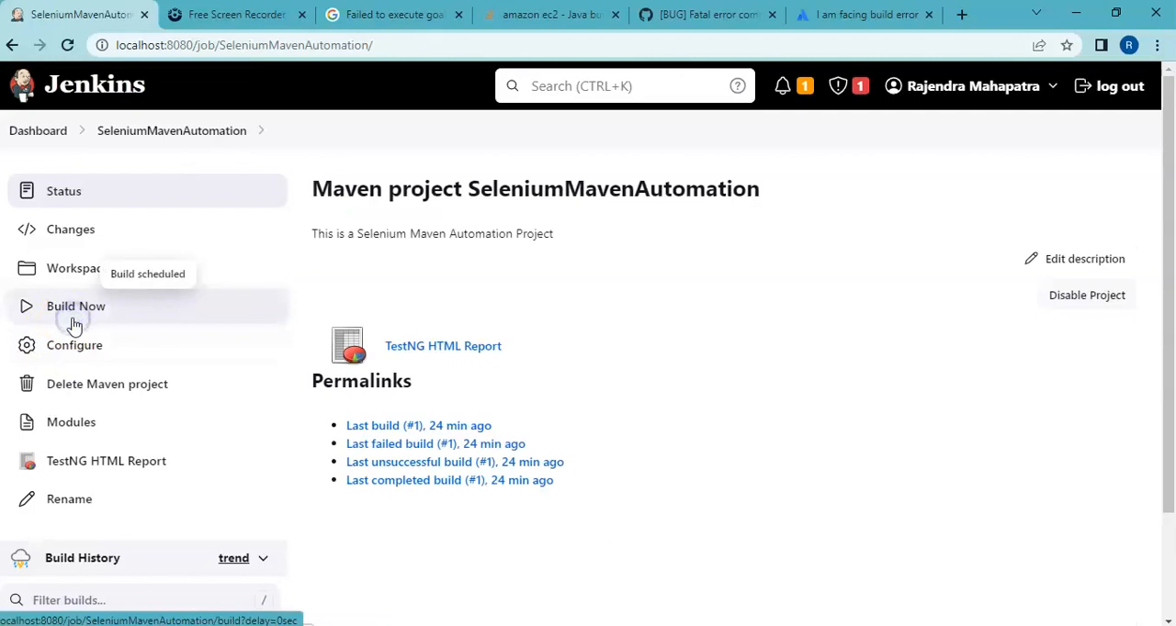
pyautogui.moveTo(1170, 277); pyautogui.dragTo(1171, 512)
pyautogui.click(25, 466)
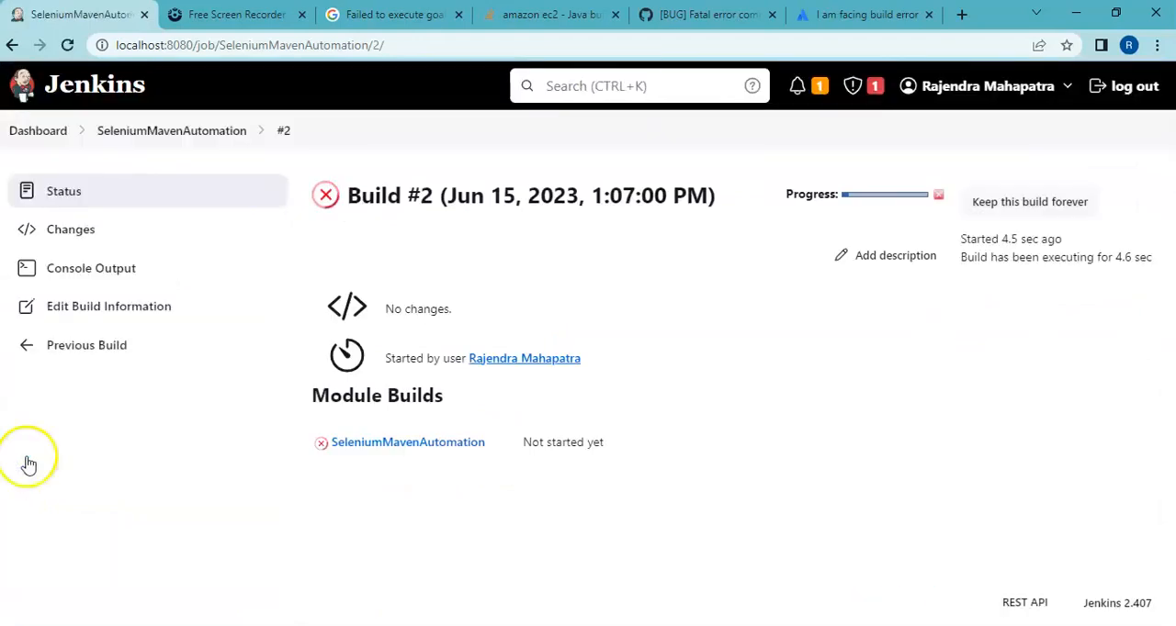
pyautogui.click(91, 268)
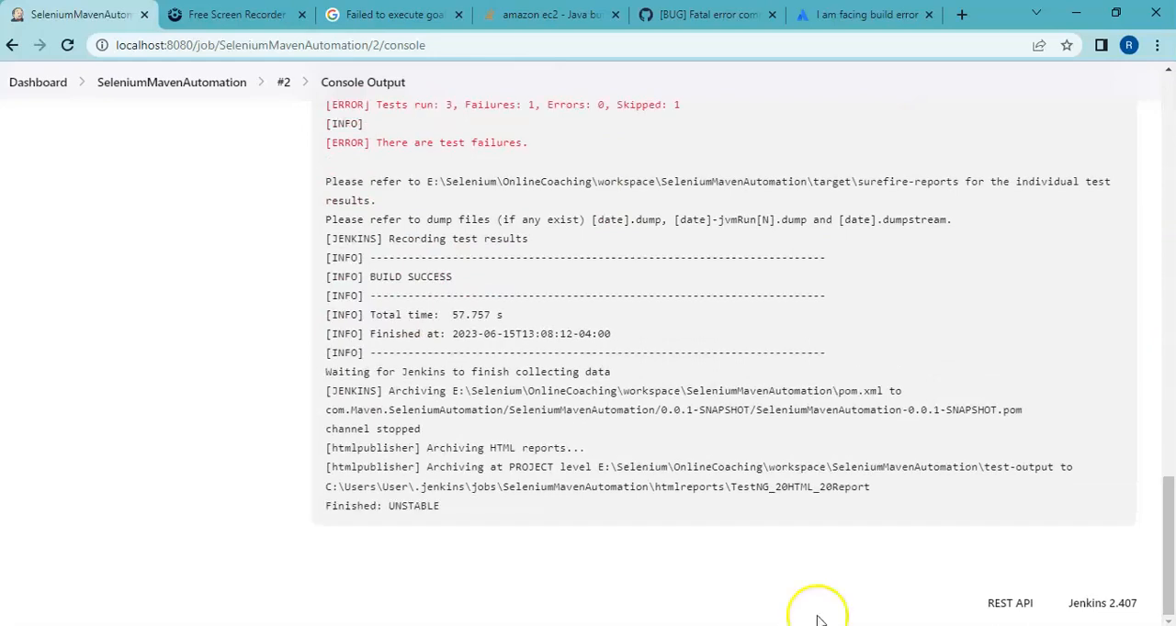
# Step: Check the test results in build #2's console output and open the TestNG HTML Report from the job page
pyautogui.moveTo(1172, 524); pyautogui.dragTo(1172, 450)
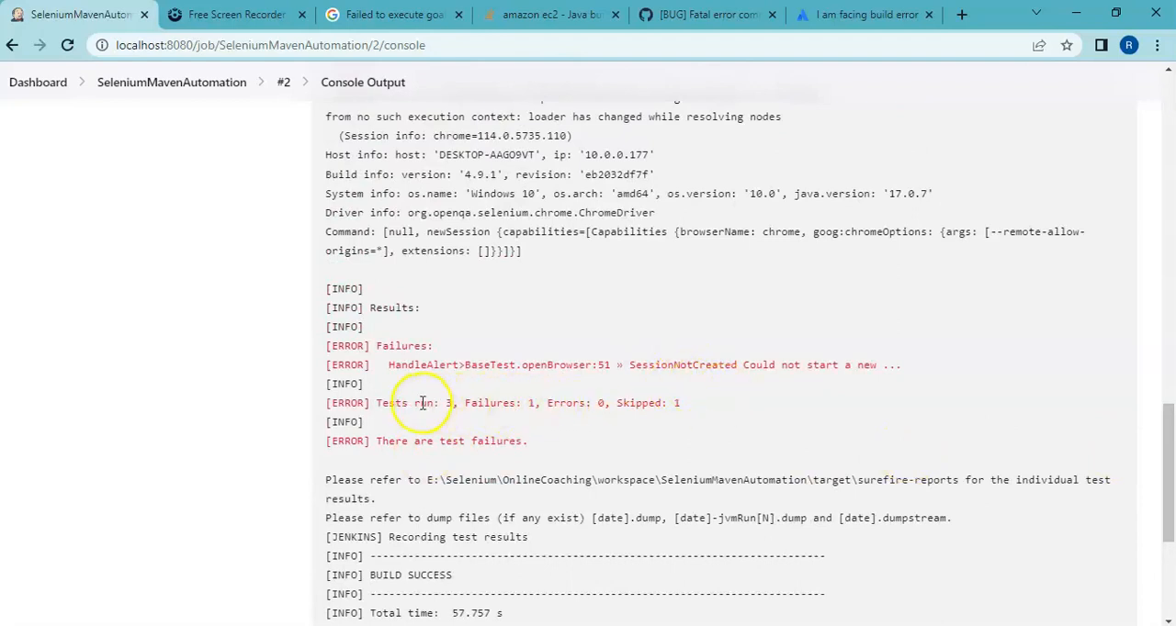
pyautogui.doubleClick(530, 404)
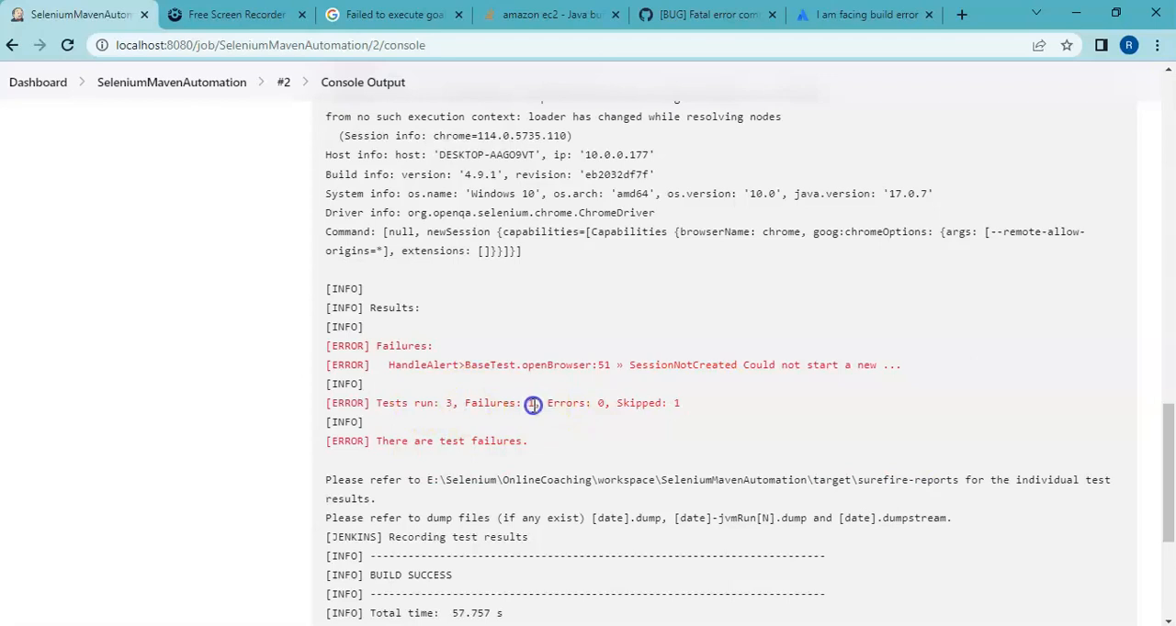
pyautogui.moveTo(1169, 514); pyautogui.dragTo(1171, 232)
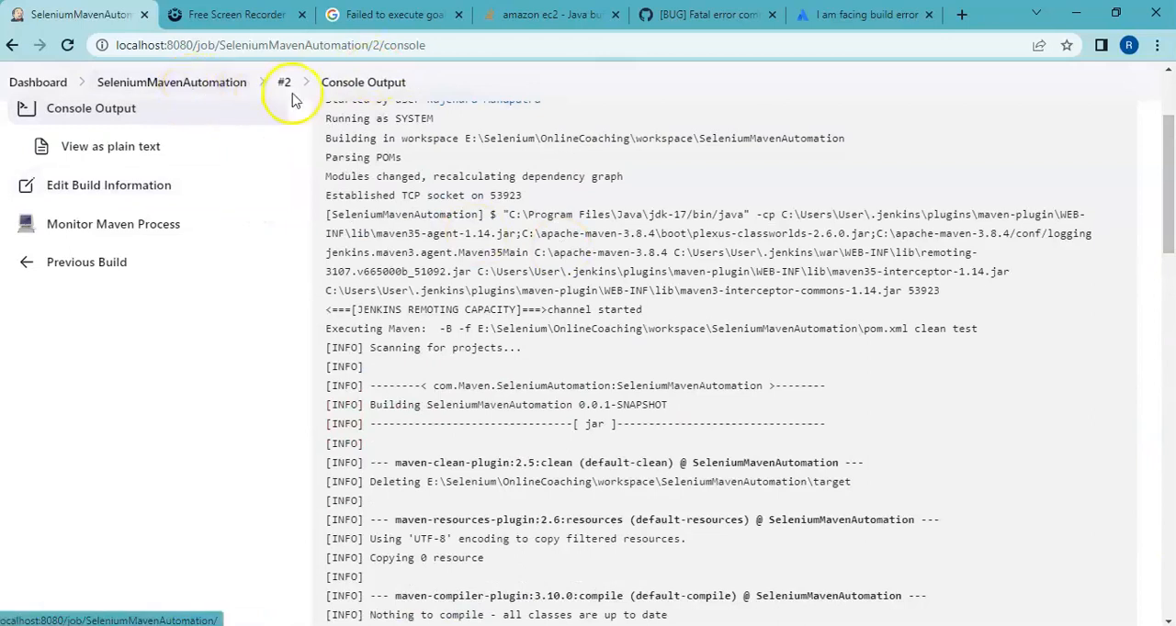
pyautogui.click(211, 91)
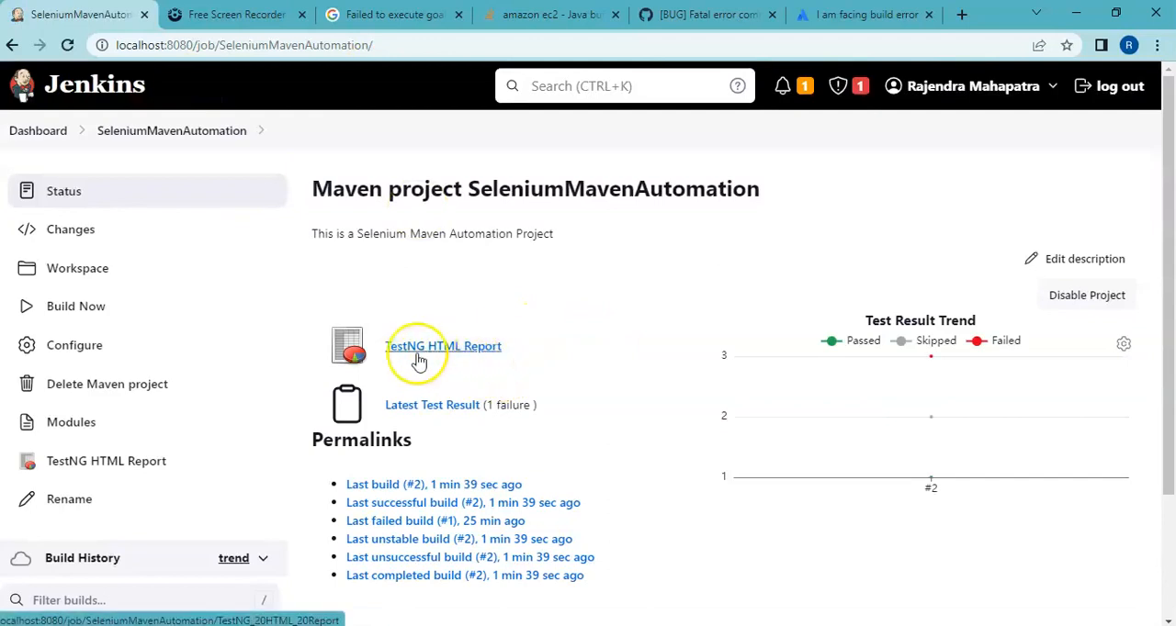
pyautogui.click(454, 353)
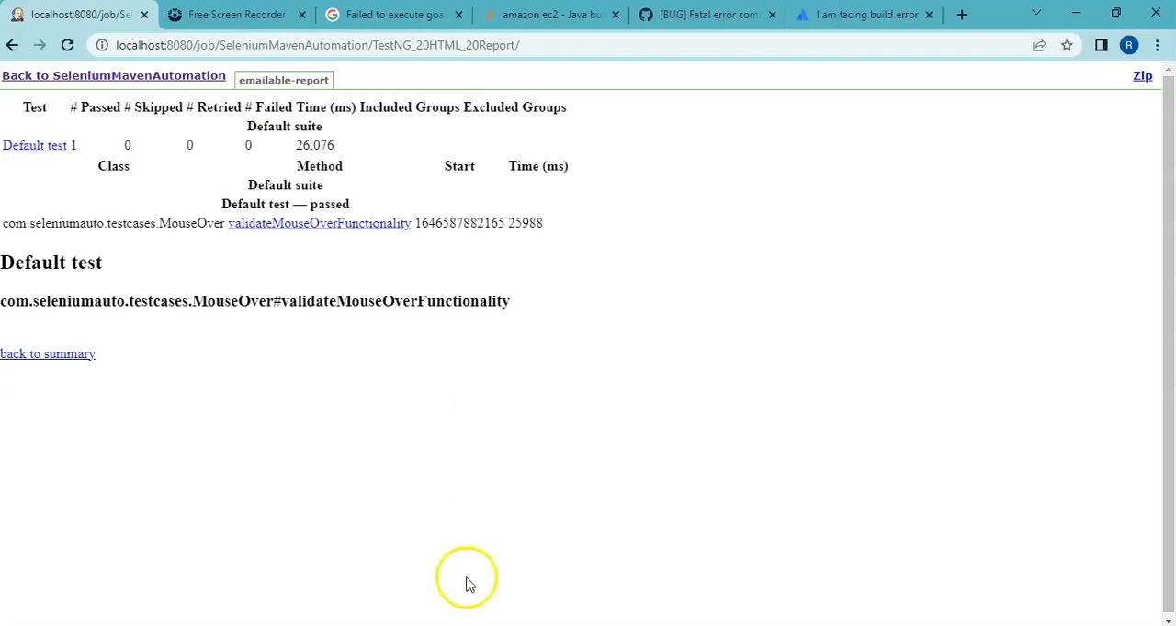
# Step: Switch to File Explorer, go to the Jenkins folder on drive E, and open startJenkins.bat for editing in a maximized Notepad window
pyautogui.click(444, 625)
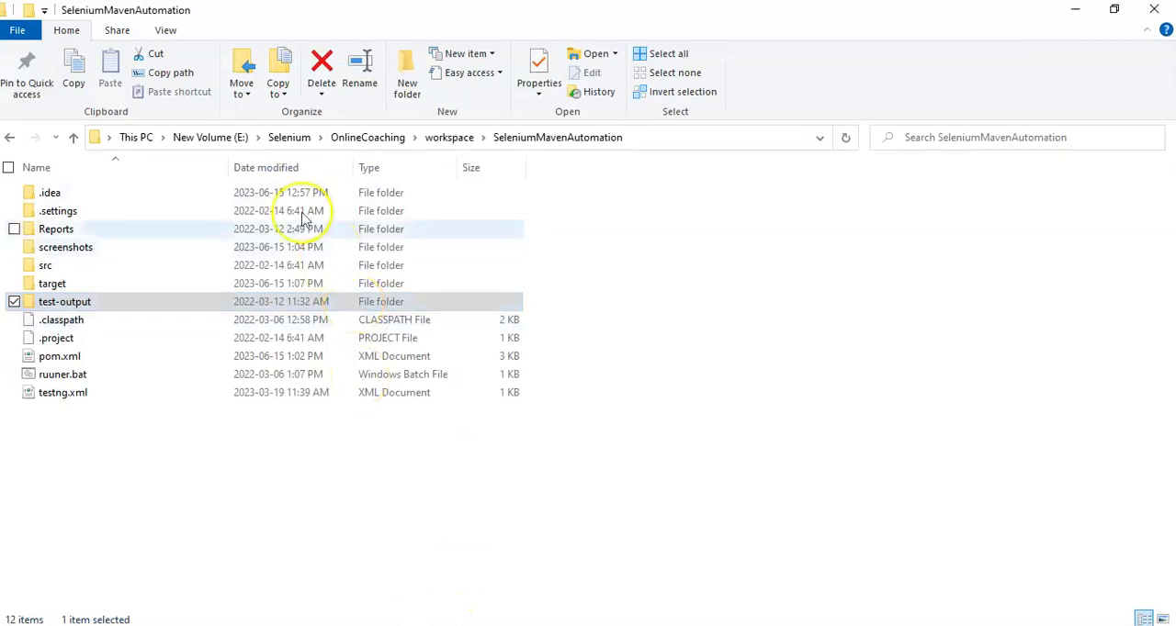
pyautogui.click(209, 137)
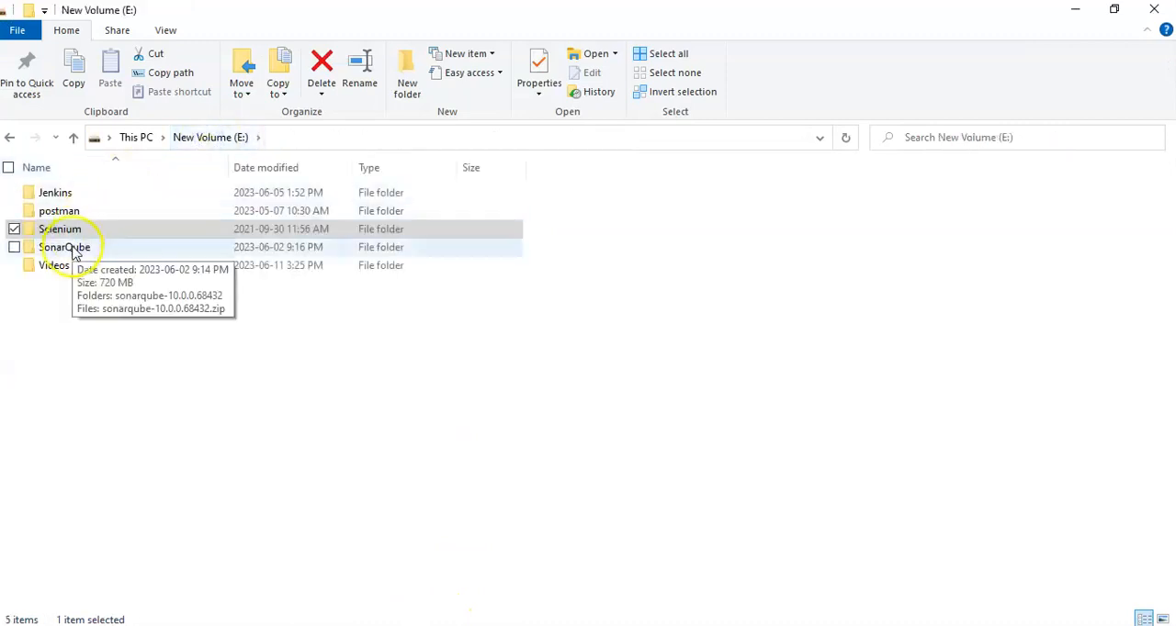
pyautogui.click(62, 196)
pyautogui.doubleClick(62, 196)
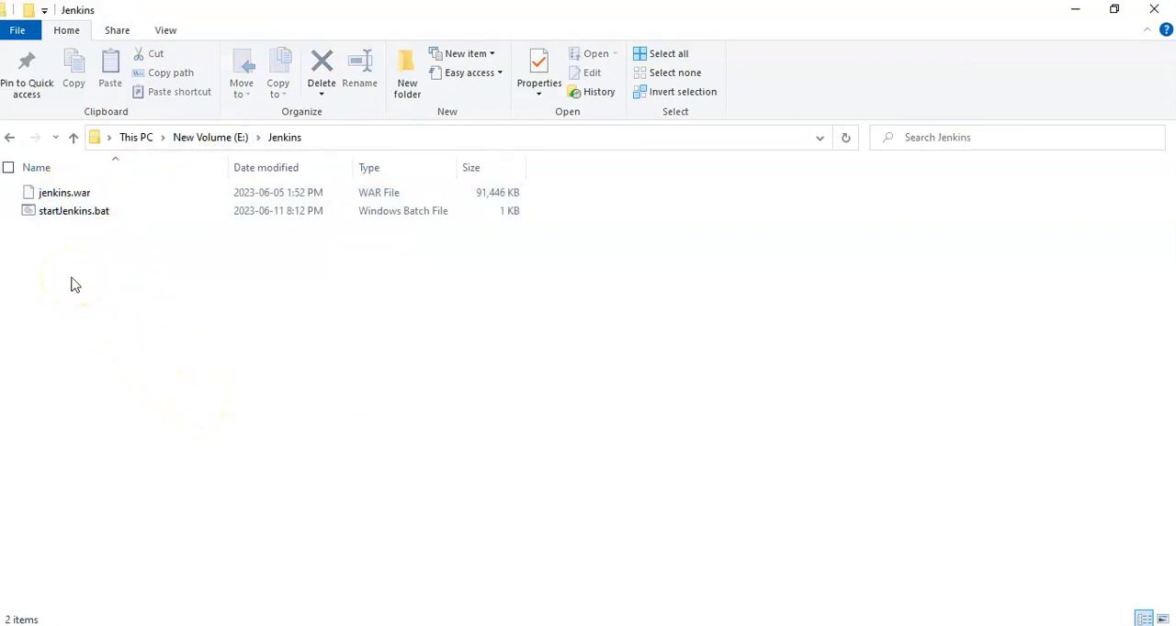
pyautogui.doubleClick(75, 216)
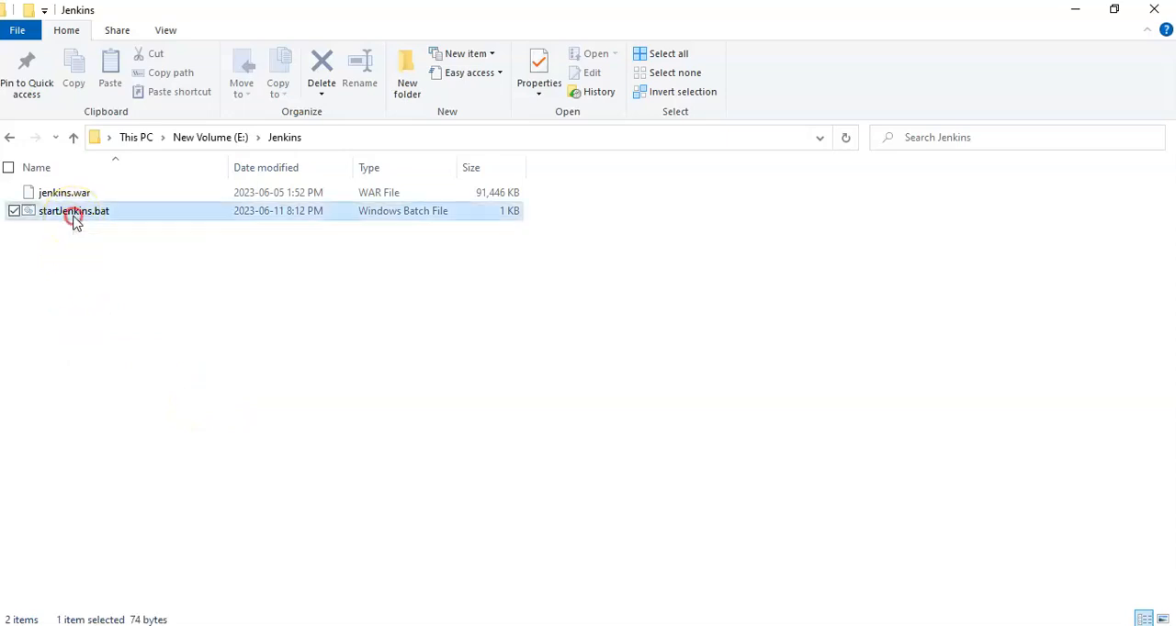
pyautogui.rightClick(129, 240)
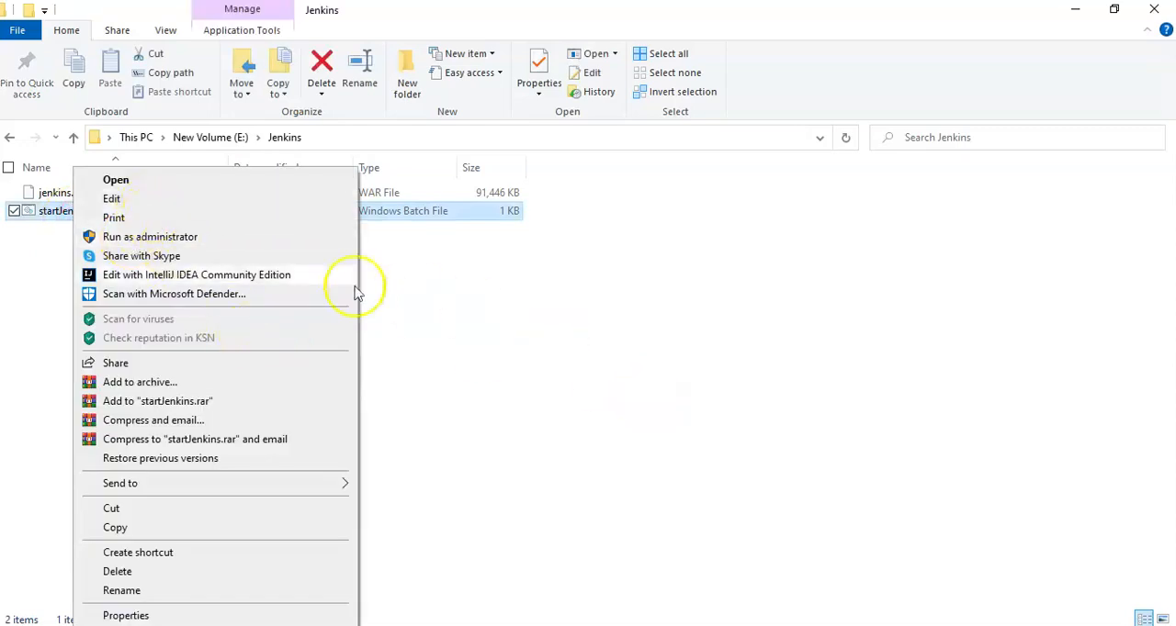
pyautogui.click(172, 202)
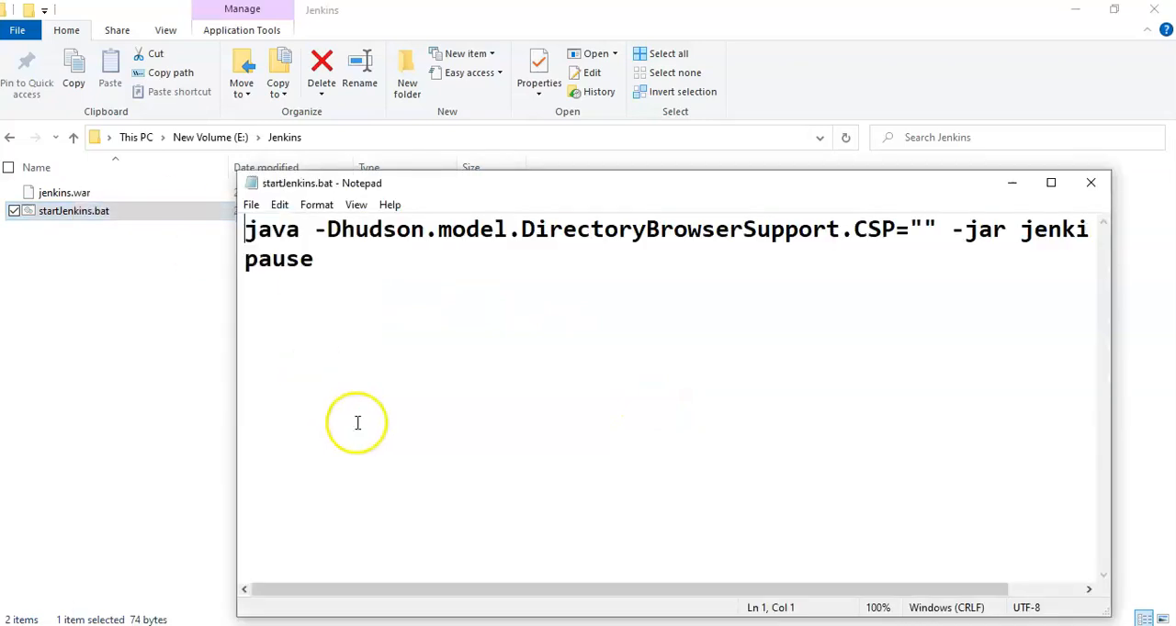
pyautogui.click(1050, 183)
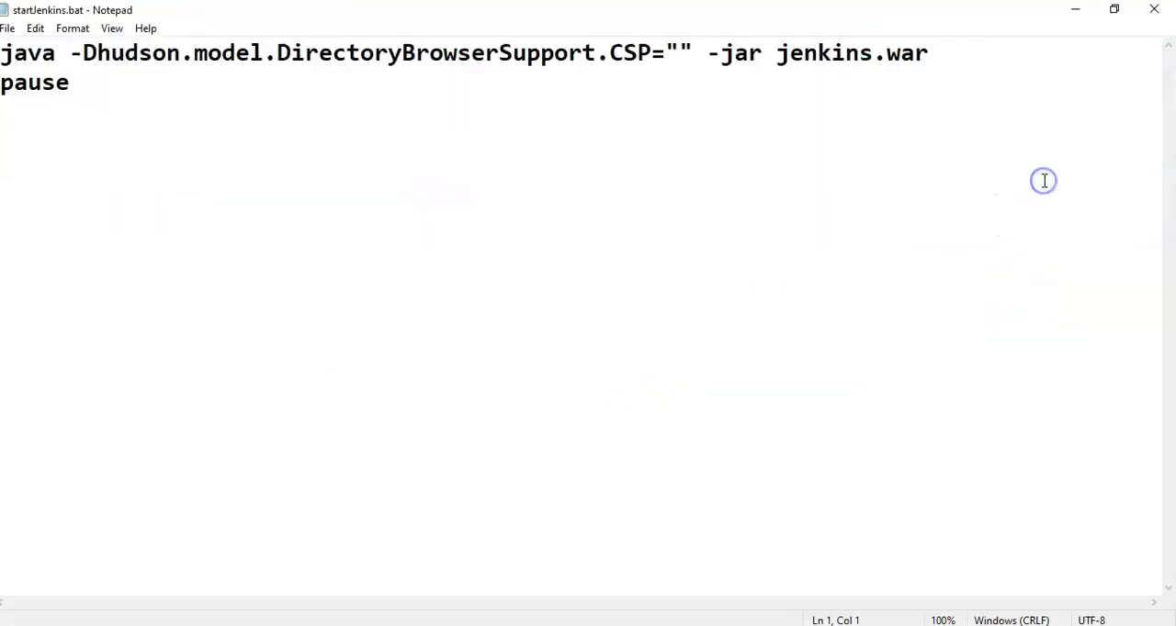
# Step: Highlight the -Dhudson.model.DirectoryBrowserSupport.CSP="" option in startJenkins.bat and switch to the TestNG HTML report in Chrome
pyautogui.moveTo(690, 53); pyautogui.dragTo(73, 43)
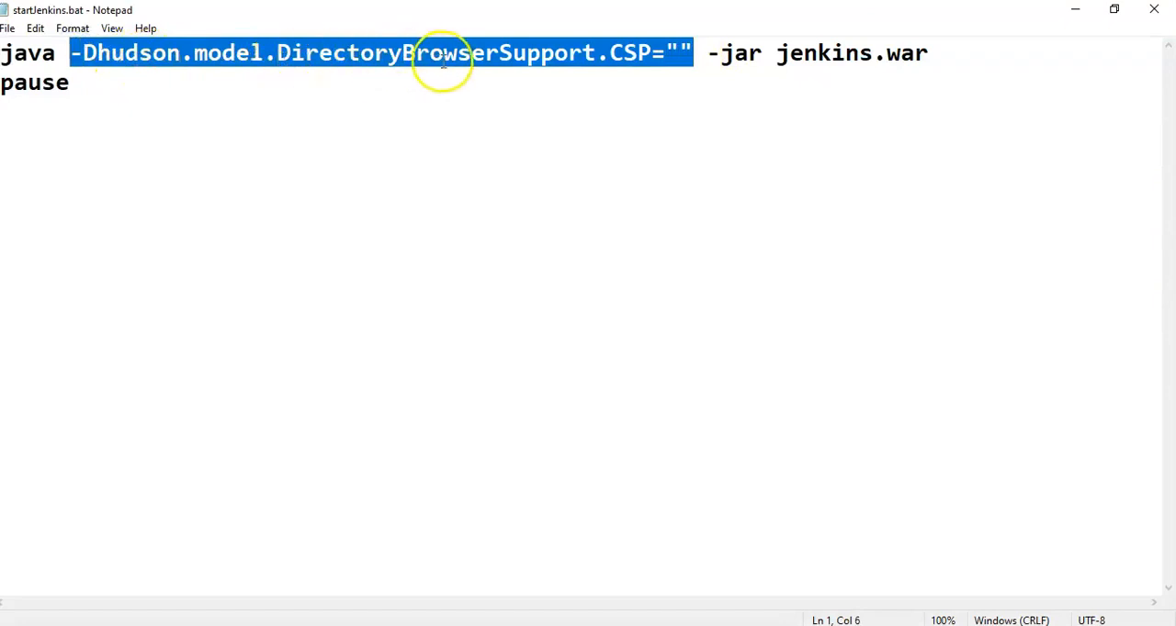
pyautogui.click(672, 95)
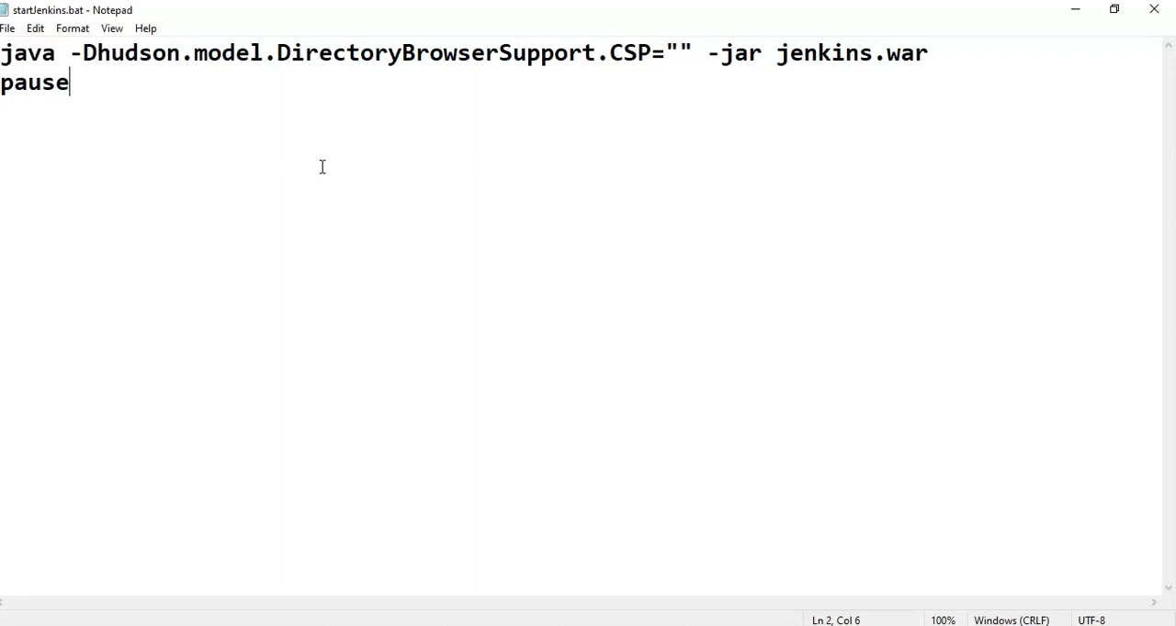
pyautogui.click(633, 625)
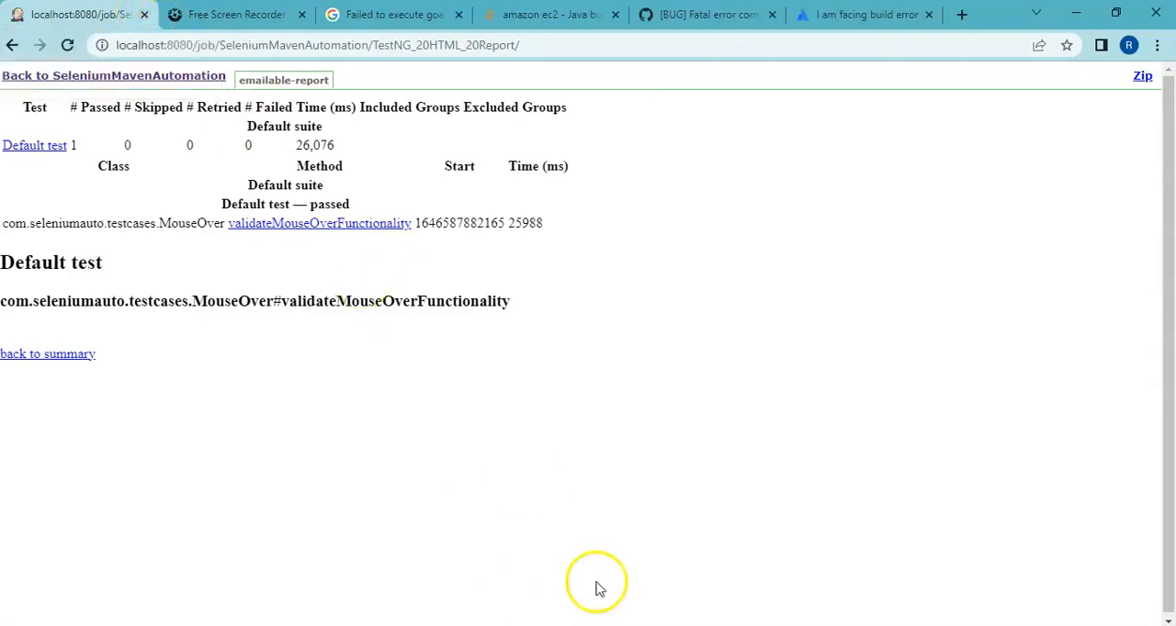
# Step: Switch to the Command Prompt window running jenkins.war and stop the Jenkins server
pyautogui.click(603, 625)
pyautogui.click(512, 599)
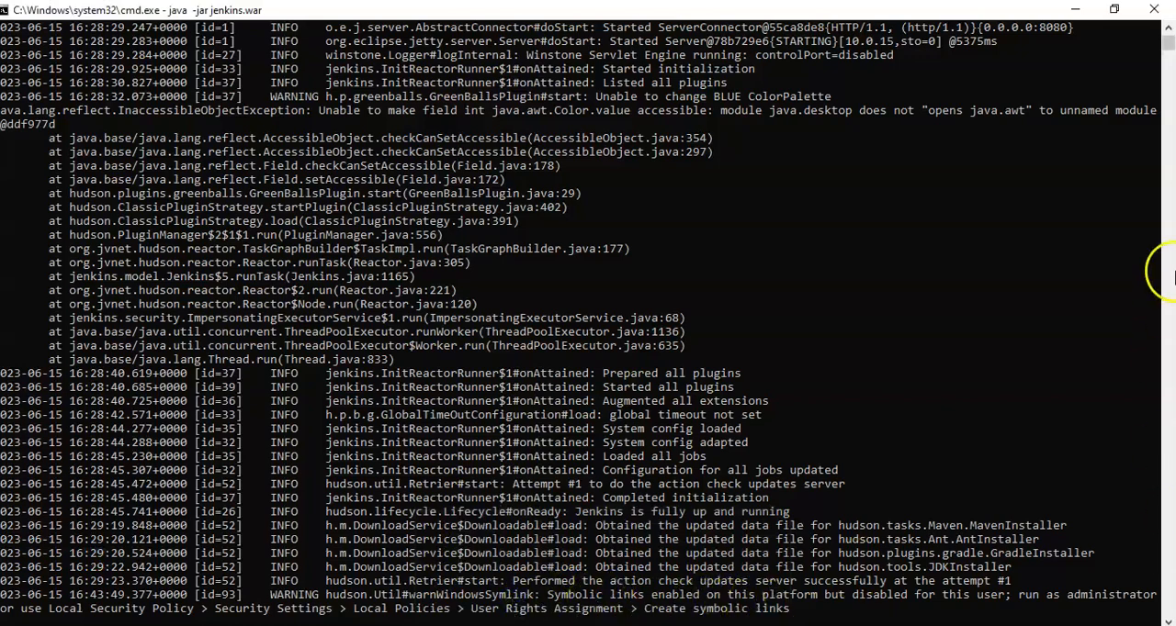
pyautogui.click(1167, 620)
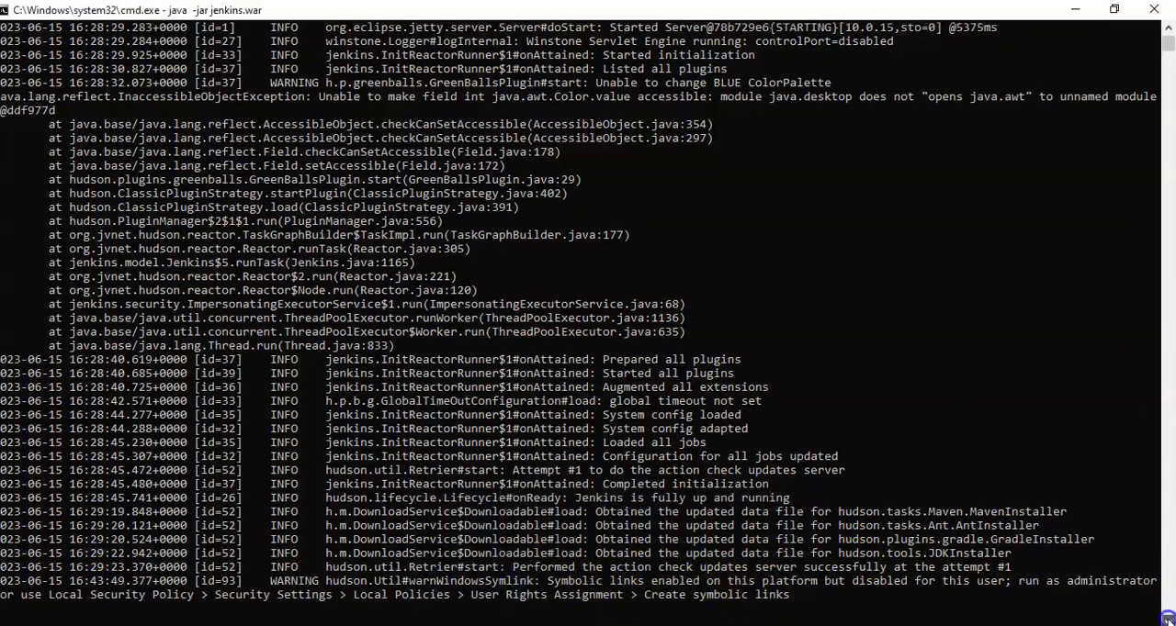
pyautogui.click(1168, 620)
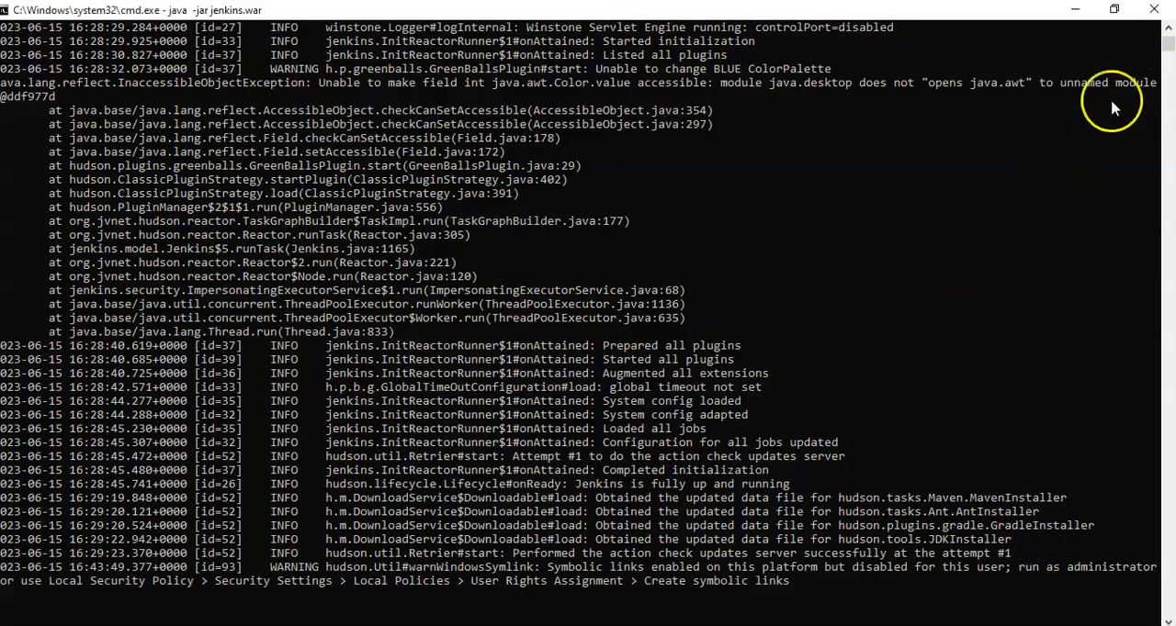
pyautogui.hotkey('ctrl', 'c')
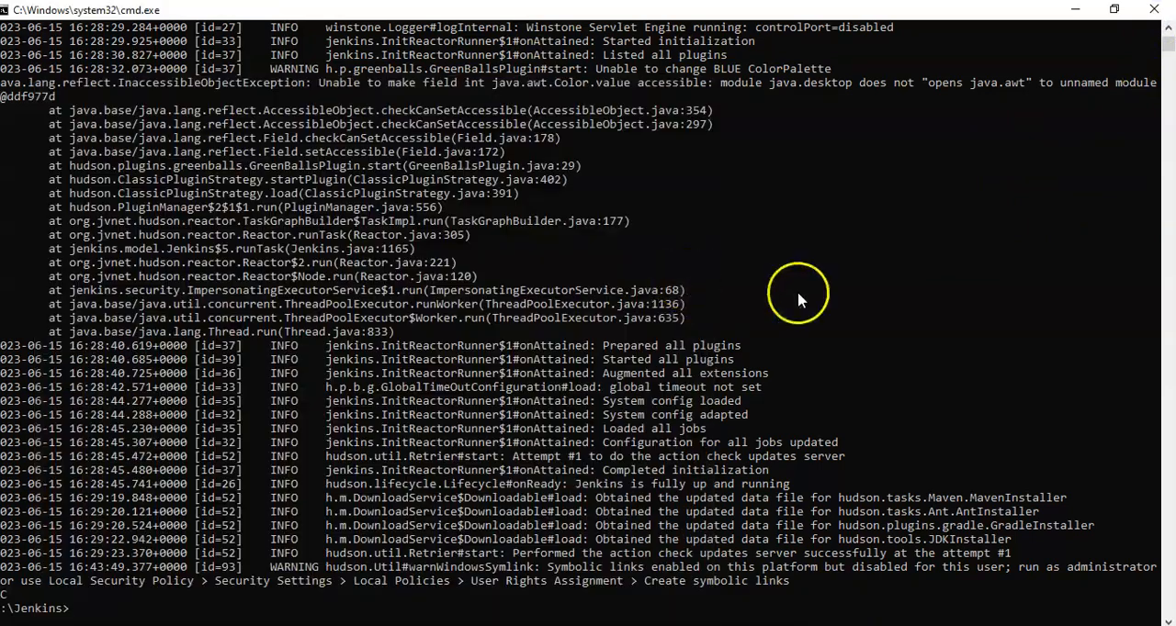
pyautogui.click(829, 301)
# Step: Close the Jenkins report tab in Chrome and the Command Prompt window of the stopped server
pyautogui.click(386, 625)
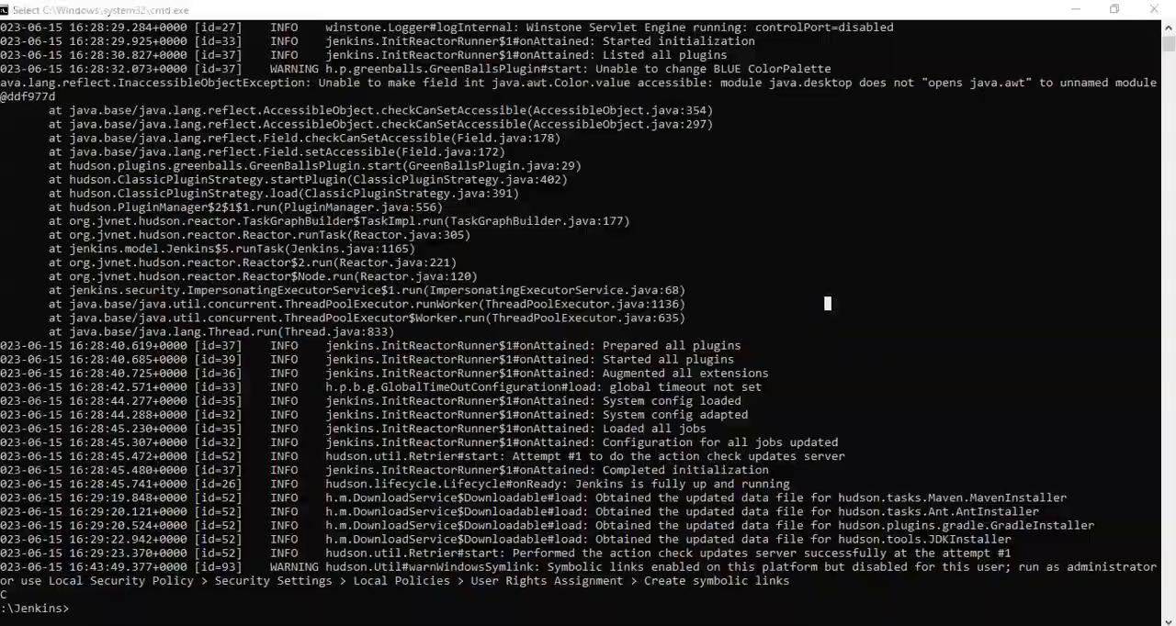
pyautogui.click(145, 15)
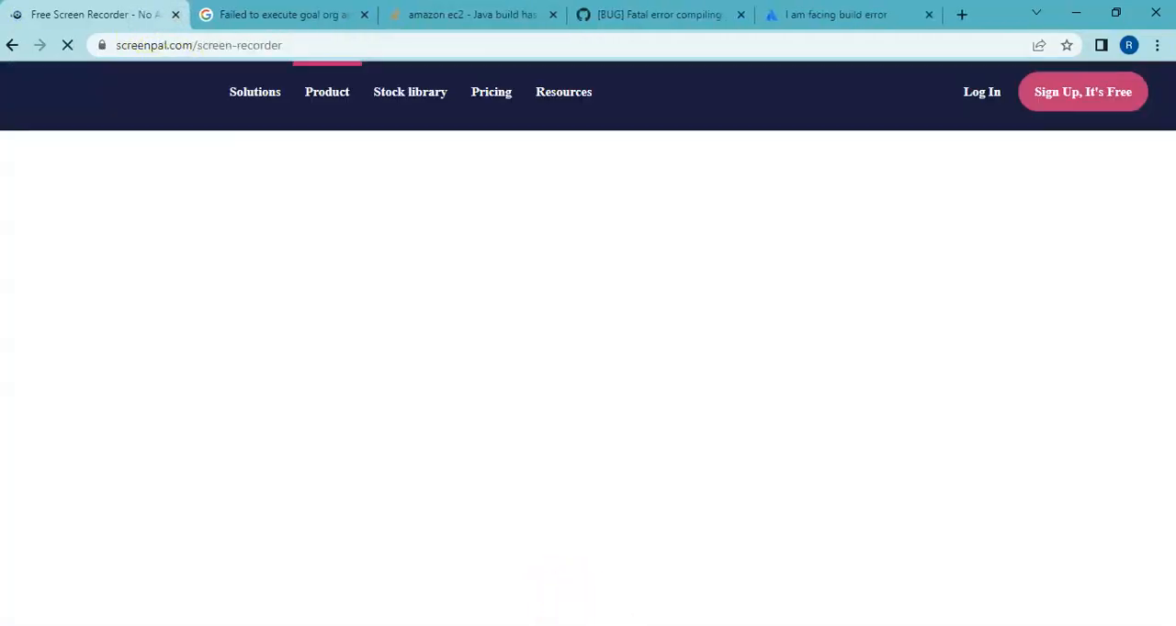
pyautogui.click(601, 625)
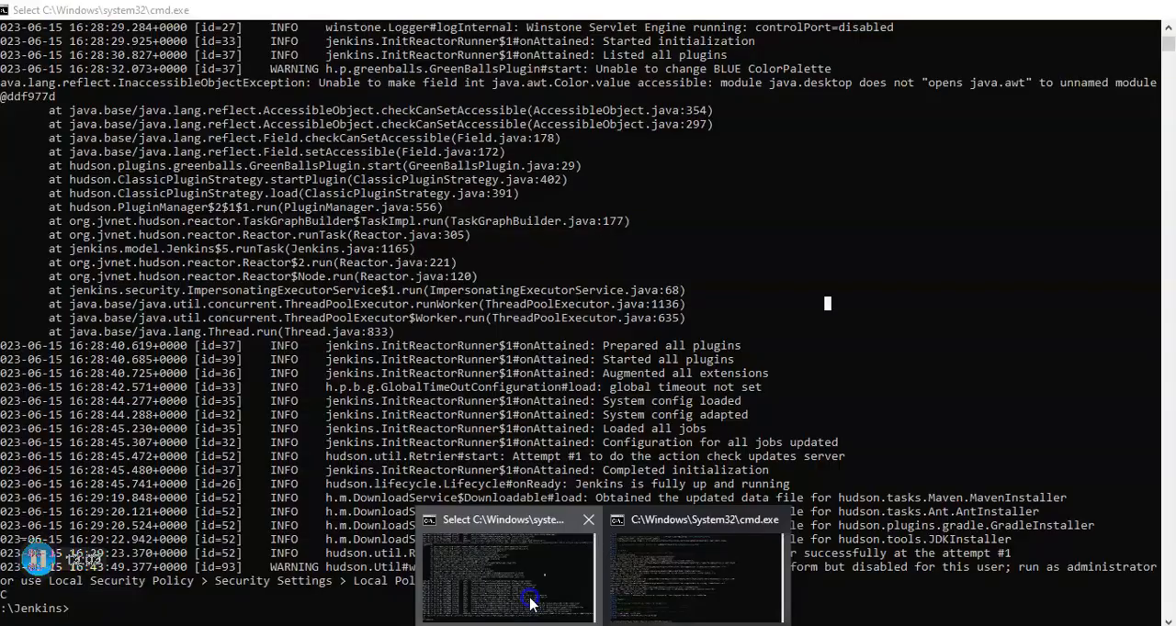
pyautogui.click(509, 579)
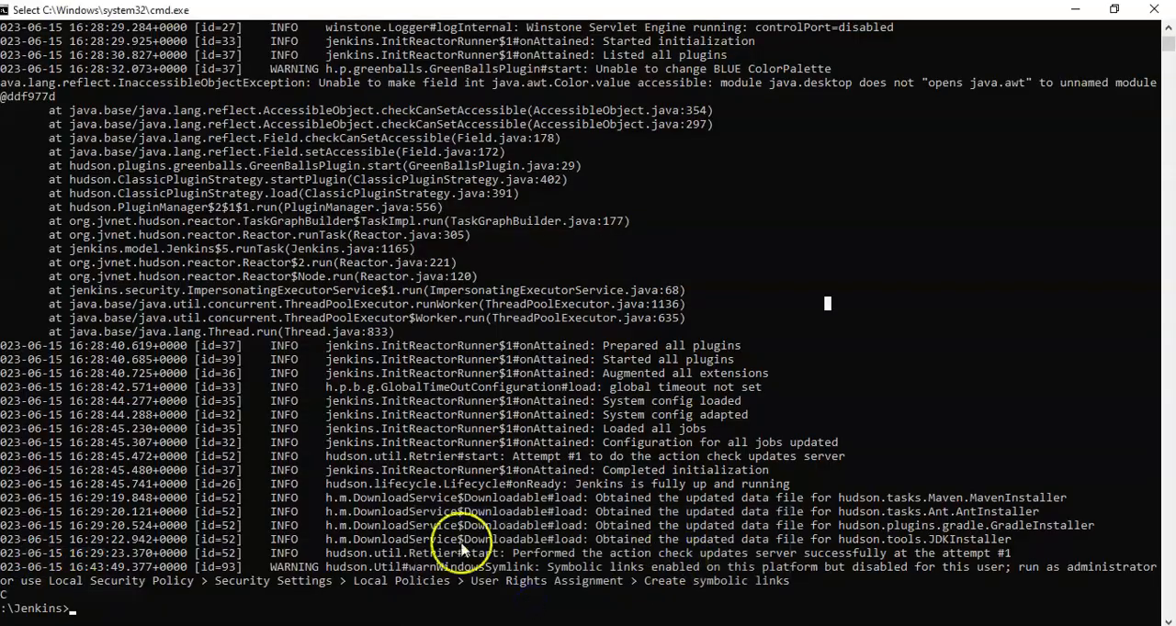
pyautogui.click(1114, 9)
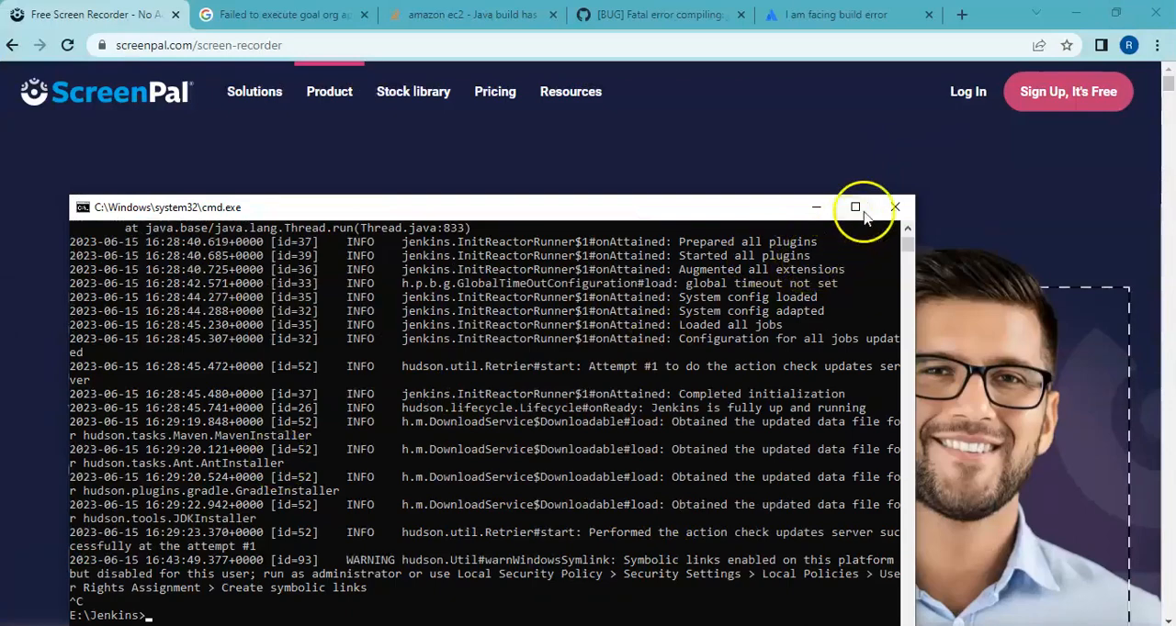
pyautogui.click(891, 210)
# Step: Switch to File Explorer, run startJenkins.bat from the Jenkins folder on drive E, and maximize its console window
pyautogui.click(449, 584)
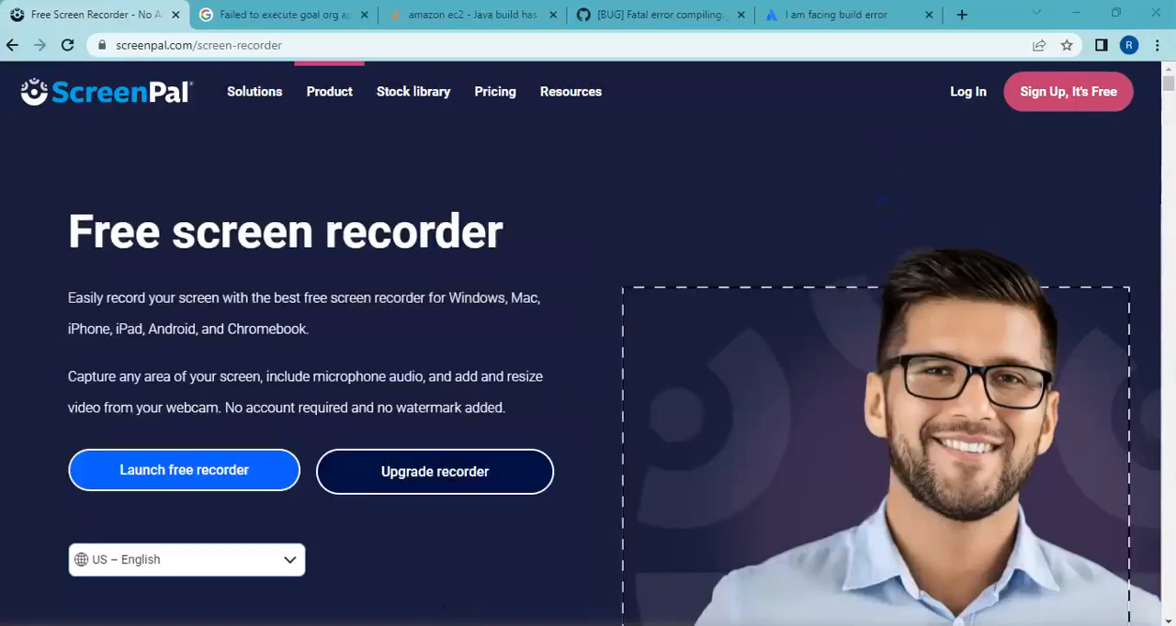
pyautogui.click(329, 414)
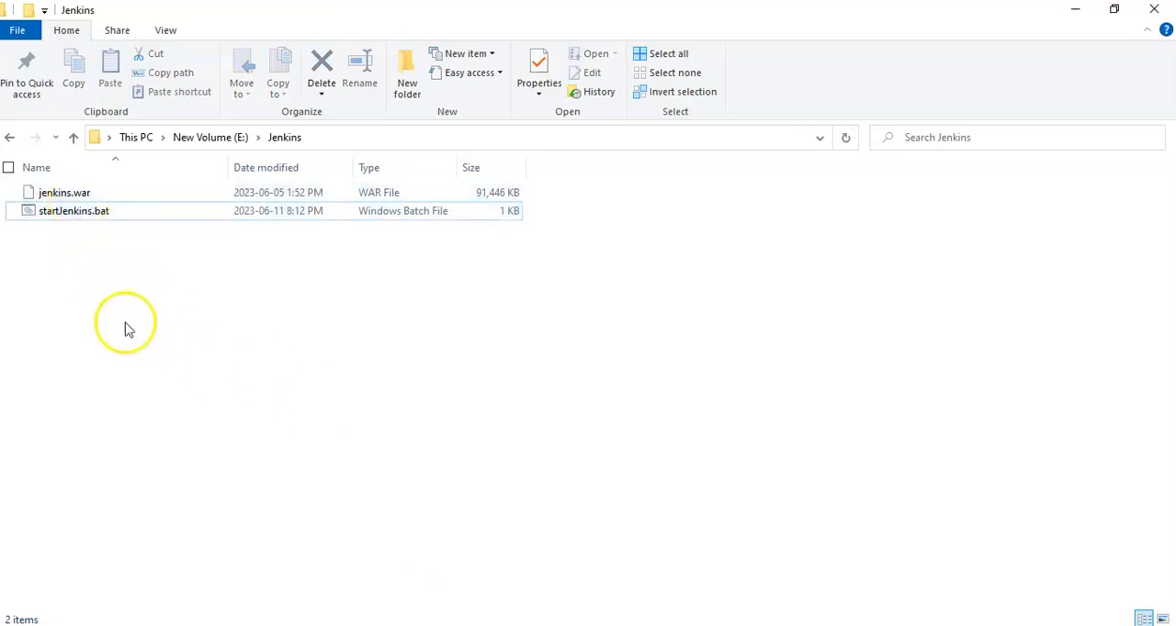
pyautogui.doubleClick(92, 215)
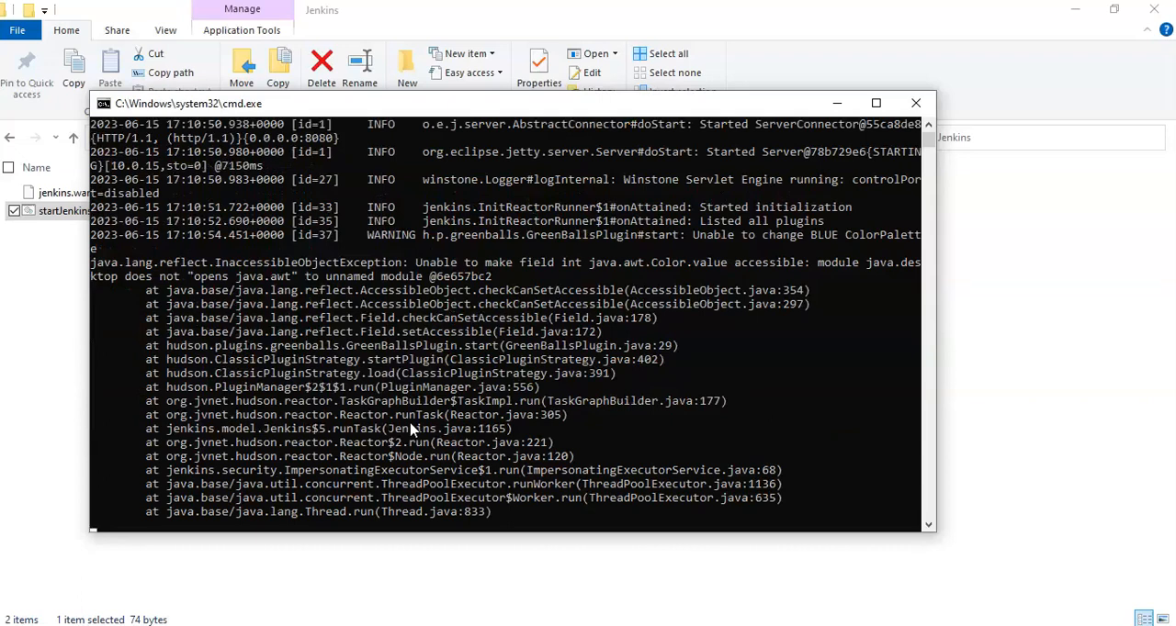
pyautogui.click(876, 102)
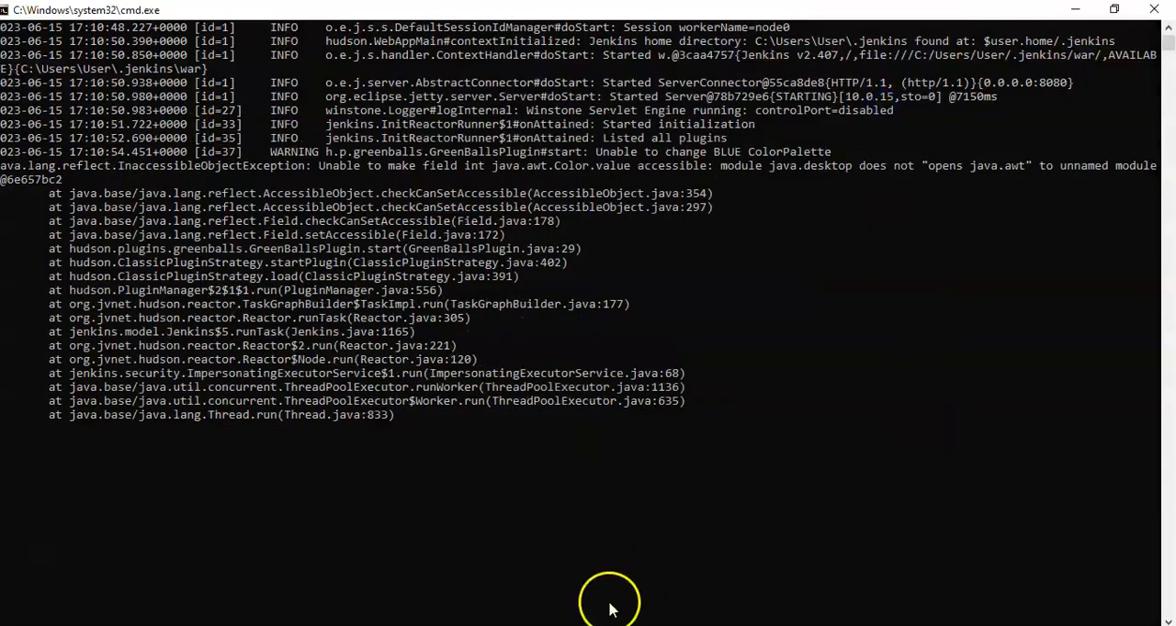
# Step: Copy -Dhudson.model.DirectoryBrowserSupport.CSP="" from startJenkins.bat into the Notepad notes on a new line below "Plugin - HTML Publisher Plugin" and highlight it
pyautogui.click(562, 625)
pyautogui.click(734, 593)
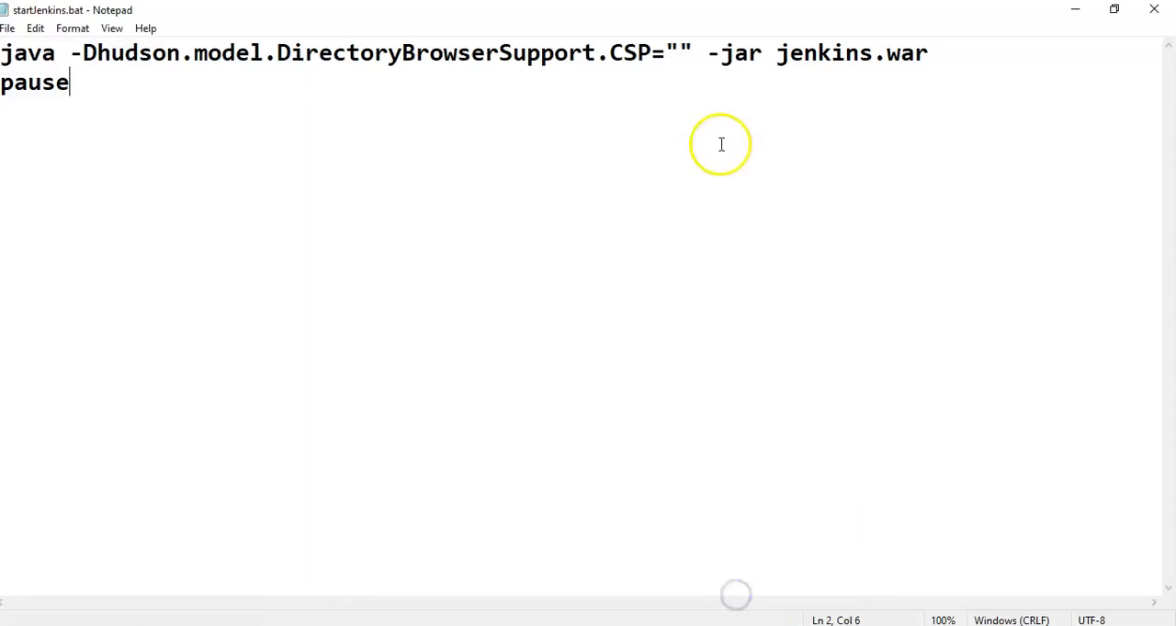
pyautogui.moveTo(692, 52); pyautogui.dragTo(74, 55)
pyautogui.click(560, 625)
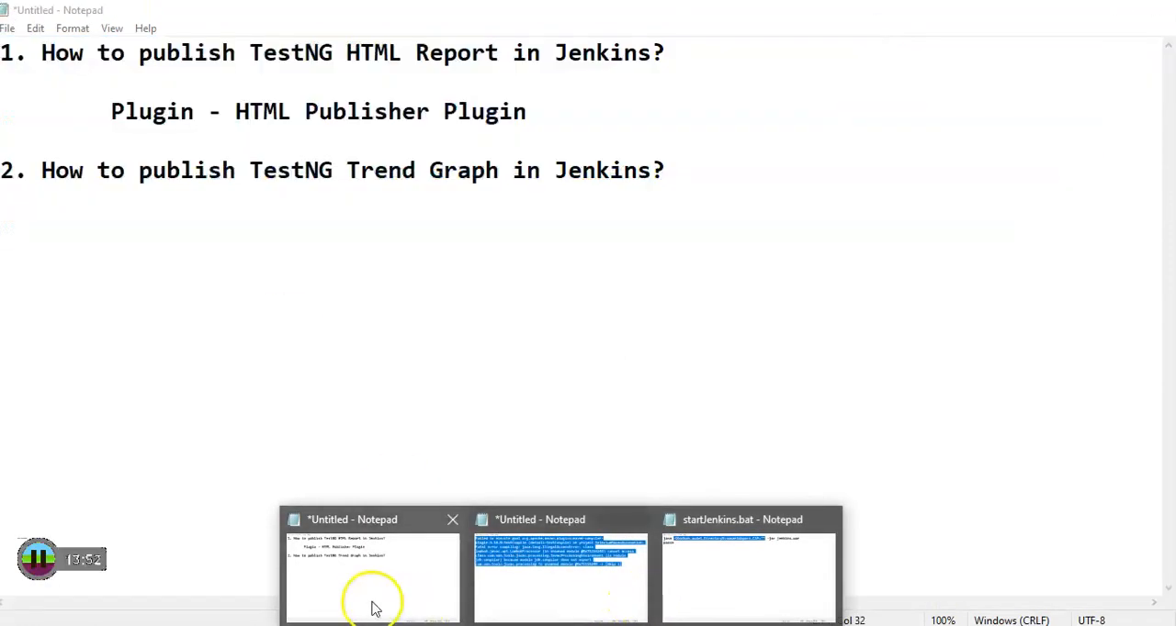
pyautogui.click(371, 603)
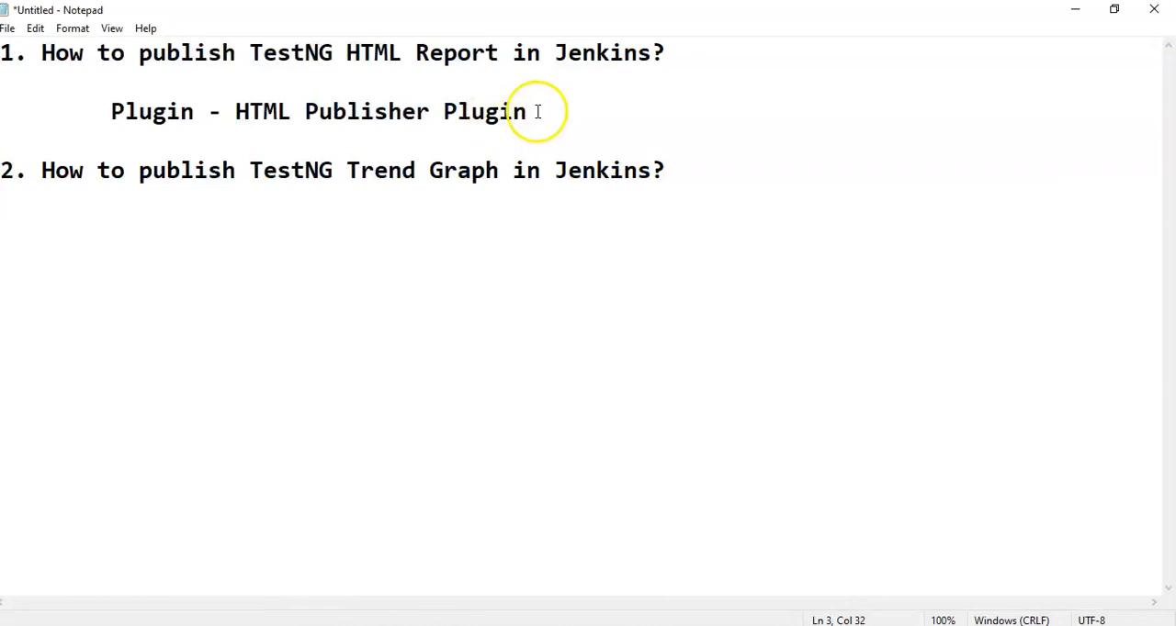
pyautogui.press('BackSpace')
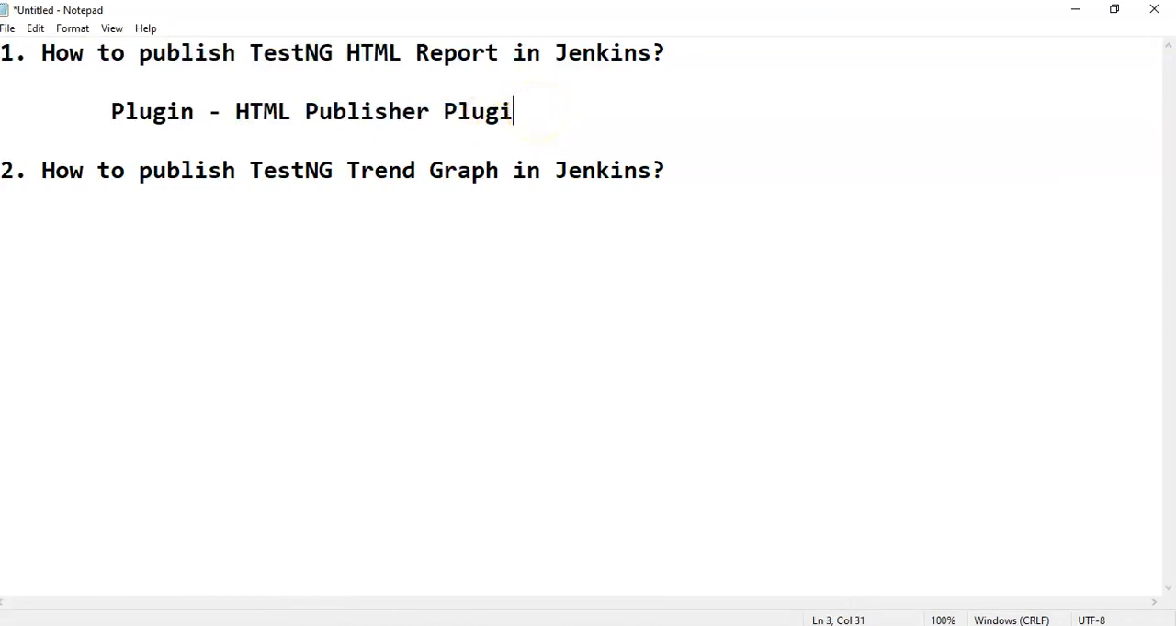
pyautogui.write('n')
pyautogui.press('Return')
pyautogui.hotkey('ctrl', 'v')
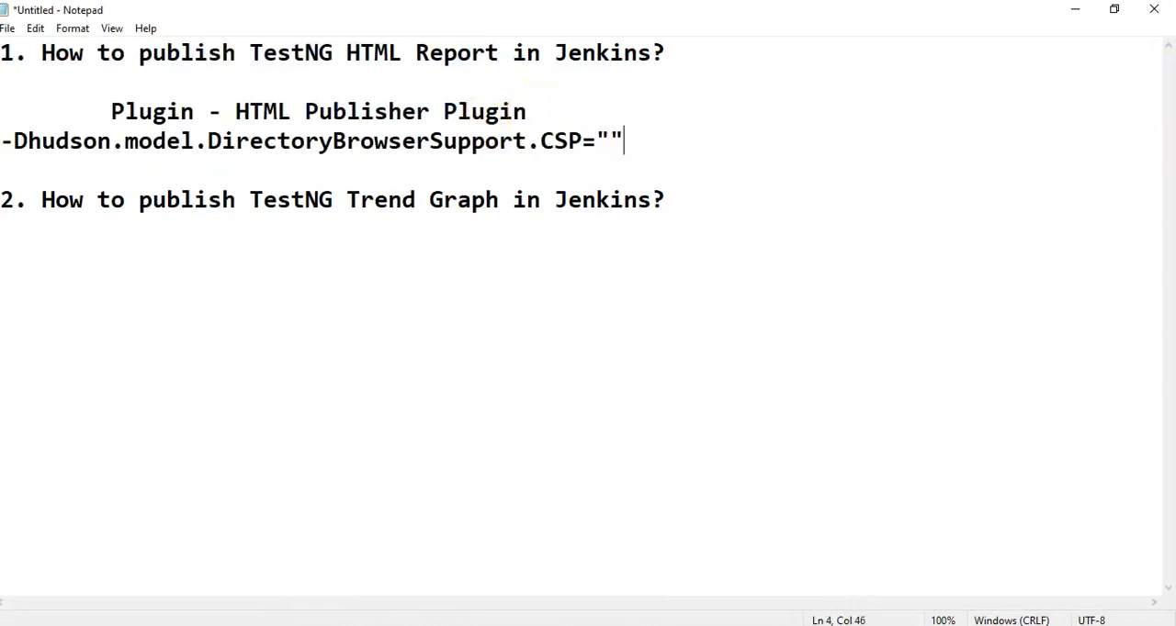
pyautogui.doubleClick(626, 131)
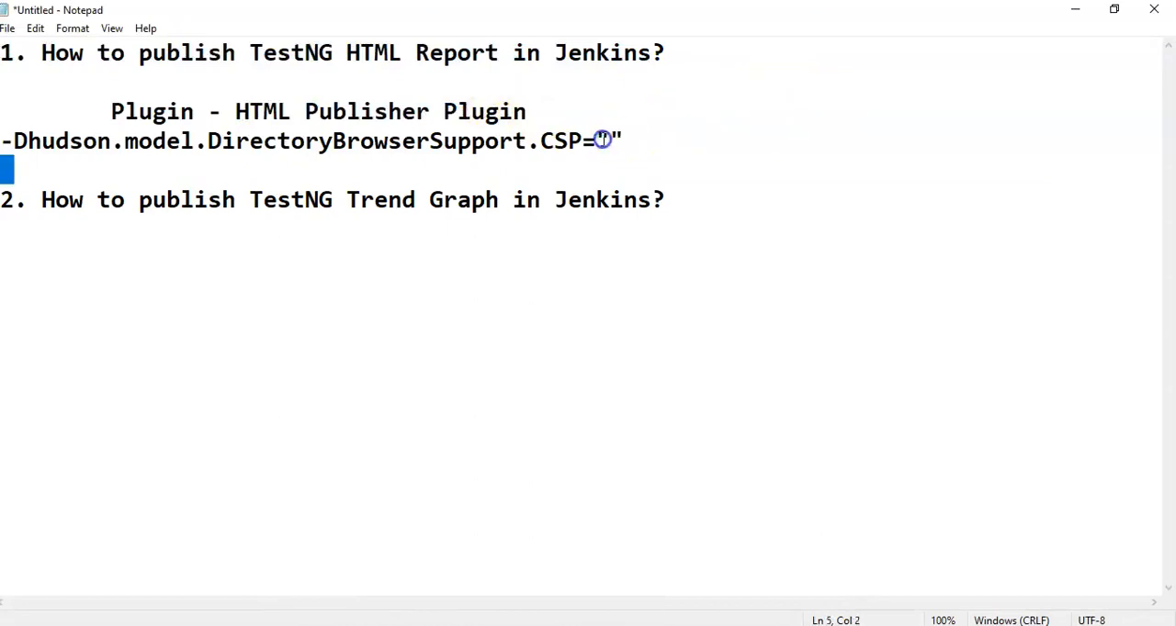
pyautogui.moveTo(47, 161); pyautogui.dragTo(6, 147)
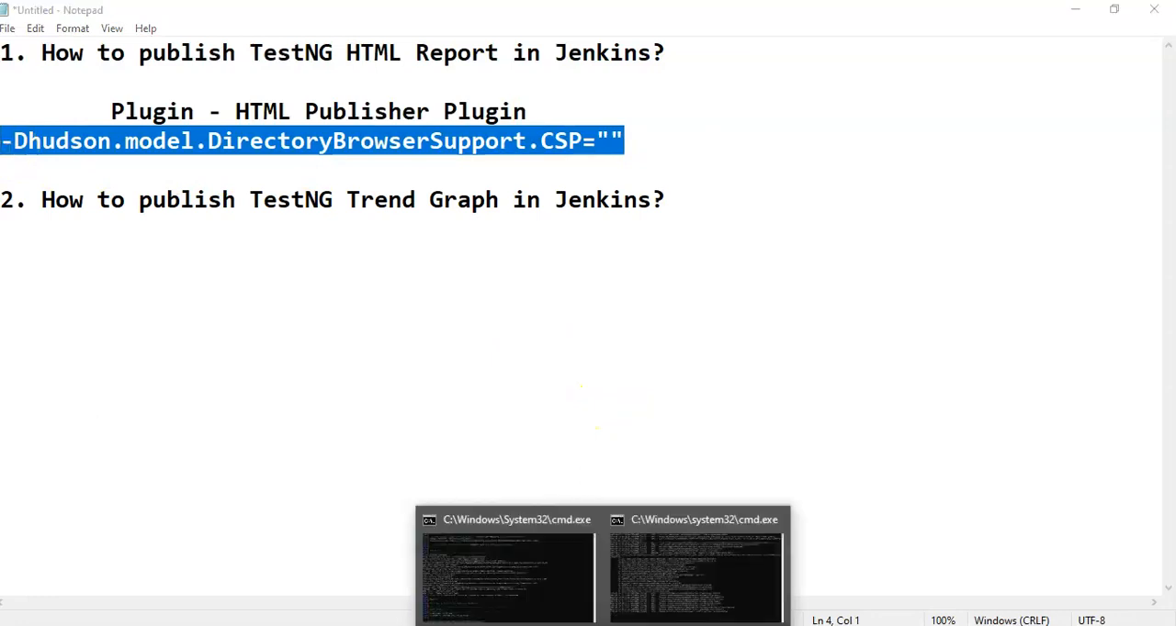
# Step: Switch to the Jenkins server's Command Prompt window and check the startup status in its last log line
pyautogui.click(551, 597)
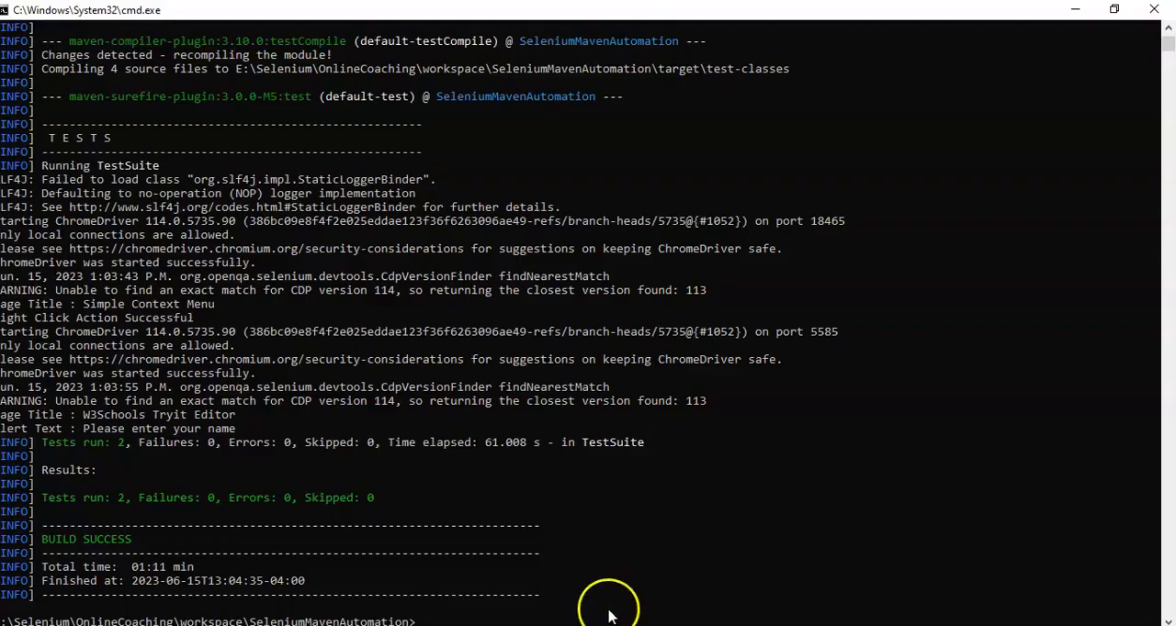
pyautogui.moveTo(607, 623)
pyautogui.click(679, 607)
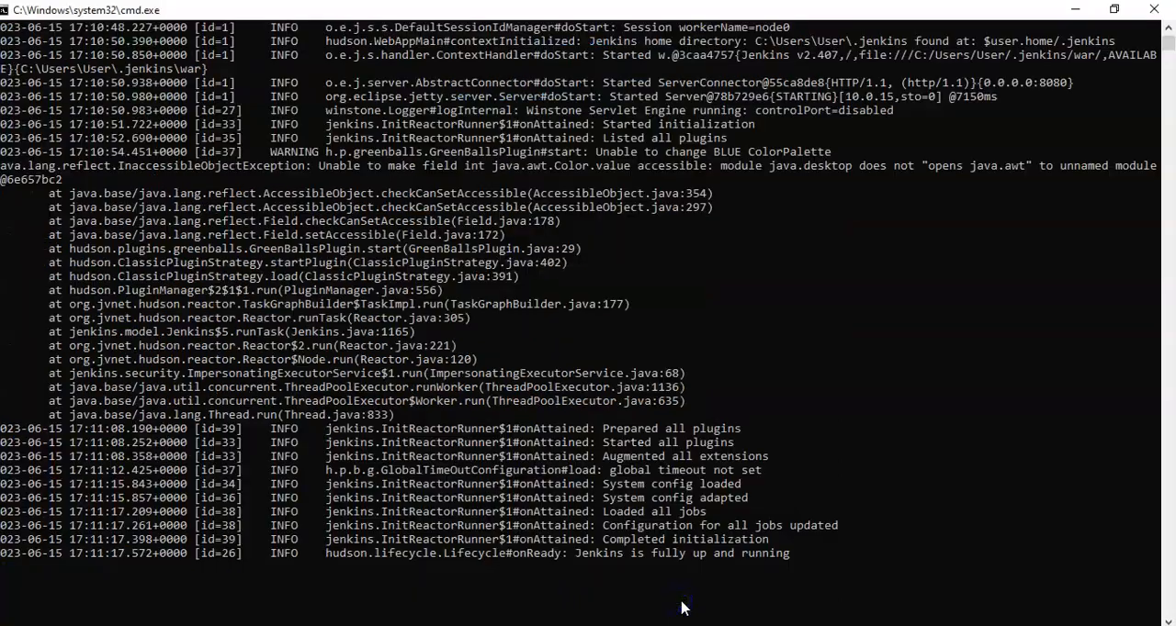
pyautogui.moveTo(795, 553); pyautogui.dragTo(585, 561)
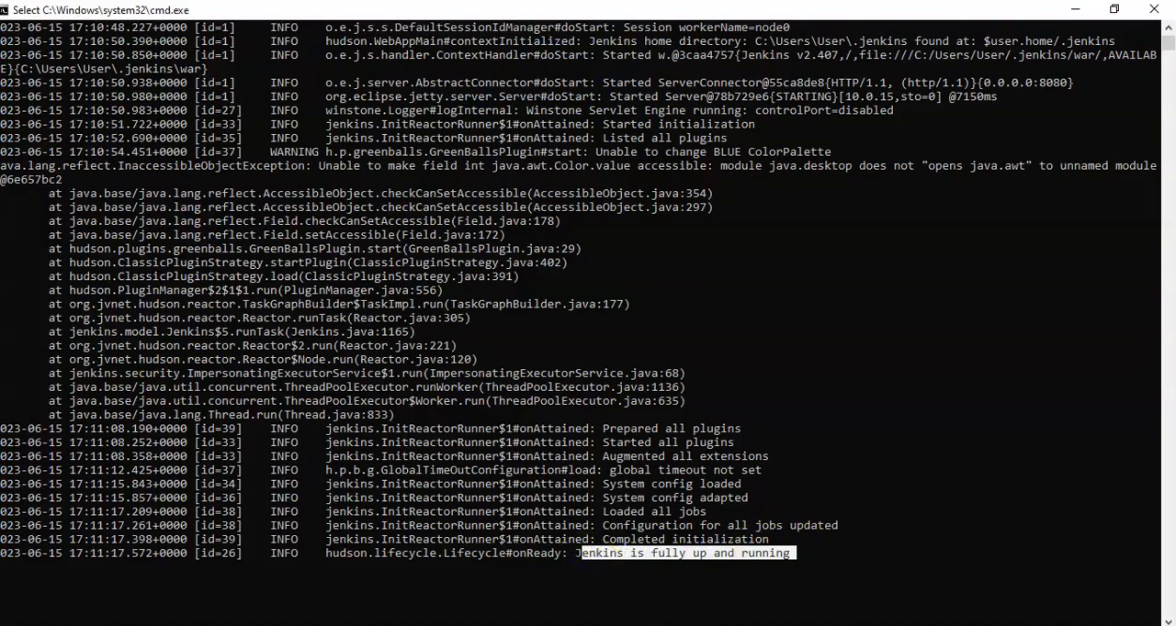
# Step: Switch to Chrome and open the Jenkins dashboard at localhost:8080 in a new tab
pyautogui.click(650, 625)
pyautogui.click(969, 17)
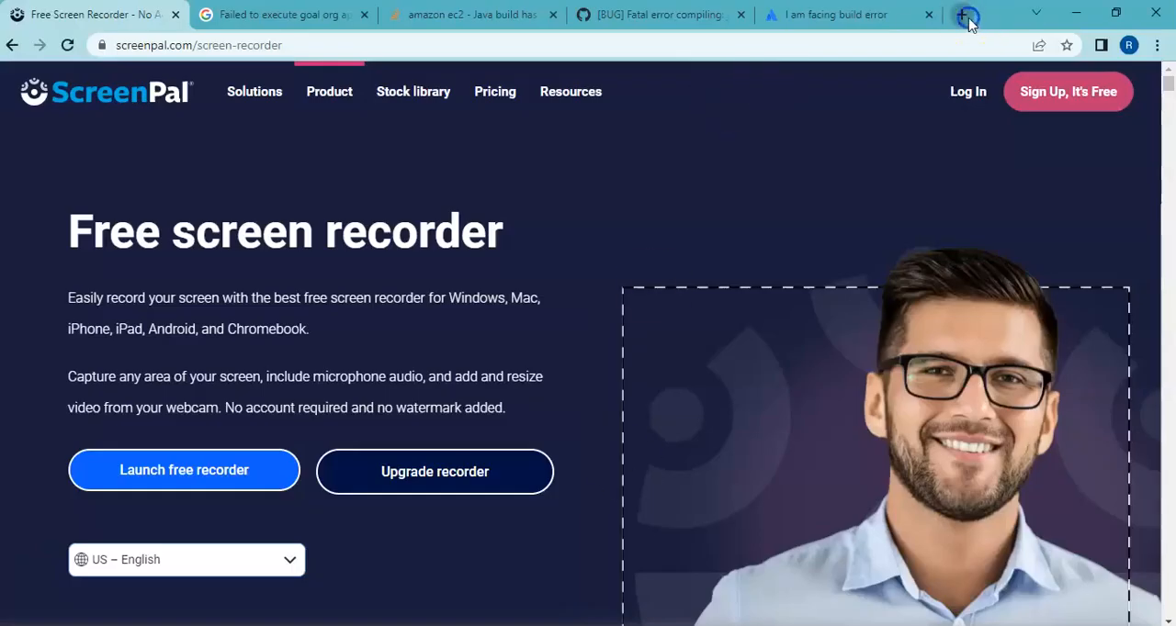
pyautogui.write('lo')
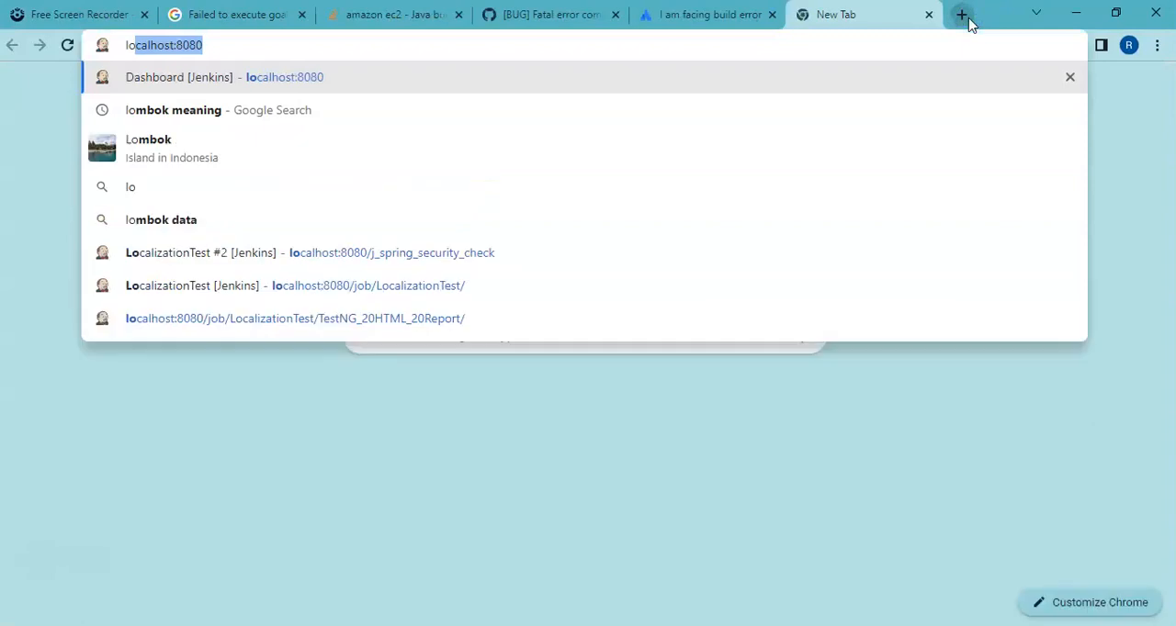
pyautogui.click(564, 80)
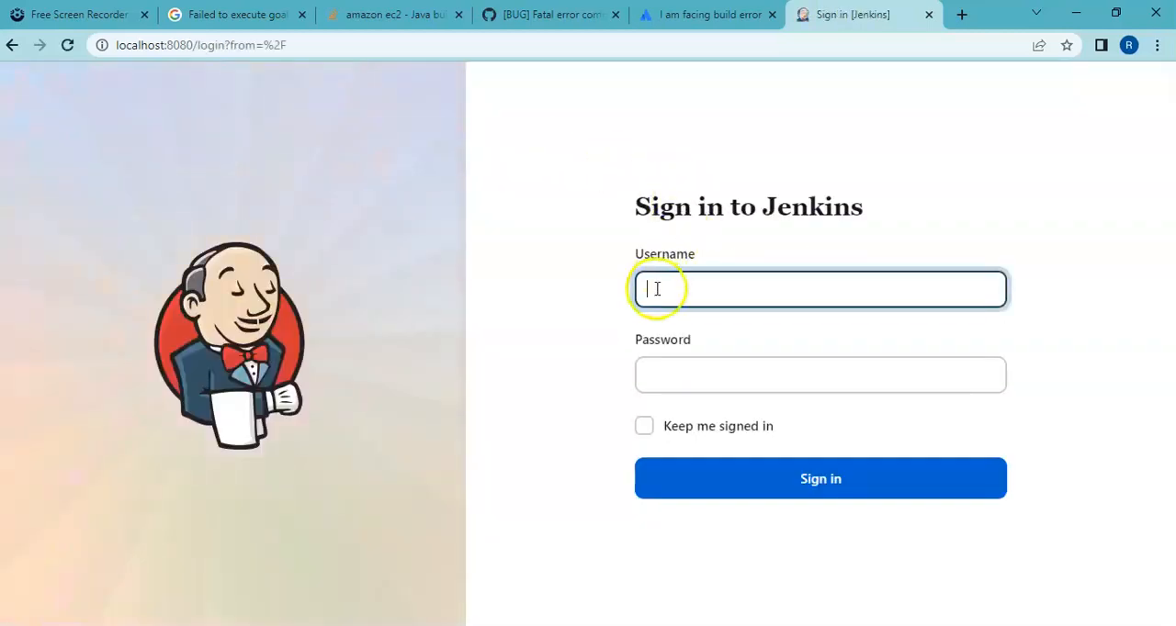
# Step: Sign in to Jenkins with the account's username and password
pyautogui.write('EasyWa')
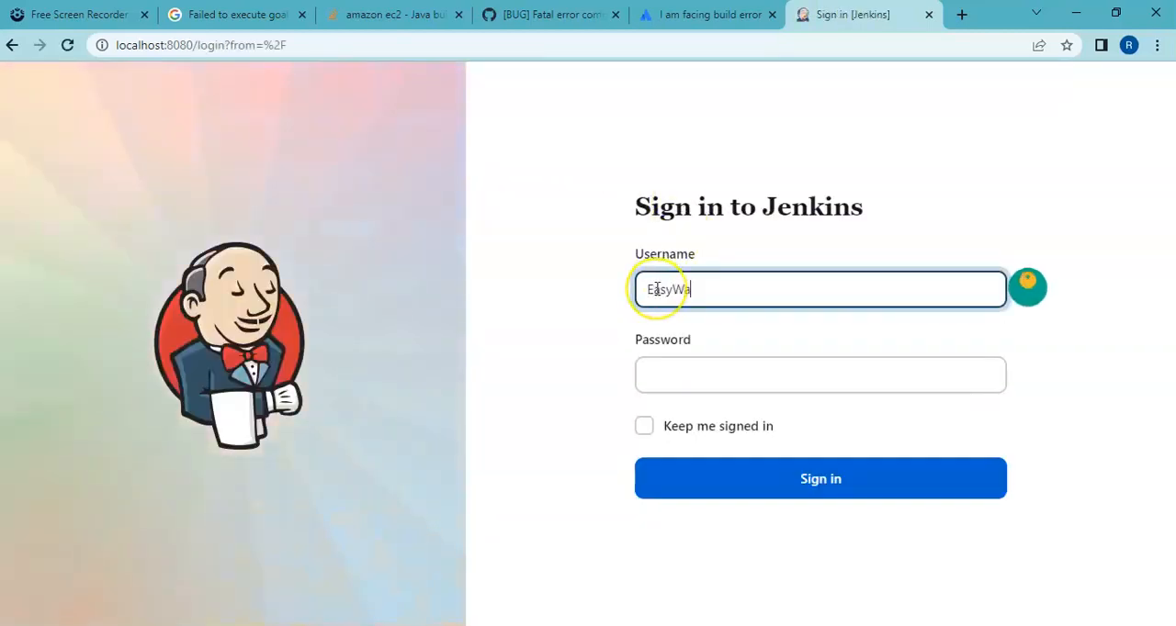
pyautogui.write('y2Automa')
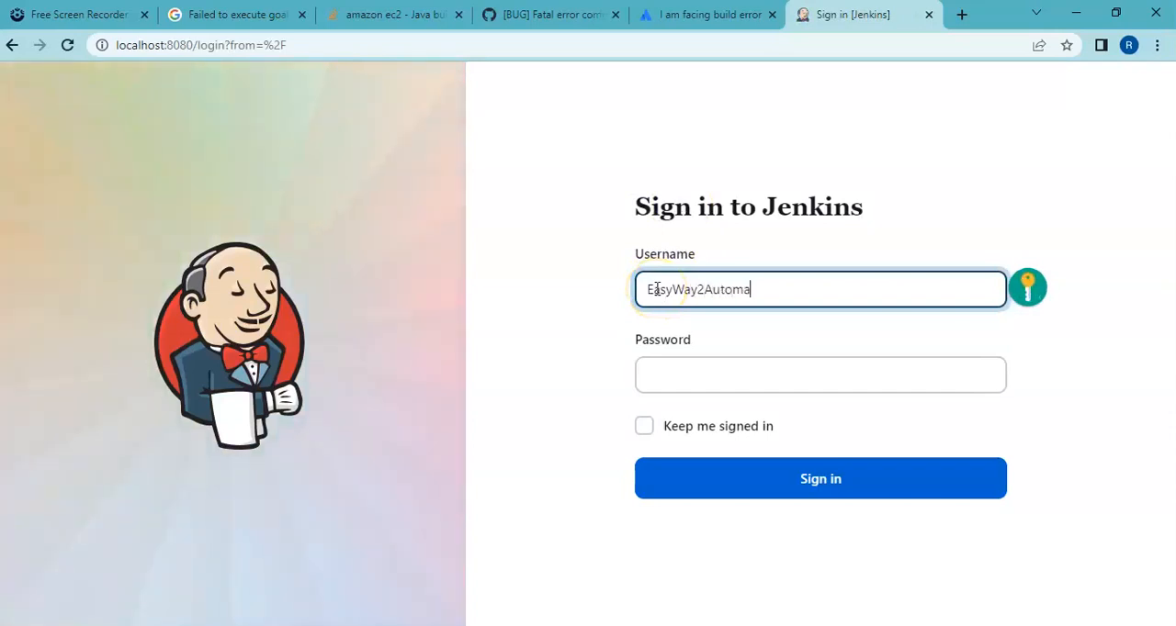
pyautogui.write('tion')
pyautogui.press('Tab')
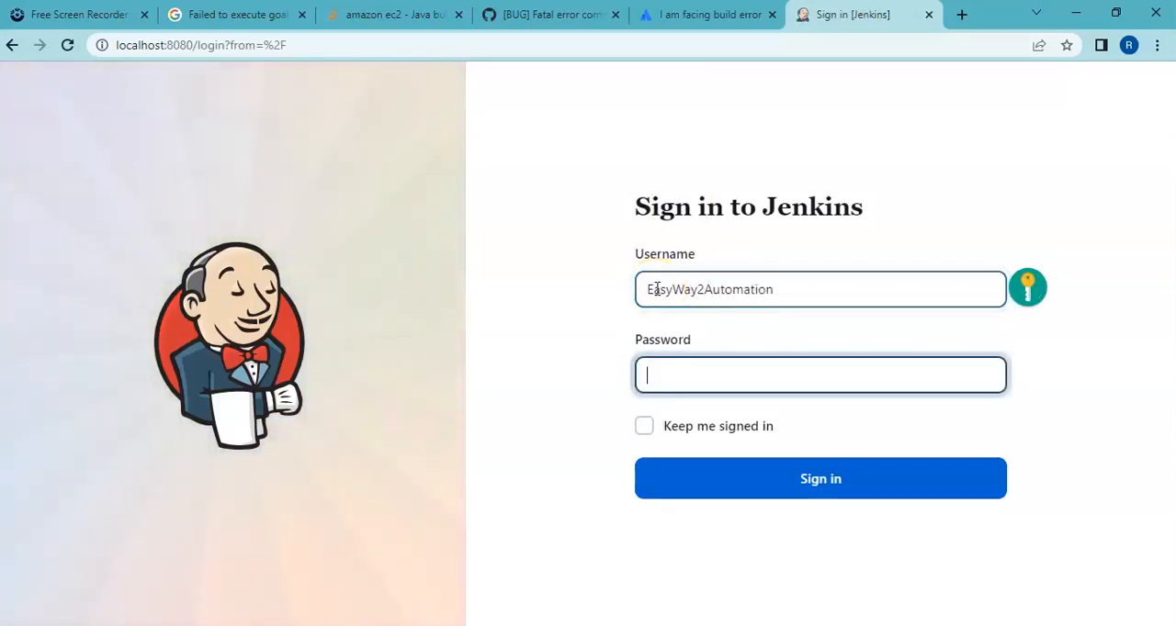
pyautogui.write('••••••••')
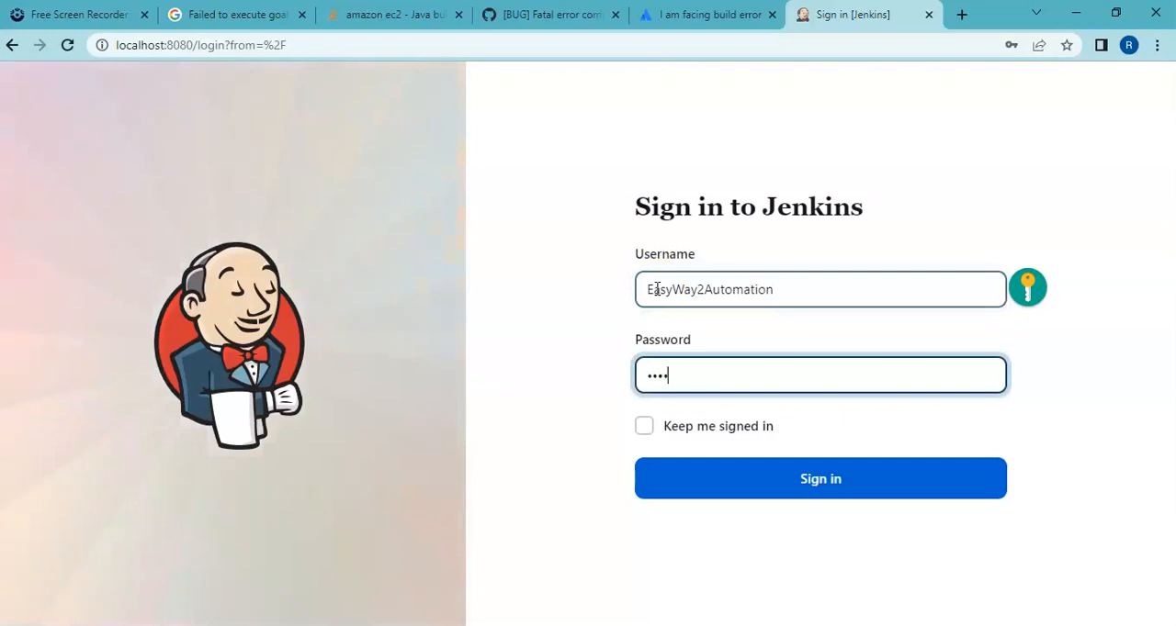
pyautogui.write('•')
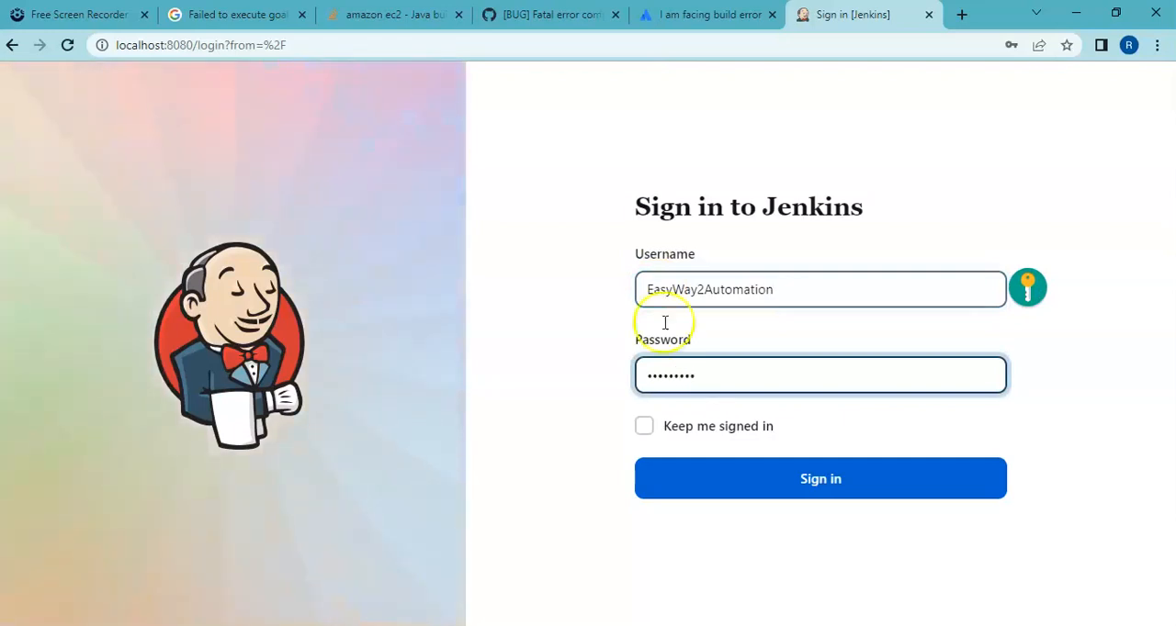
pyautogui.click(753, 481)
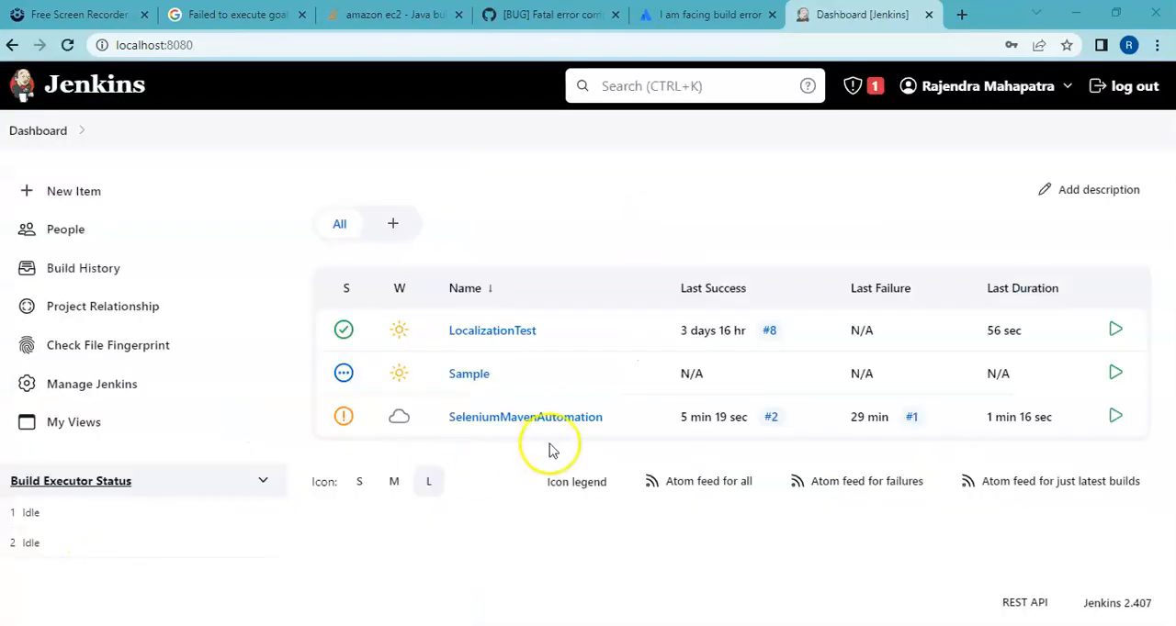
# Step: Run a new build of the SeleniumMavenAutomation project and open the console output of build #7
pyautogui.click(539, 419)
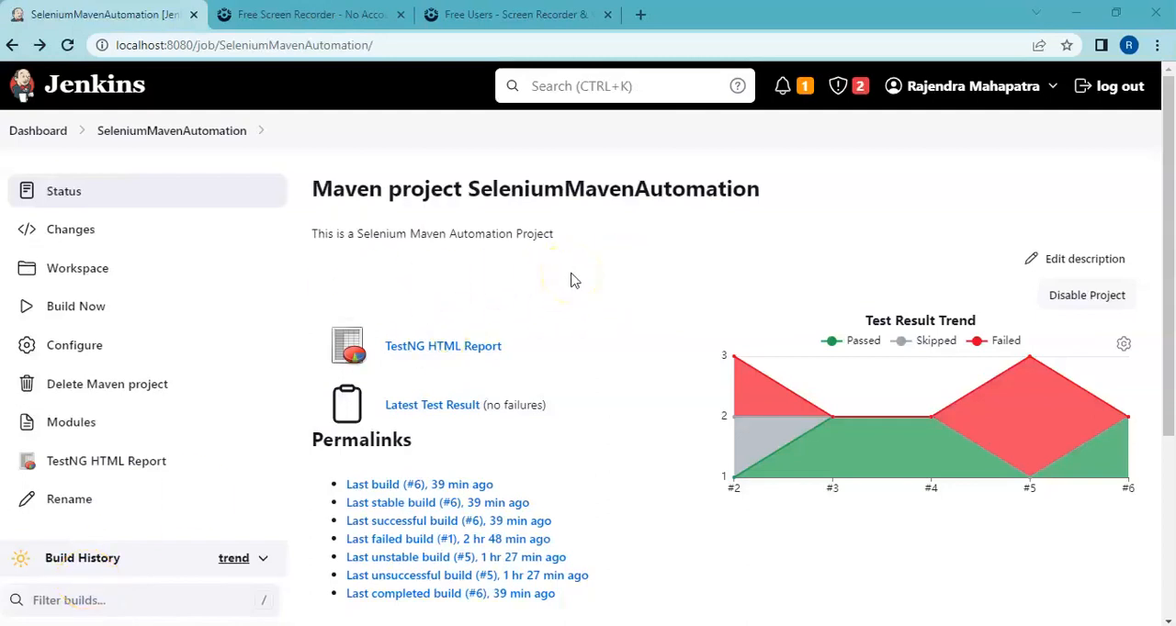
pyautogui.click(94, 312)
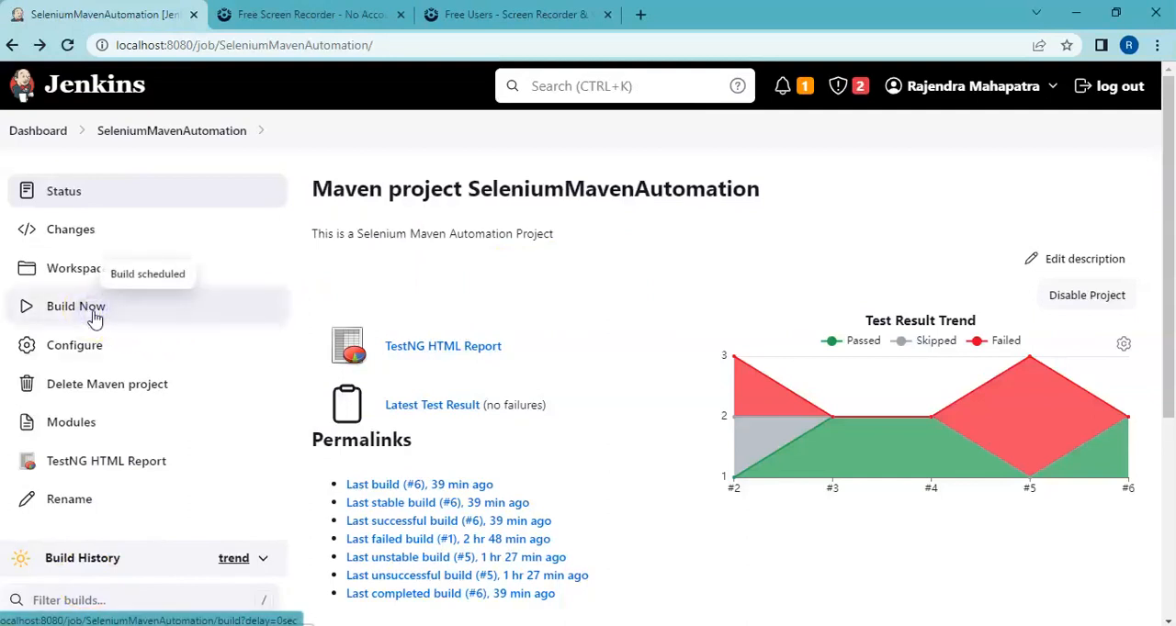
pyautogui.moveTo(1163, 306); pyautogui.dragTo(1165, 452)
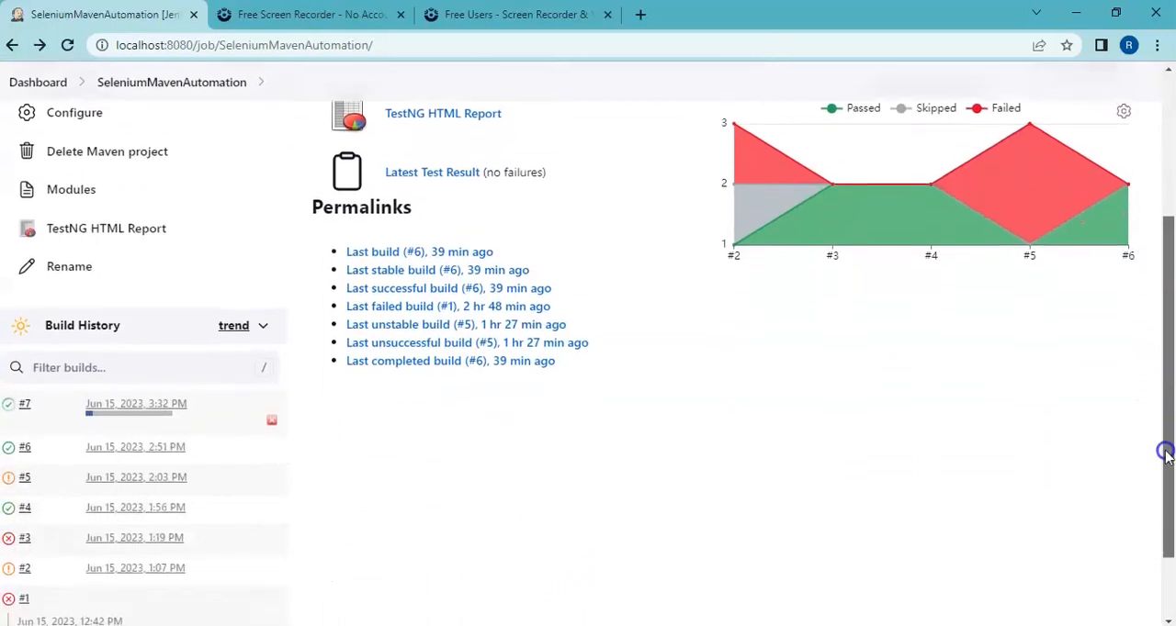
pyautogui.click(25, 402)
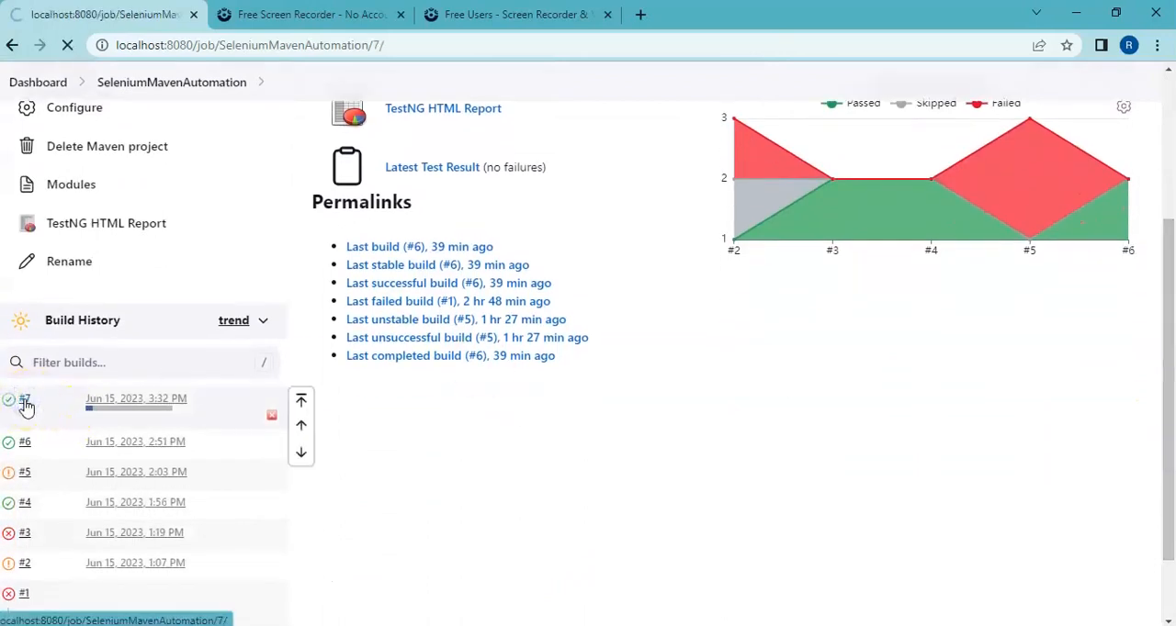
pyautogui.click(90, 265)
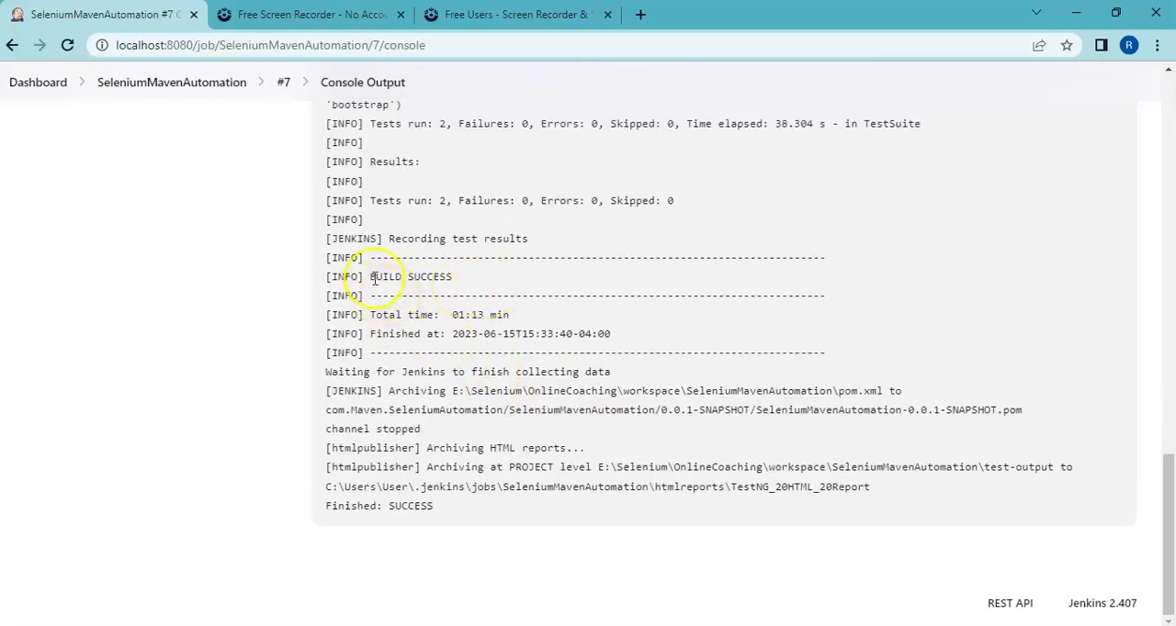
# Step: View the SeleniumMavenAutomation project's TestNG HTML Report and the CSP option in the Notepad notes, ending on the project page in Chrome
pyautogui.click(195, 84)
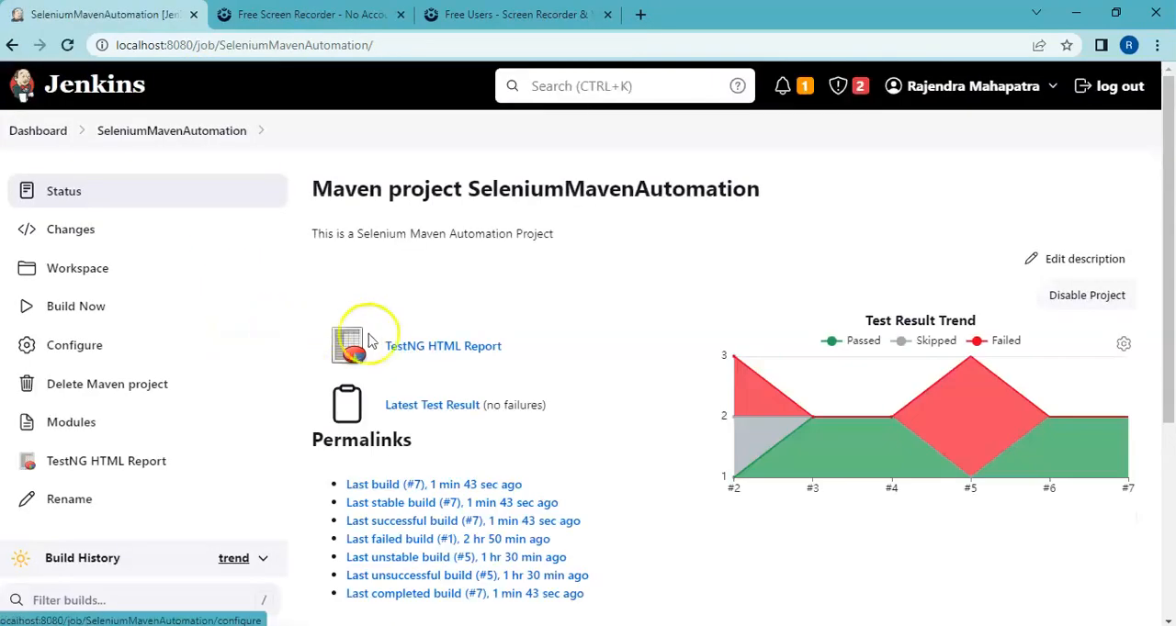
pyautogui.click(450, 349)
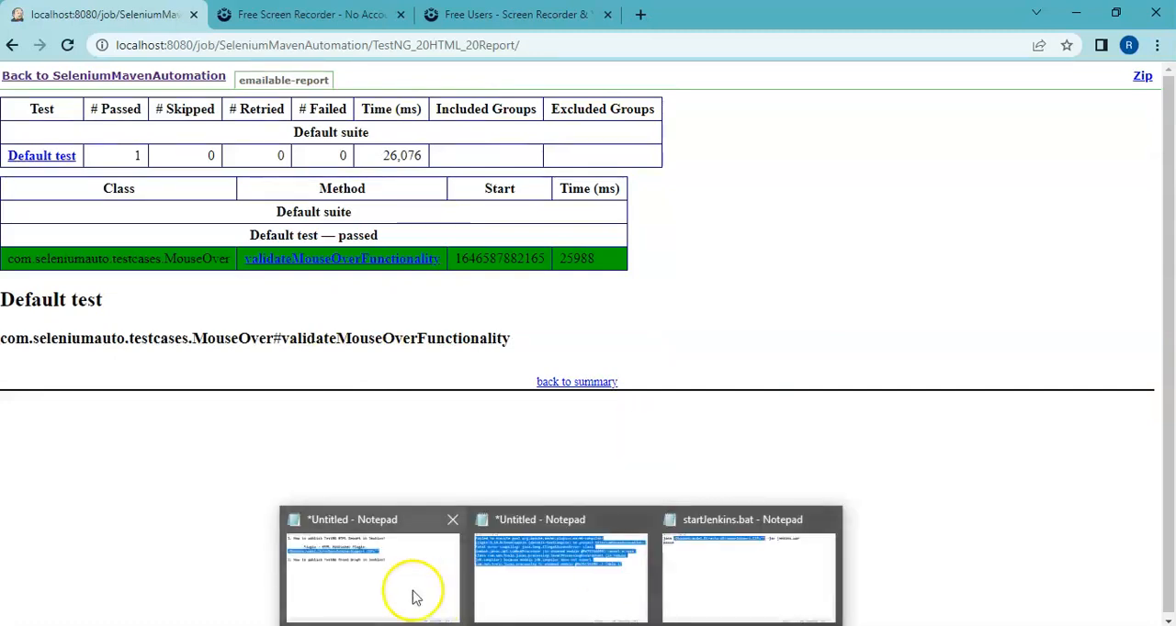
pyautogui.click(413, 597)
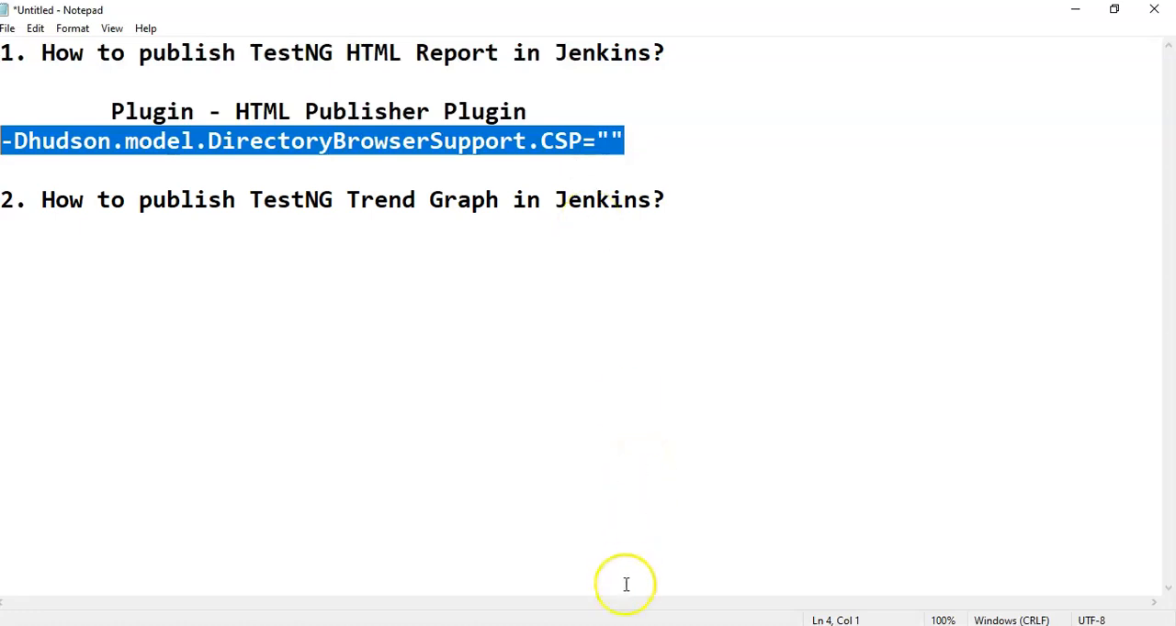
pyautogui.moveTo(643, 625)
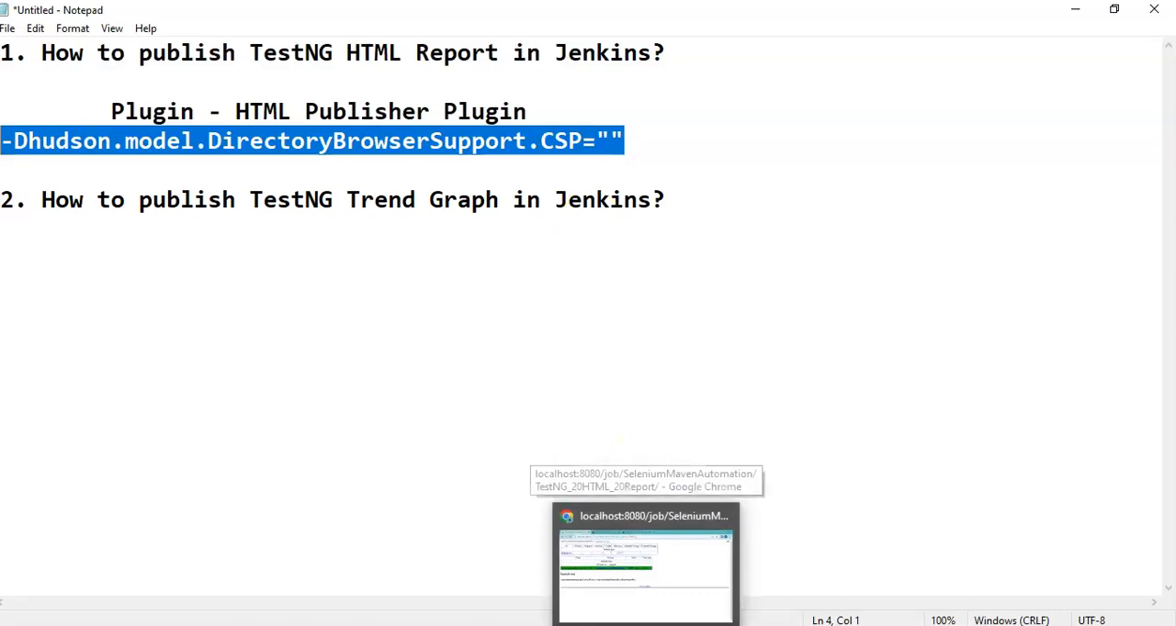
pyautogui.click(632, 603)
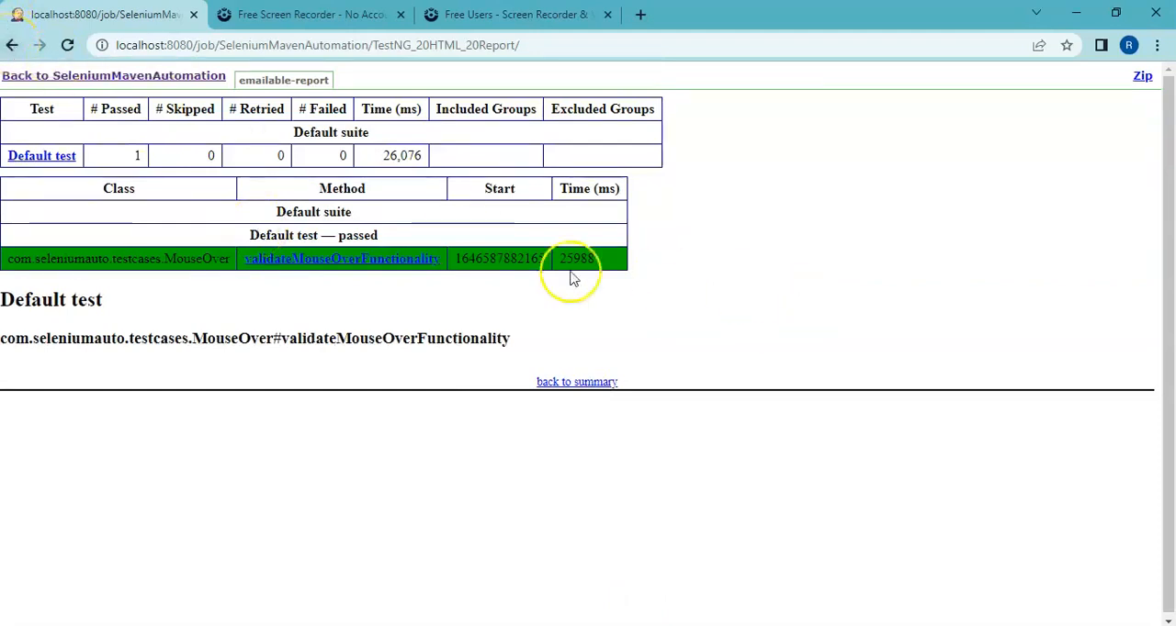
pyautogui.click(13, 46)
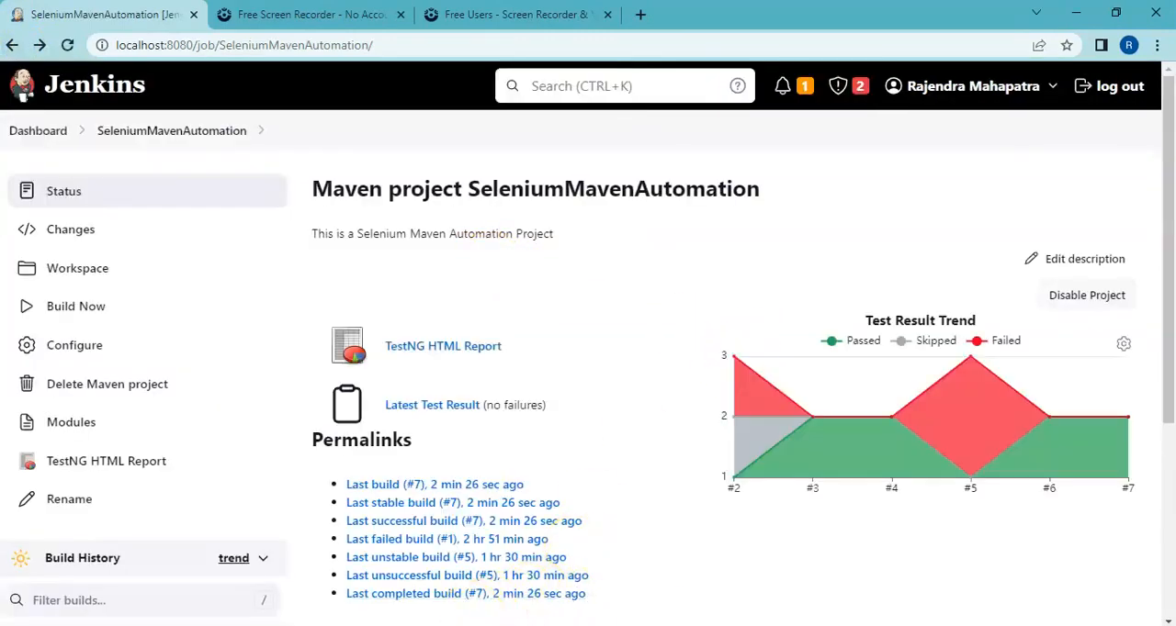
# Step: Switch to the Notepad notes and start a new line below "2. How to publish TestNG Trend Graph in Jenkins?"
pyautogui.click(404, 583)
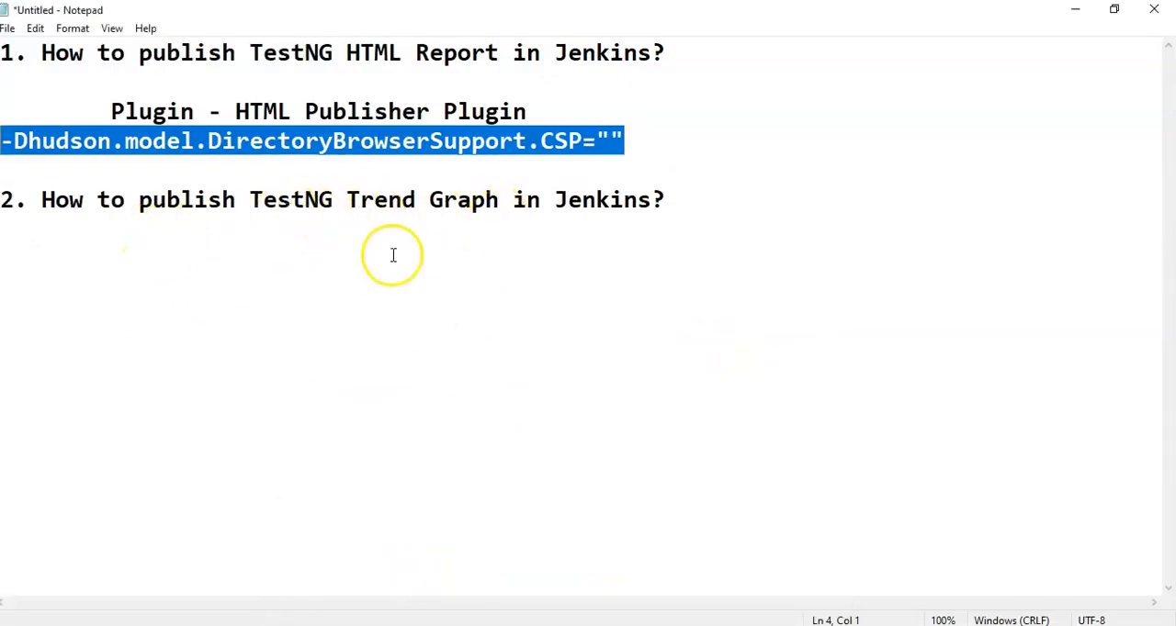
pyautogui.click(682, 203)
pyautogui.press('Return')
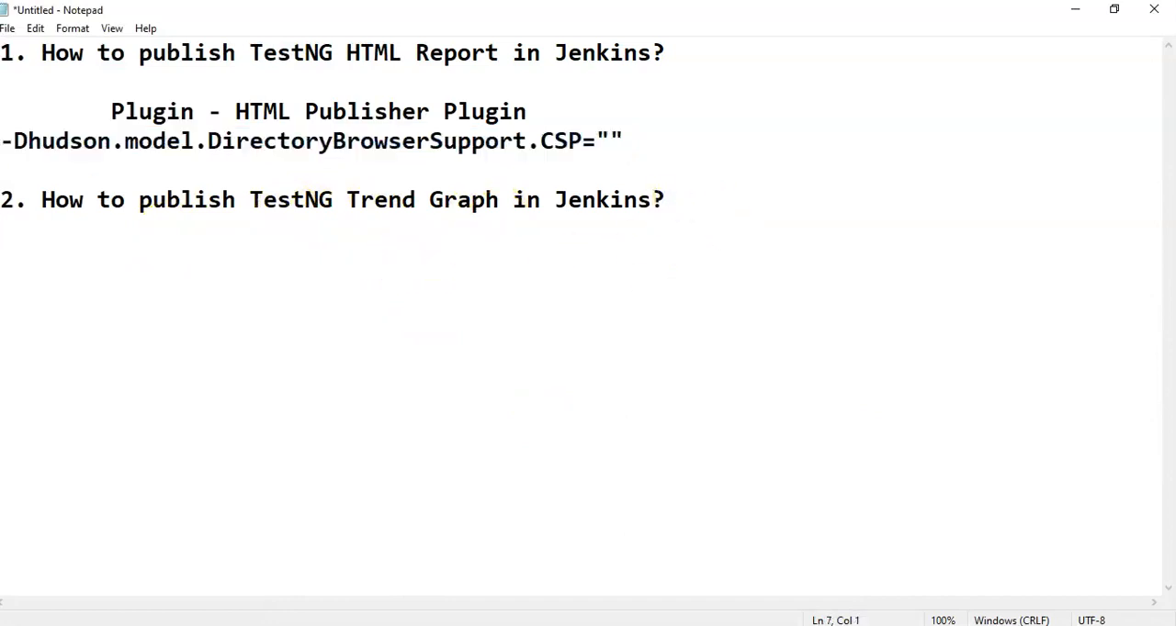
# Step: Switch to Chrome and open the Jenkins plugin management page from the dashboard
pyautogui.click(648, 624)
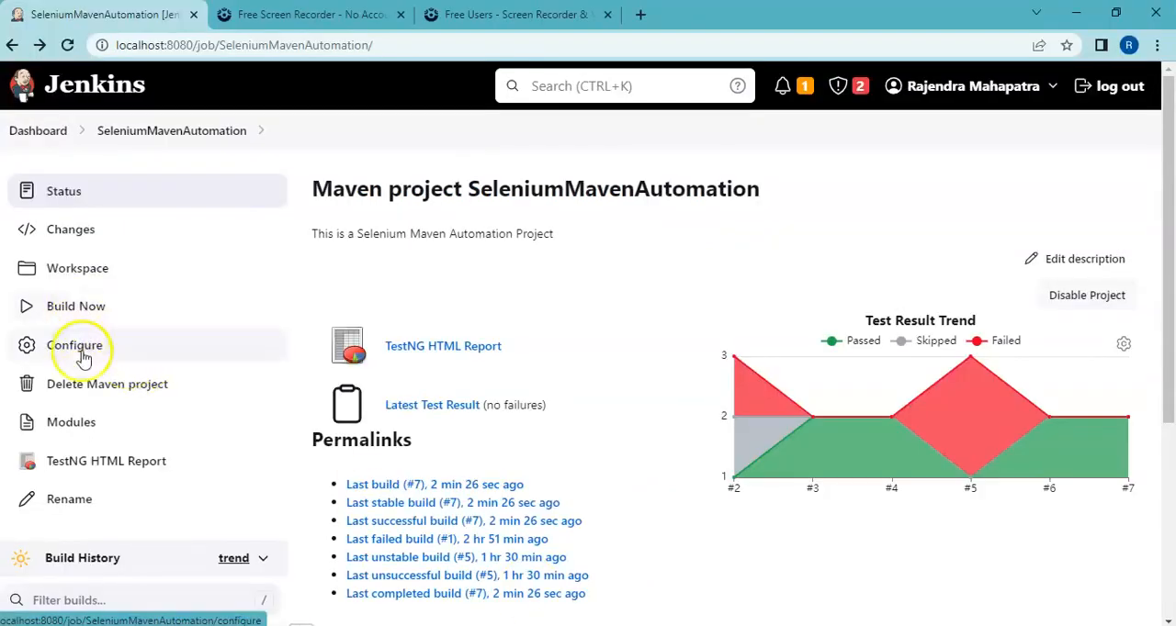
pyautogui.click(39, 136)
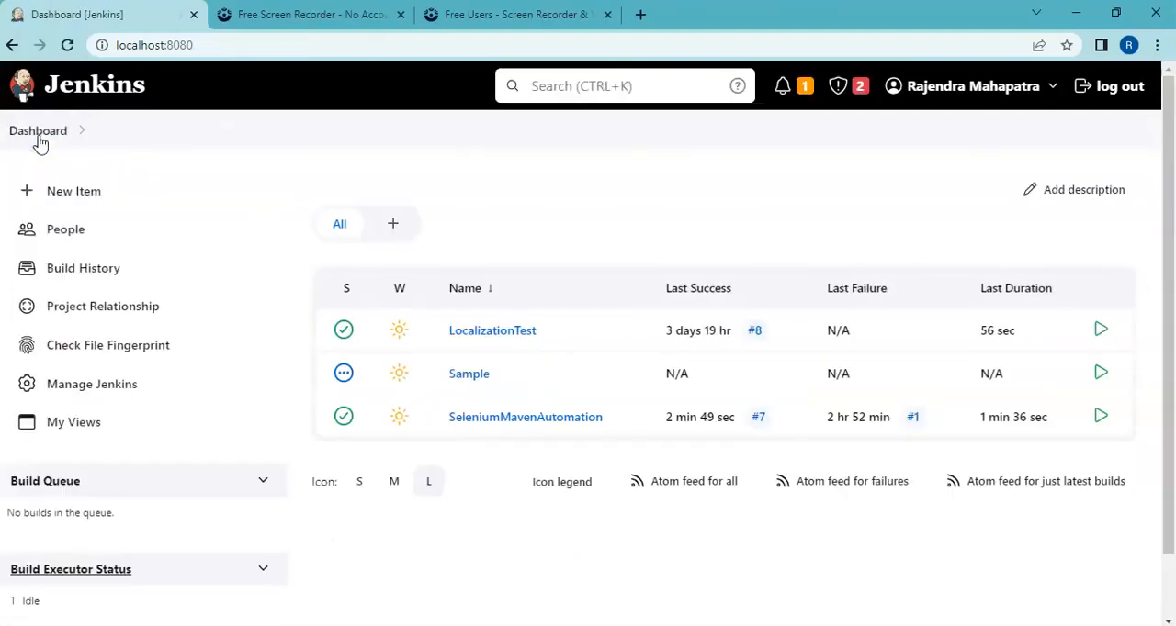
pyautogui.click(85, 392)
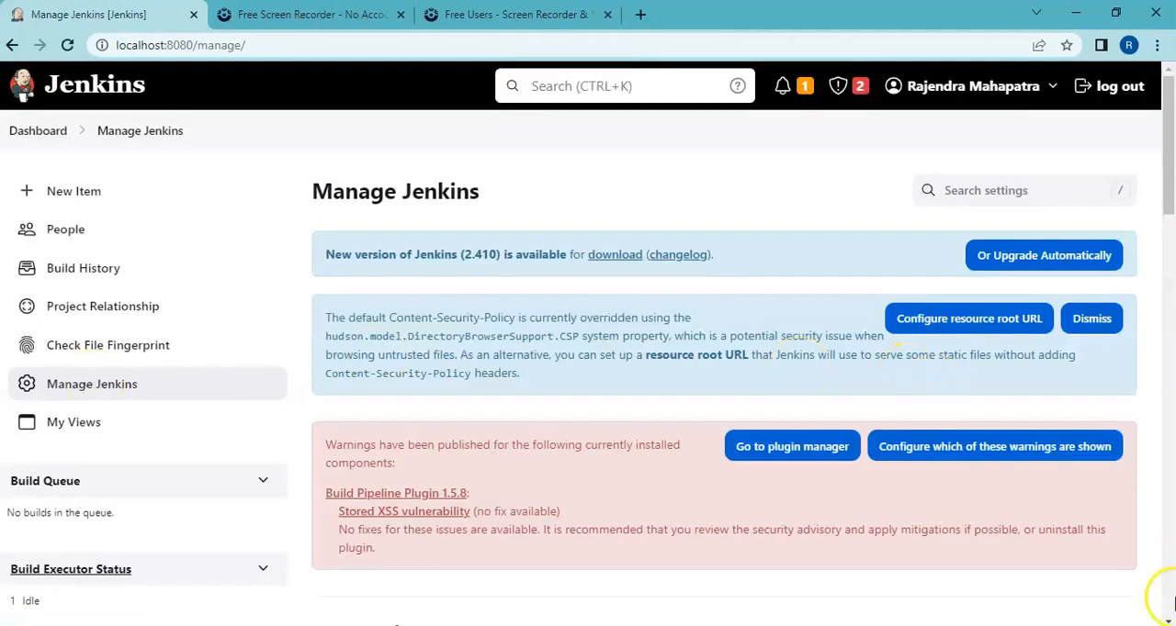
pyautogui.scroll(-2, 1168, 615)
pyautogui.scroll(-1, 1168, 616)
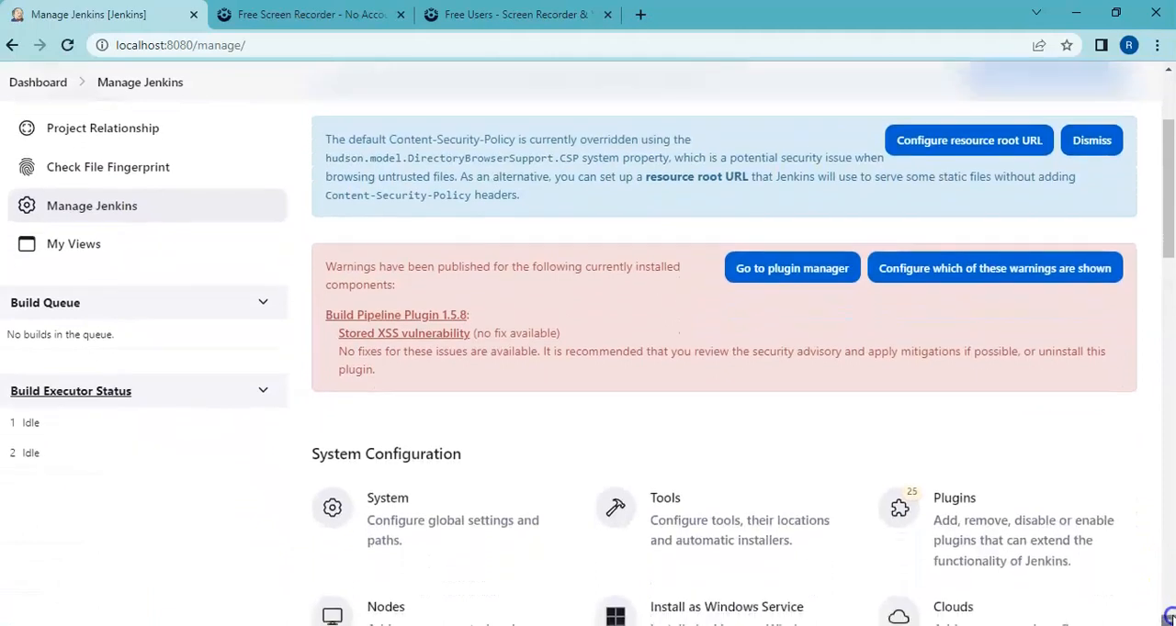
pyautogui.click(1021, 533)
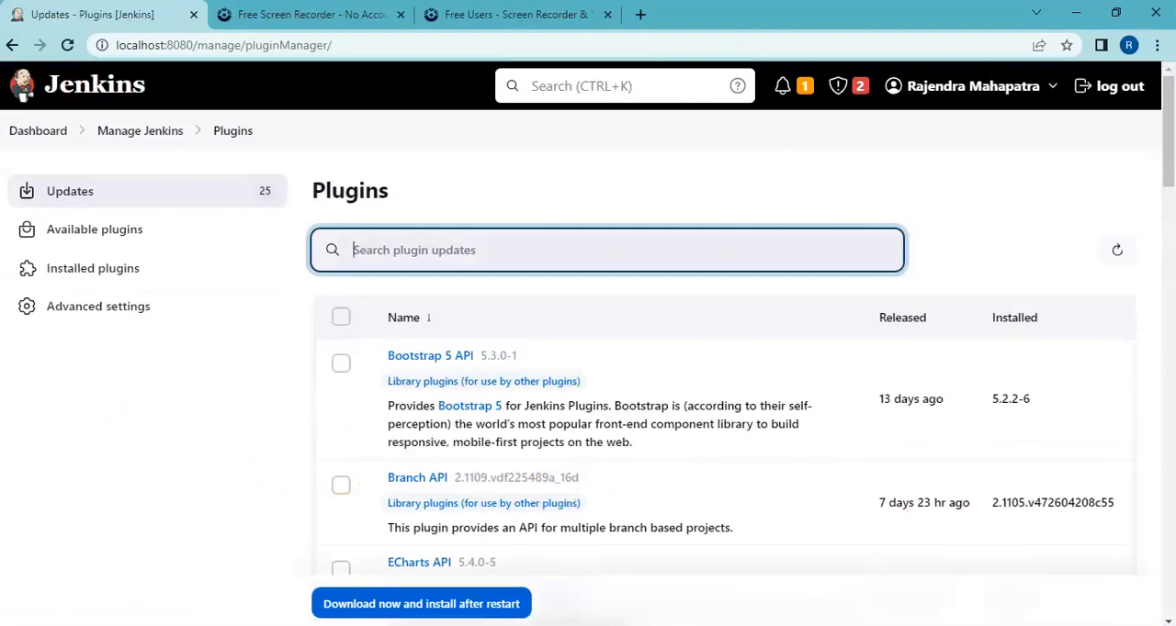
# Step: Search the installed Jenkins plugins for "Test"
pyautogui.click(81, 283)
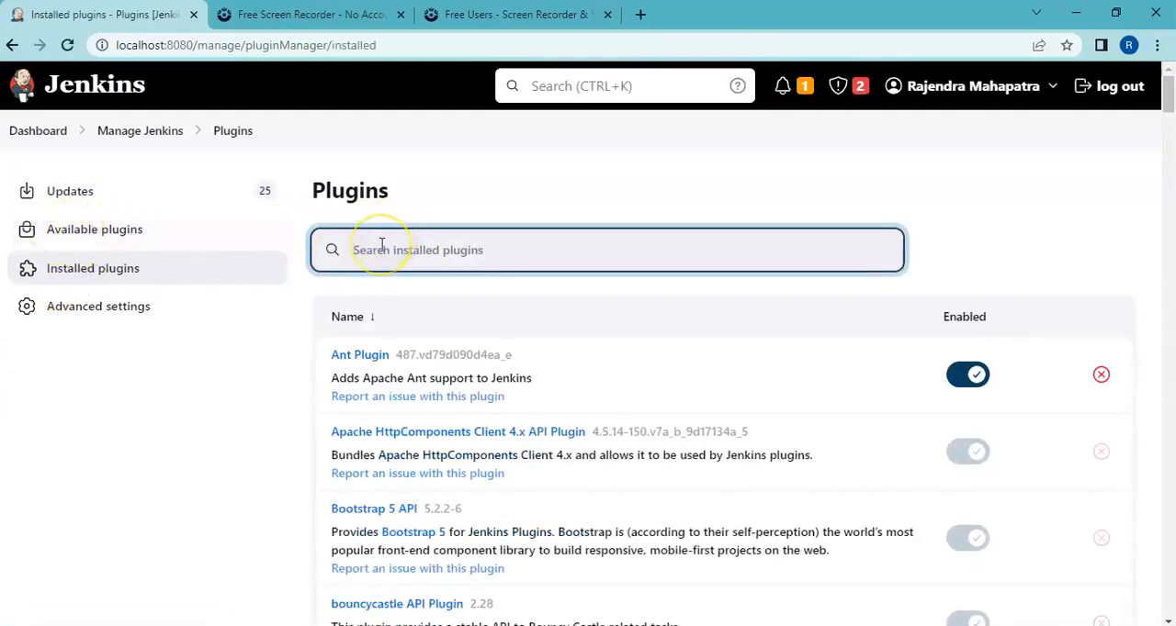
pyautogui.write('Test')
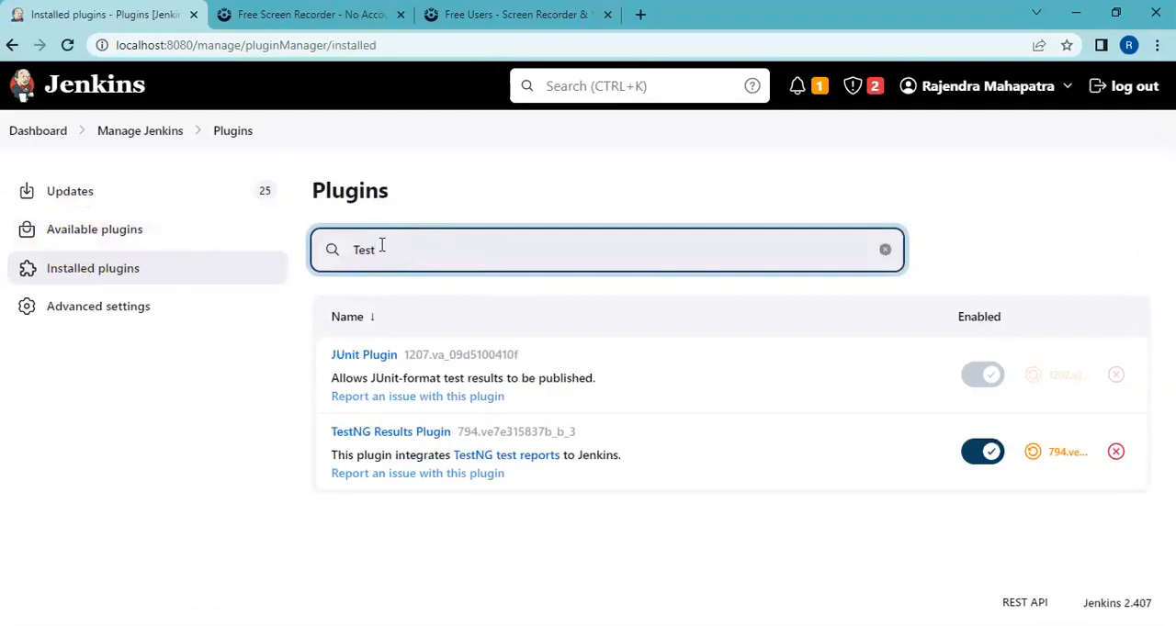
pyautogui.write('g')
pyautogui.press('BackSpace')
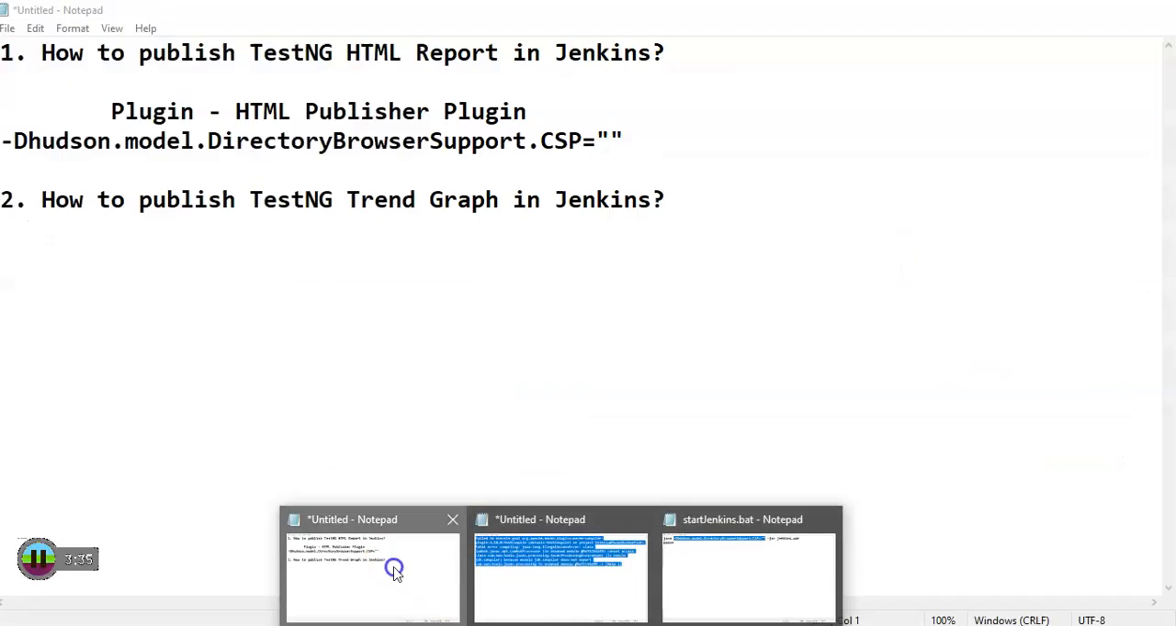
# Step: Switch to the Notepad notes and add an indented line "Plugin - Testg Results Plugin" below the TestNG Trend Graph question
pyautogui.click(390, 569)
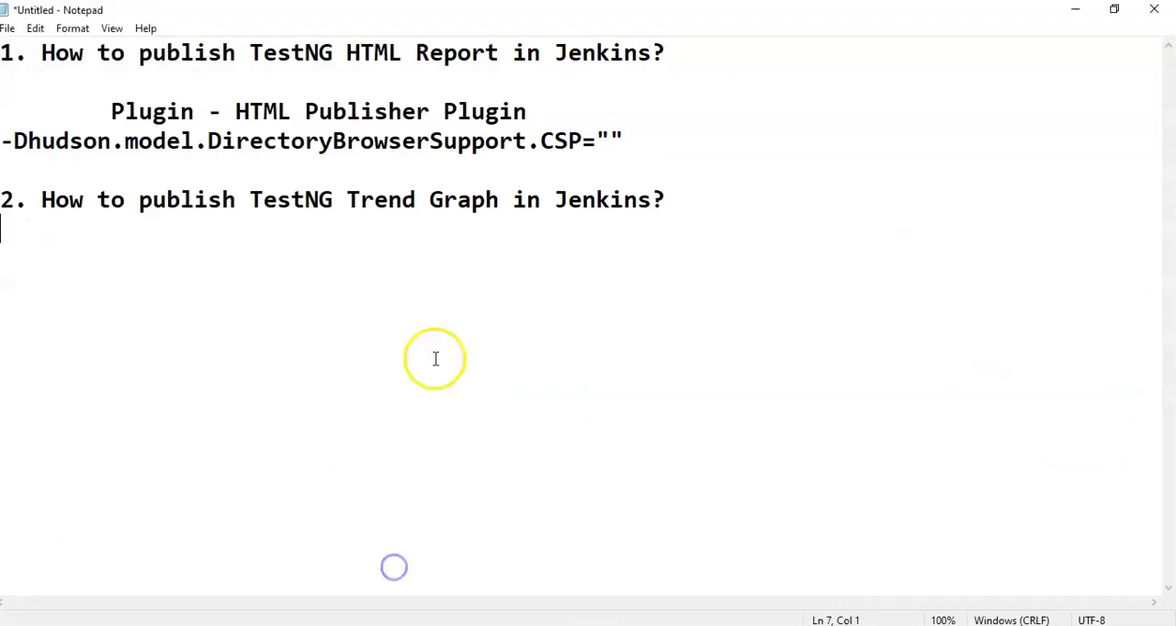
pyautogui.click(688, 202)
pyautogui.press('Return')
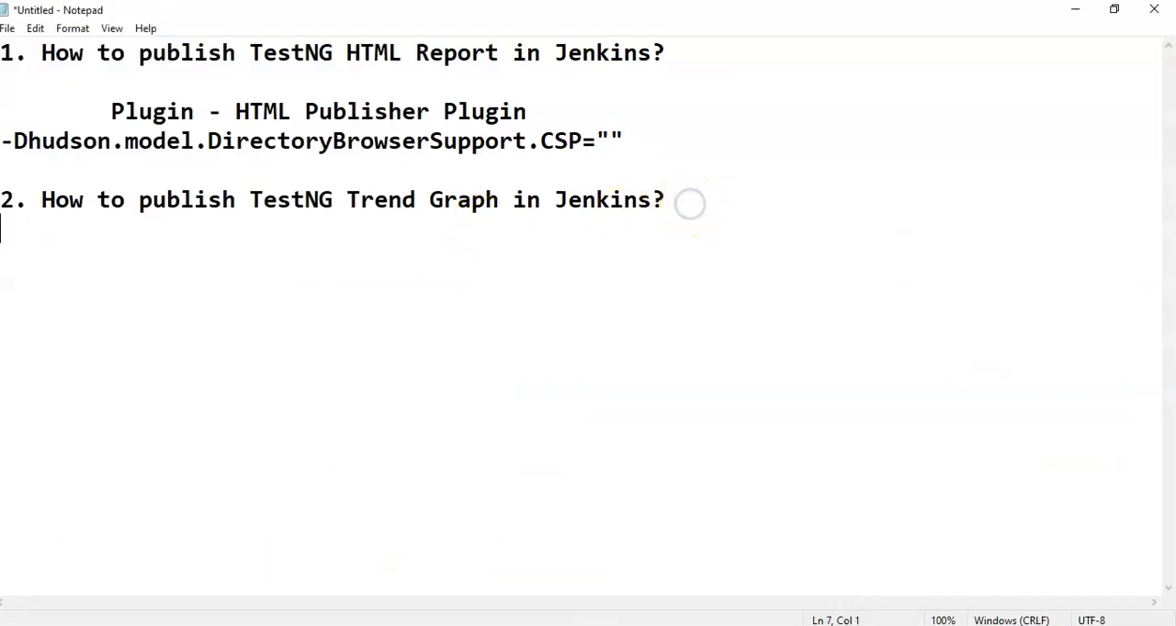
pyautogui.write('P')
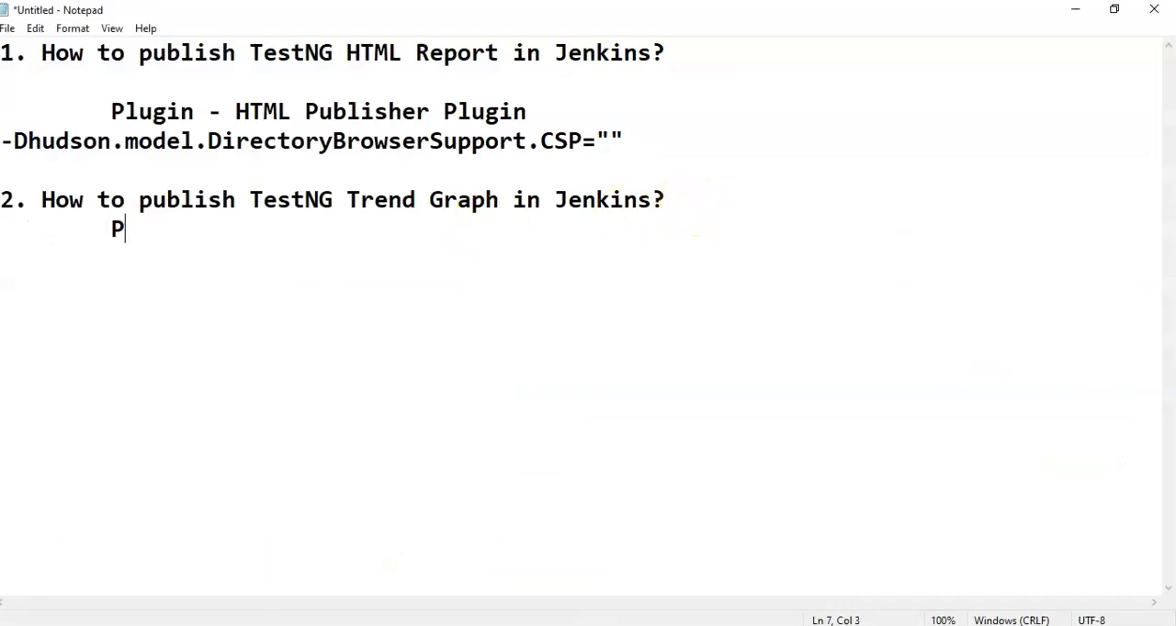
pyautogui.write('lugin - Testg ')
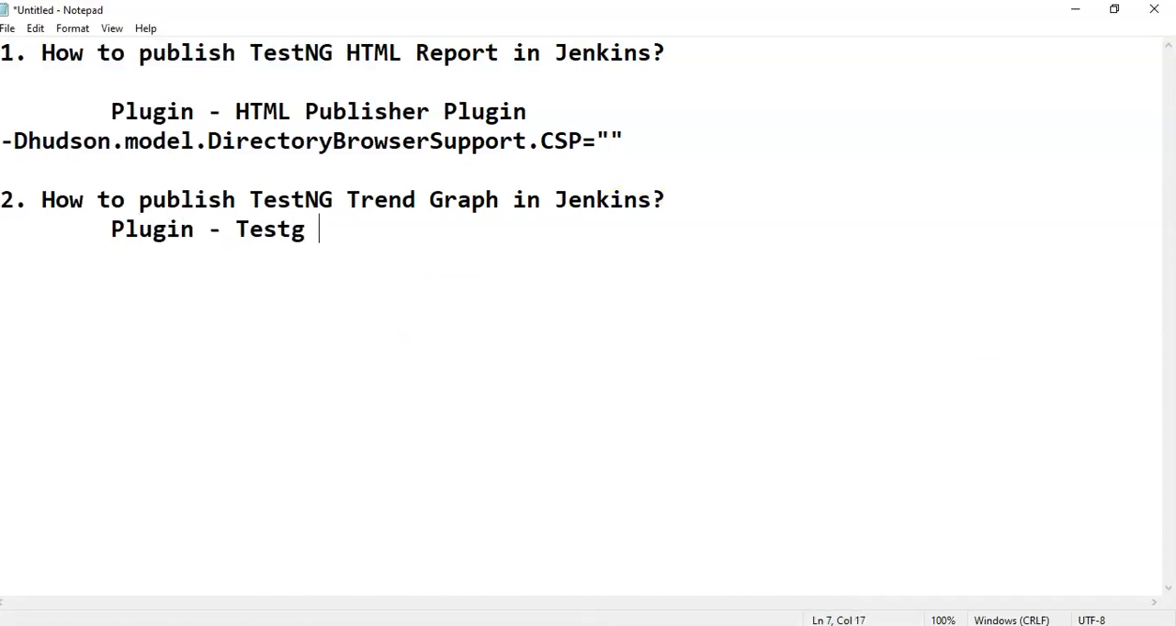
pyautogui.write('Results Plugin')
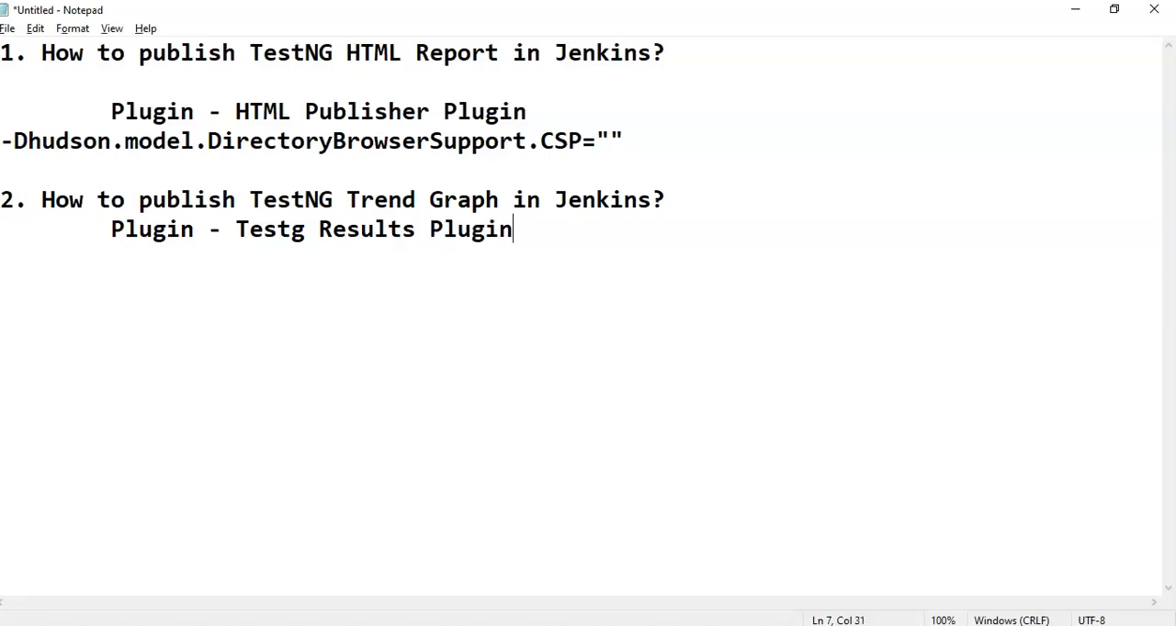
# Step: Switch to Chrome and open the configuration of the SeleniumMavenAutomation project from the dashboard
pyautogui.hotkey('alt', 'Tab')
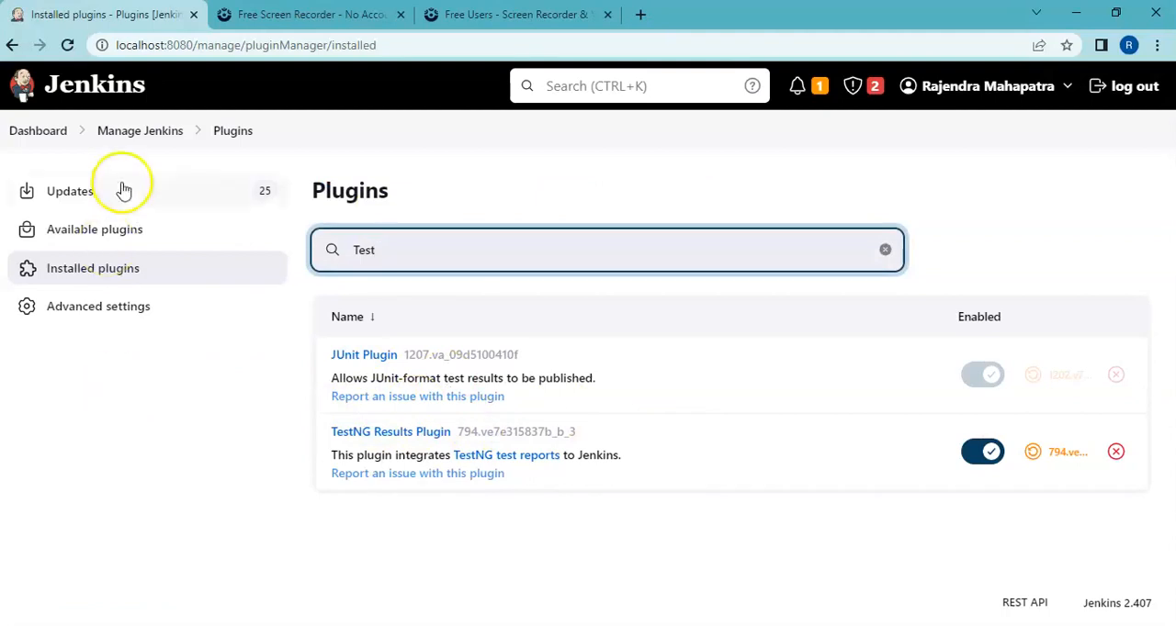
pyautogui.click(28, 135)
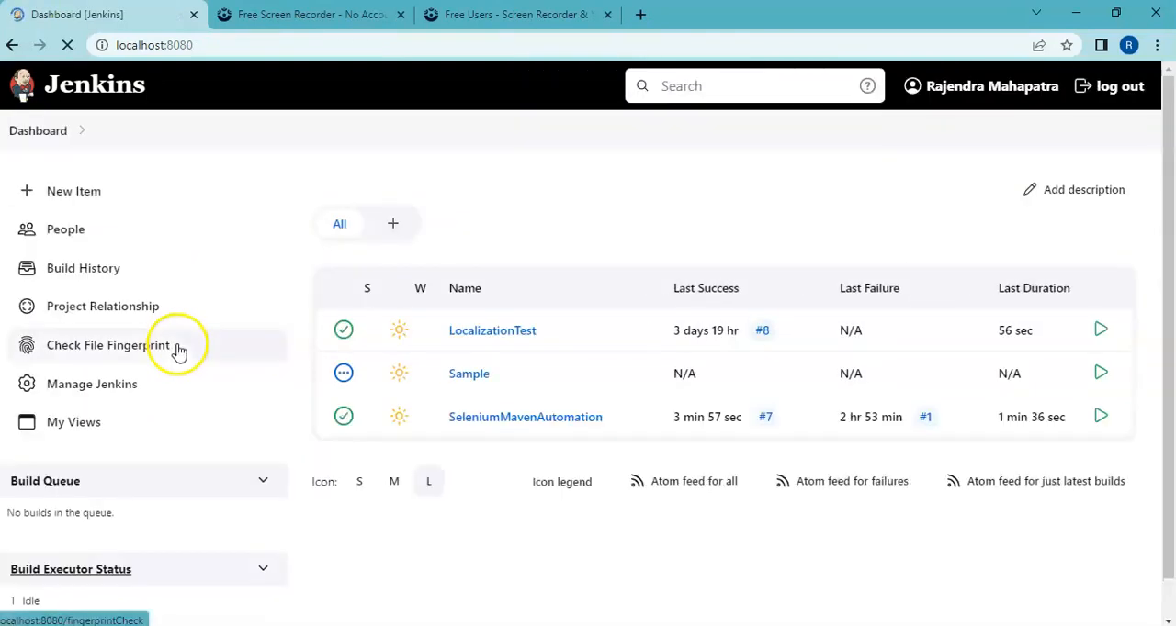
pyautogui.click(513, 425)
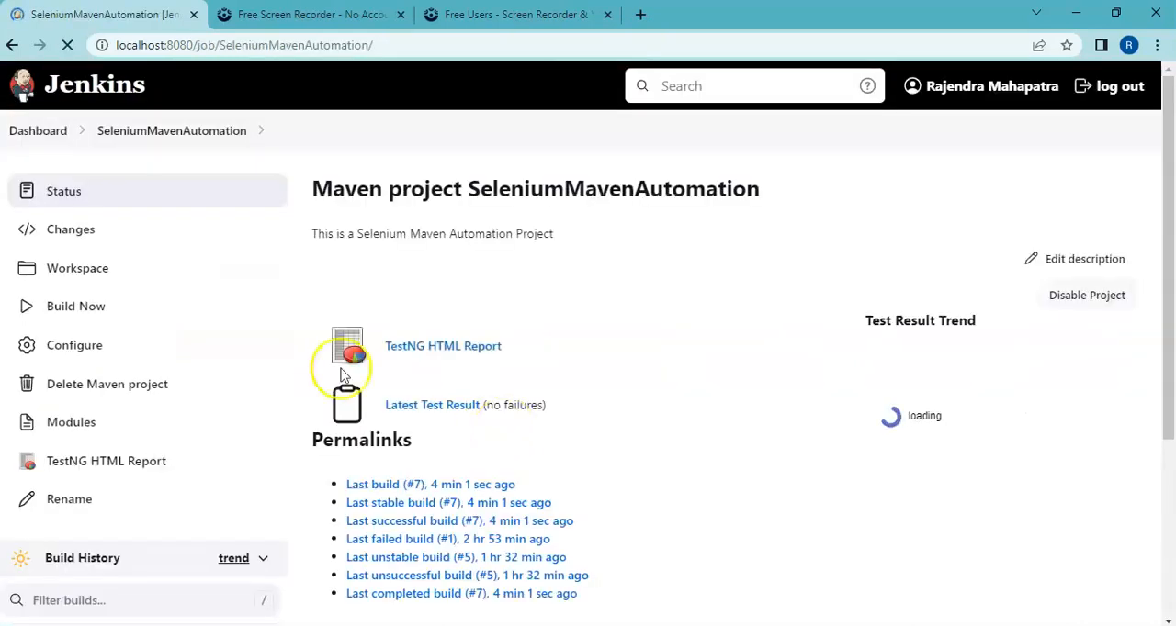
pyautogui.click(93, 347)
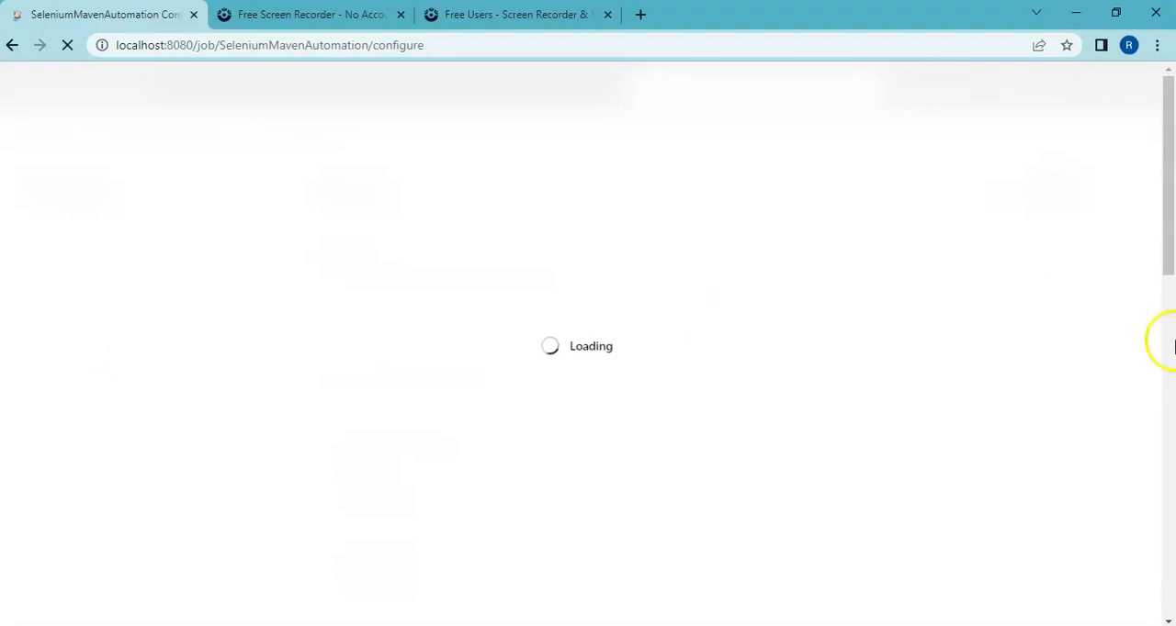
# Step: Add a Publish TestNG Results post-build action below the HTML reports action, with **/testng-results.xml as the TestNG XML report pattern
pyautogui.moveTo(1170, 263)
pyautogui.mouseDown()
pyautogui.moveTo(1169, 606)
pyautogui.moveTo(1165, 256)
pyautogui.mouseUp()
pyautogui.click(127, 568)
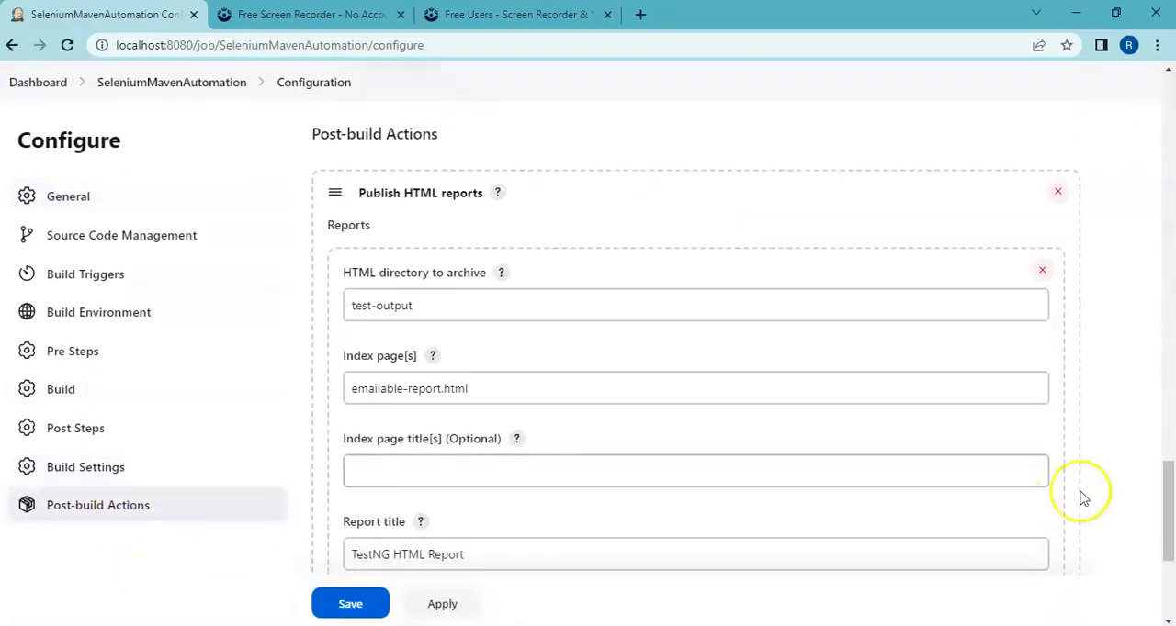
pyautogui.moveTo(1168, 492); pyautogui.dragTo(1169, 574)
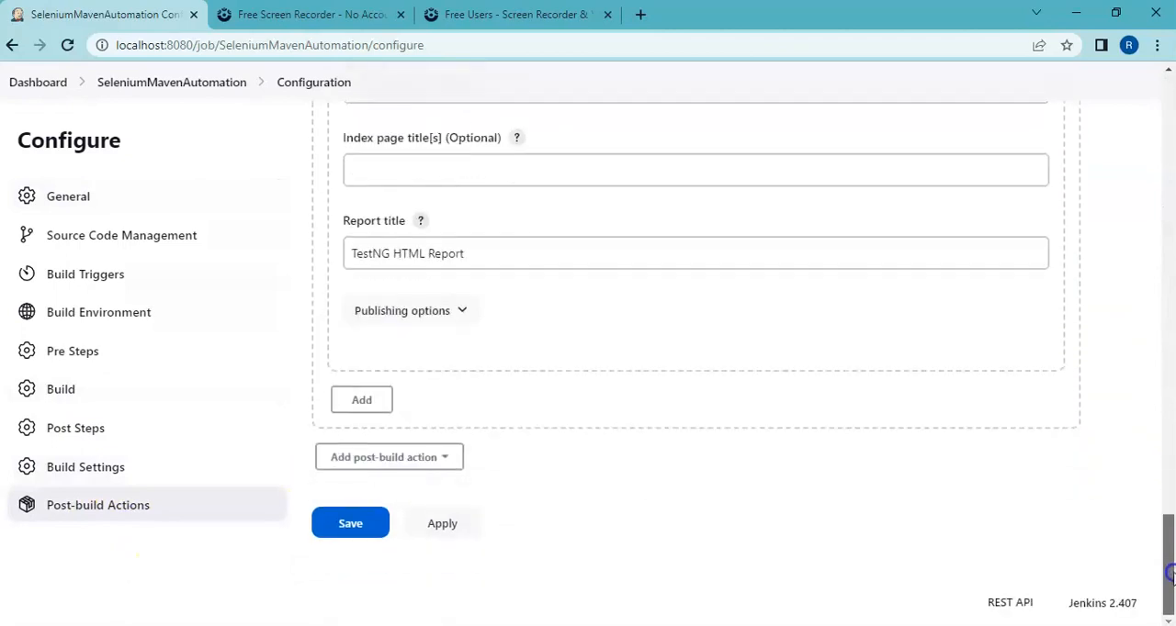
pyautogui.click(441, 458)
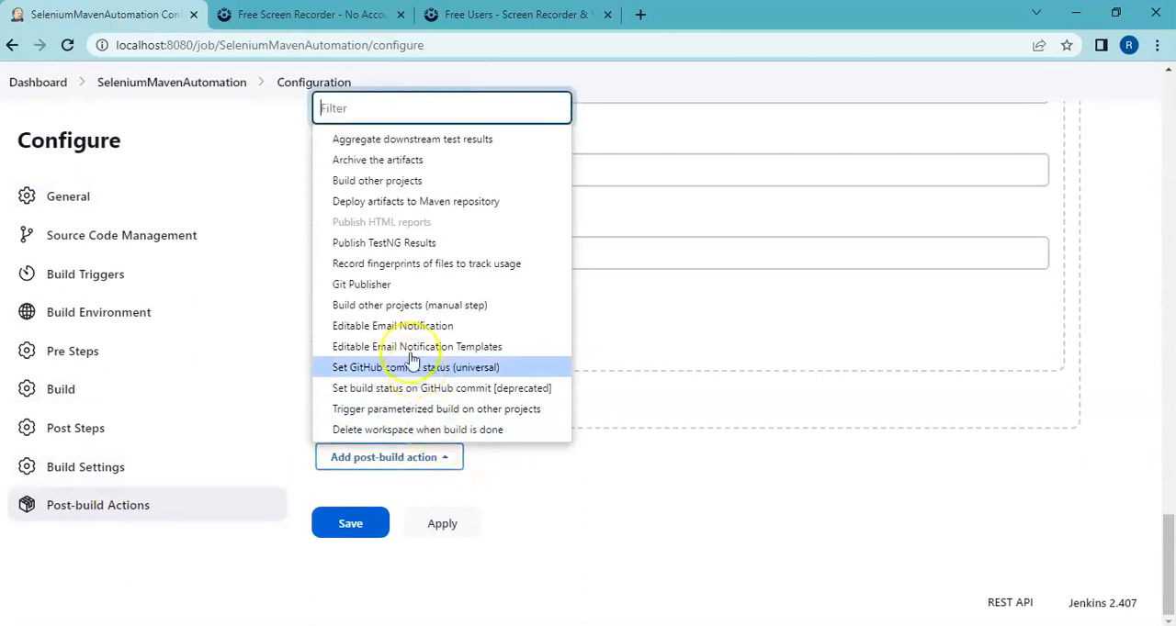
pyautogui.click(405, 258)
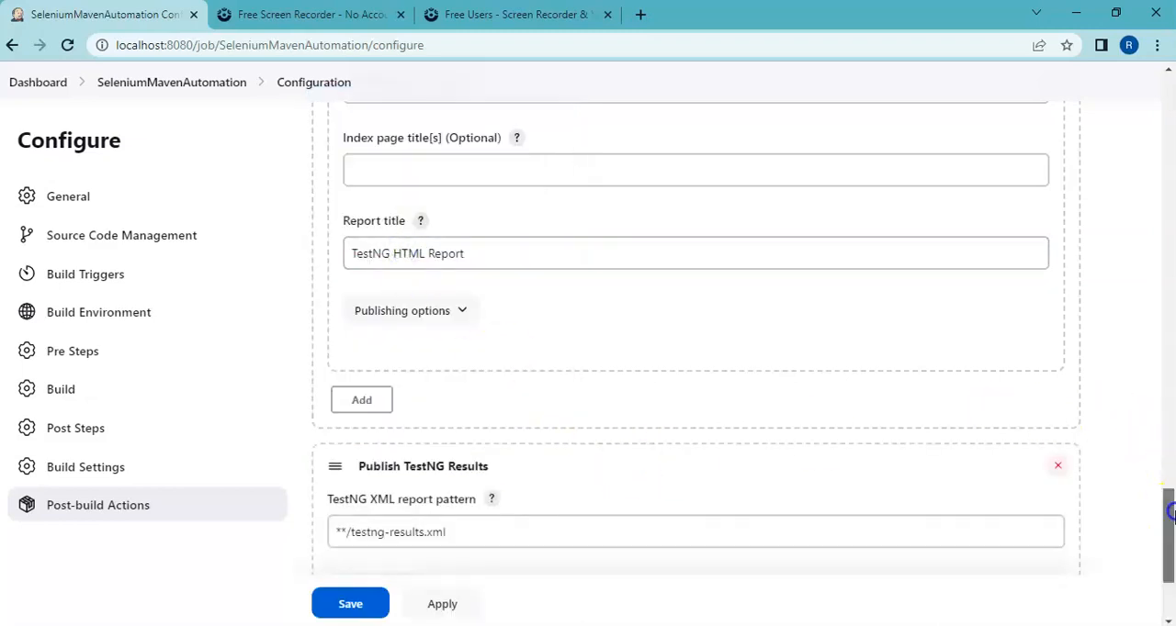
pyautogui.moveTo(1168, 517); pyautogui.dragTo(1168, 549)
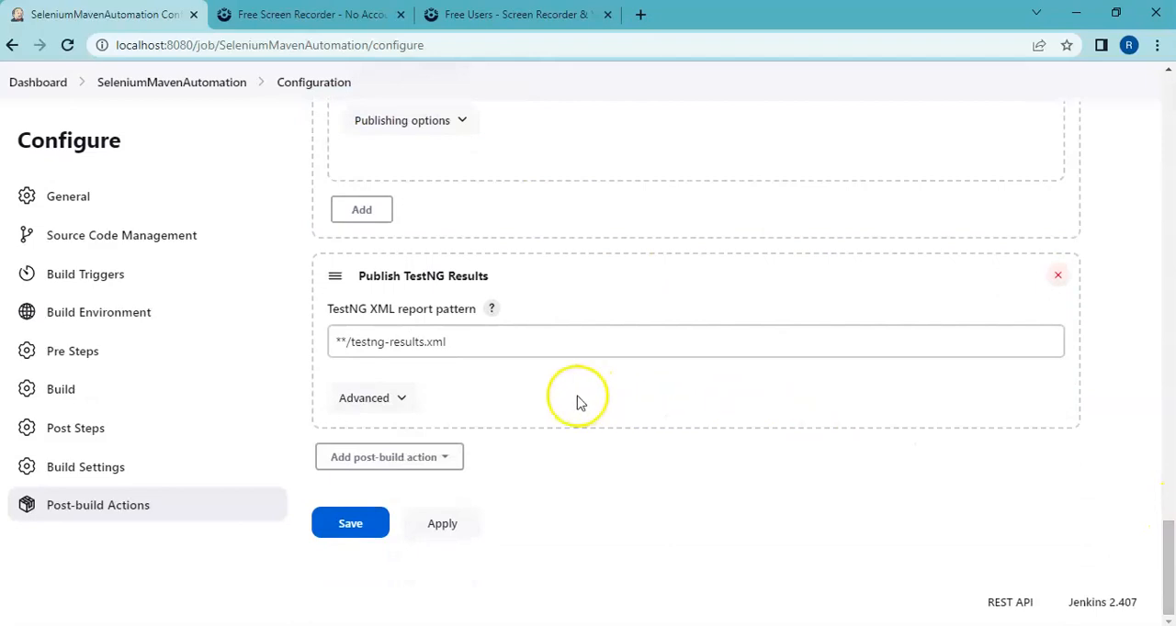
pyautogui.click(477, 342)
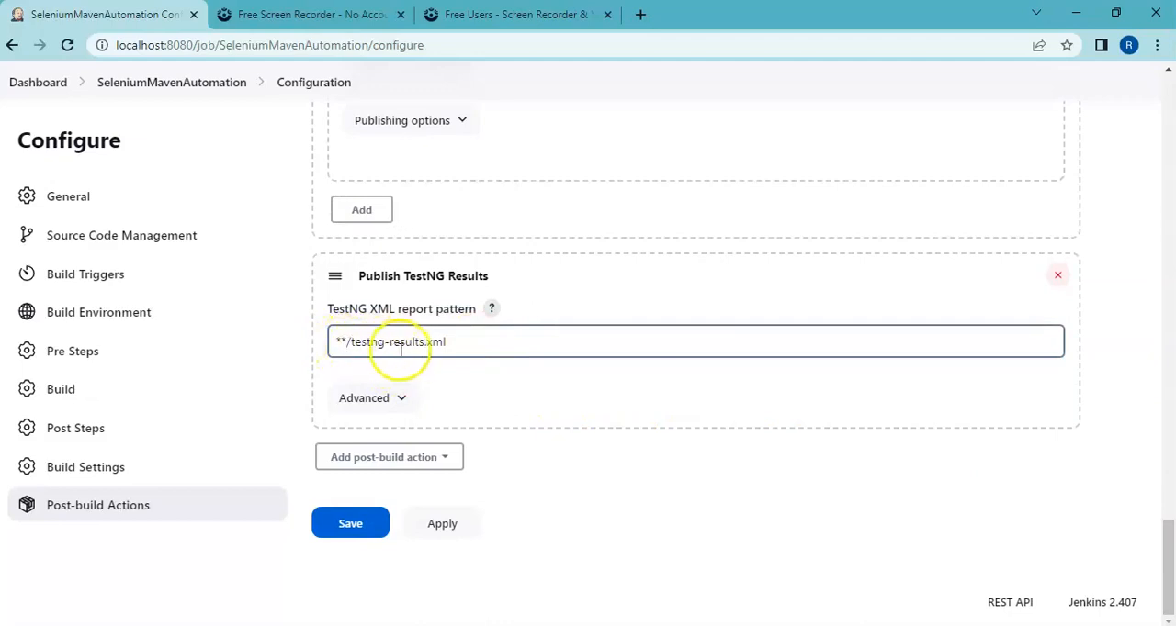
# Step: Switch to File Explorer, view the Selenium folder on the E: drive, and return to the Jenkins project configuration
pyautogui.click(487, 364)
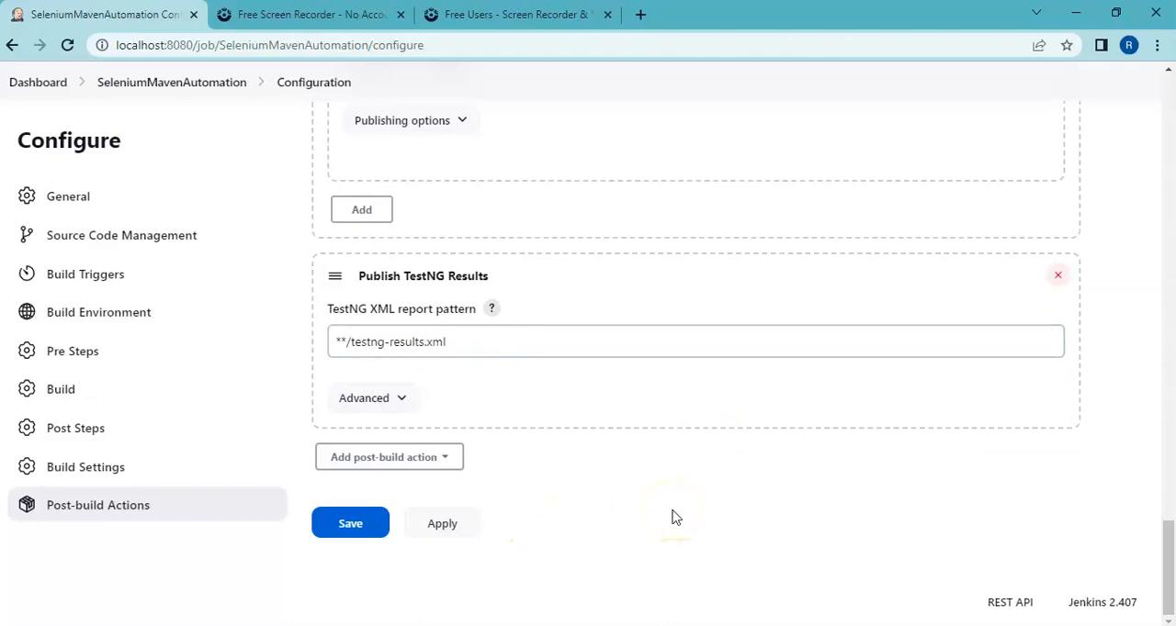
pyautogui.click(488, 331)
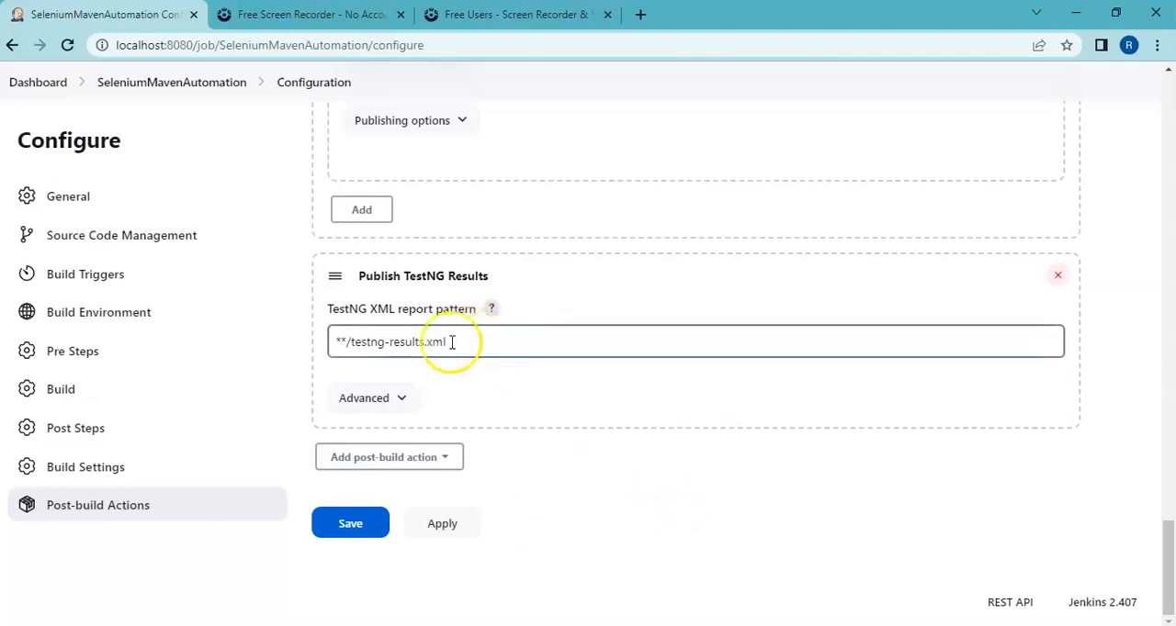
pyautogui.click(480, 525)
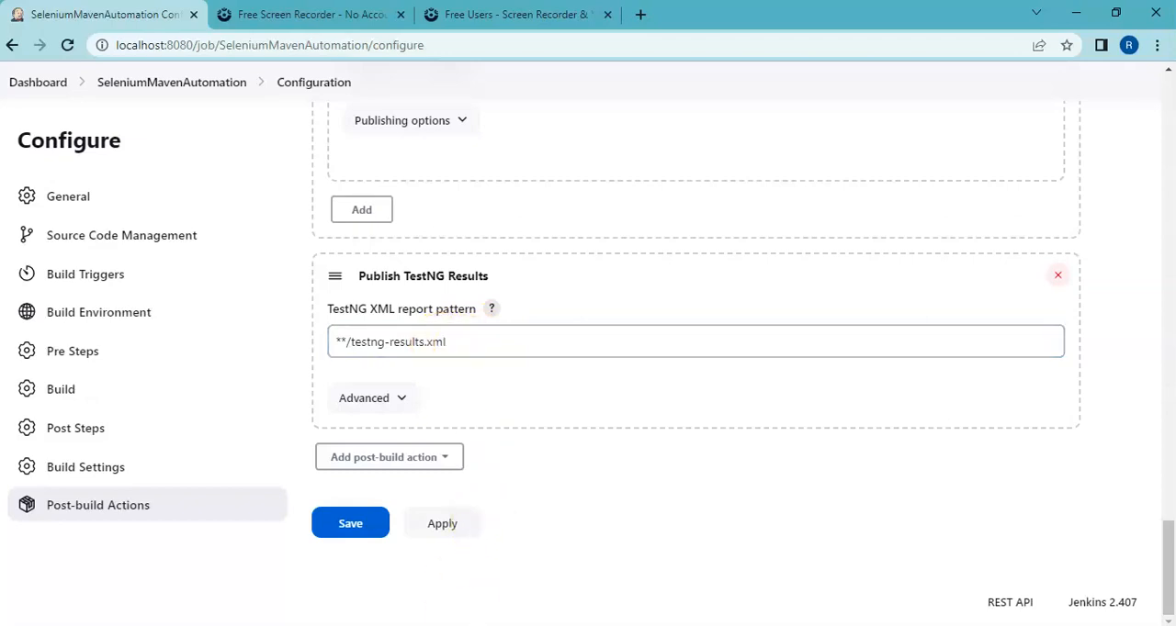
pyautogui.hotkey('alt', 'Tab')
pyautogui.click(212, 147)
pyautogui.click(87, 233)
pyautogui.doubleClick(86, 233)
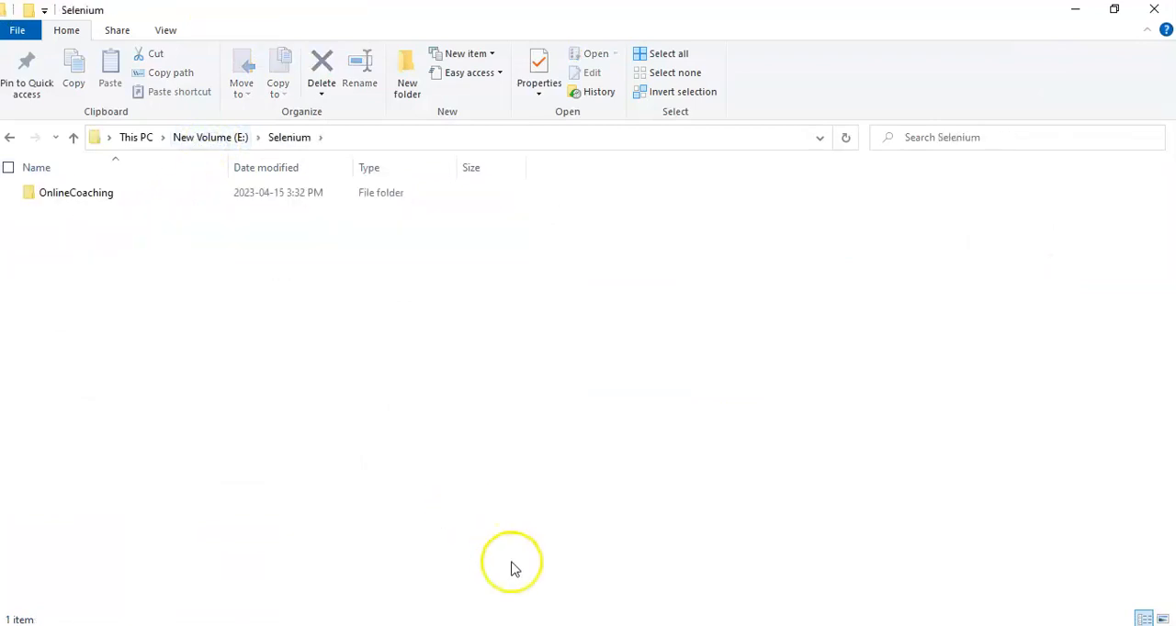
pyautogui.click(649, 625)
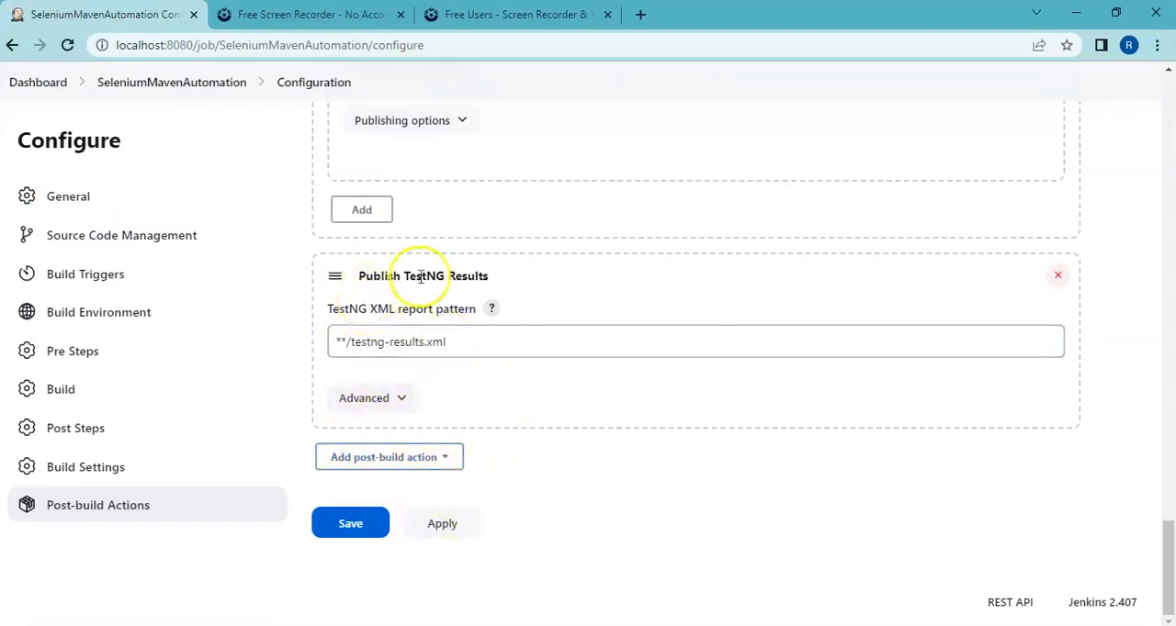
# Step: Enable "Show failed builds in trend graph?" in the advanced options of Publish TestNG Results and save the project configuration
pyautogui.click(386, 401)
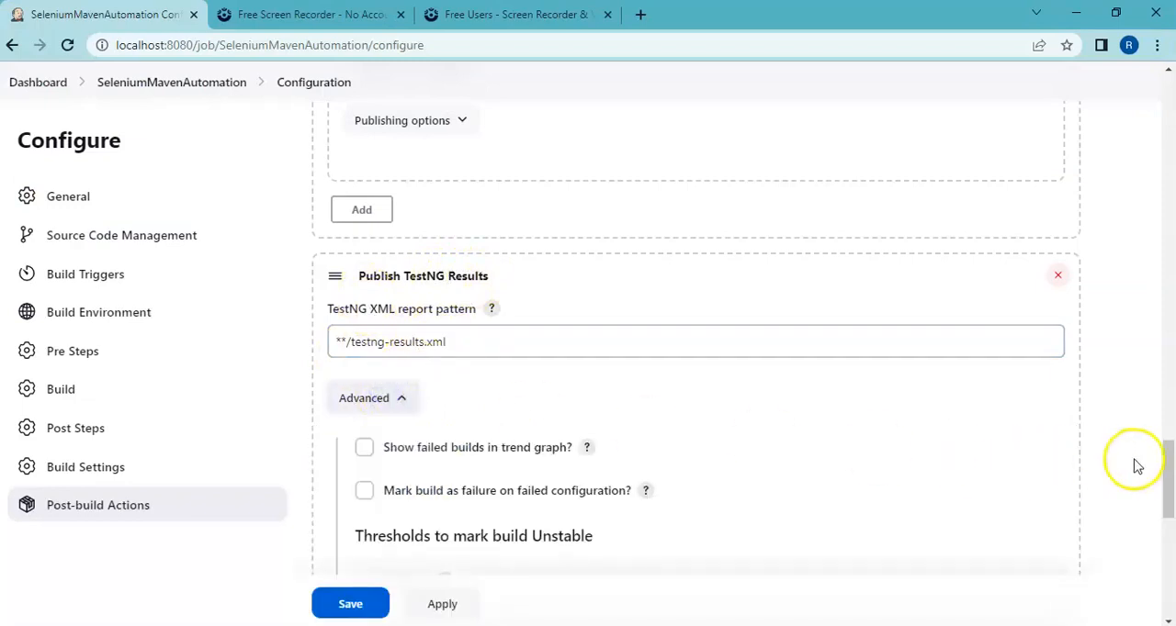
pyautogui.click(365, 449)
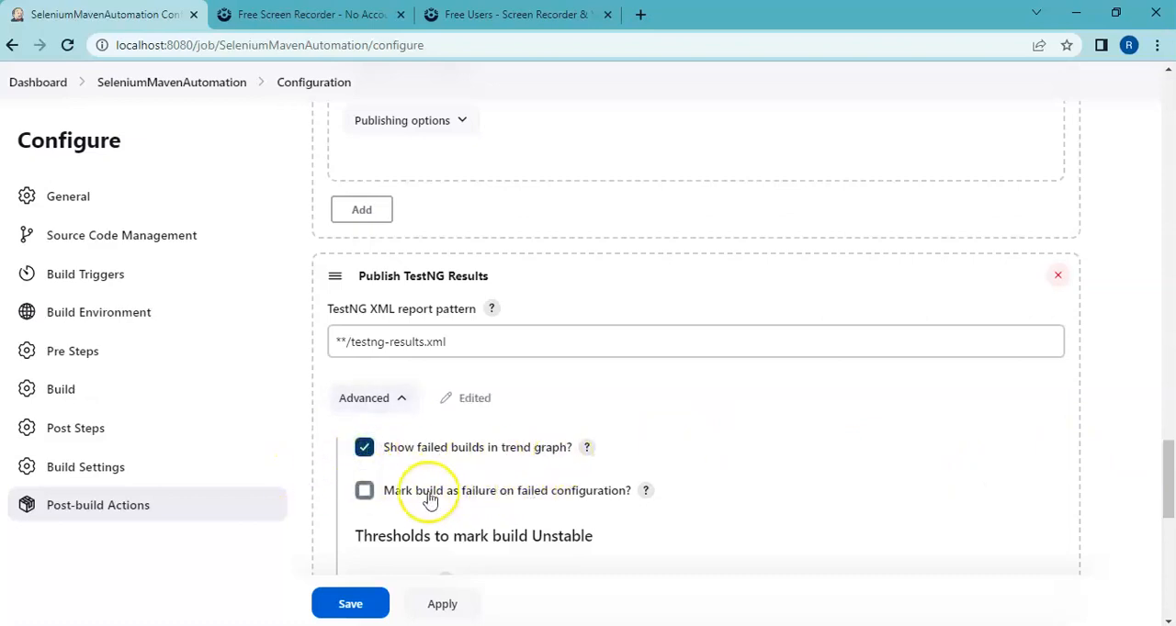
pyautogui.moveTo(1168, 480); pyautogui.dragTo(1170, 585)
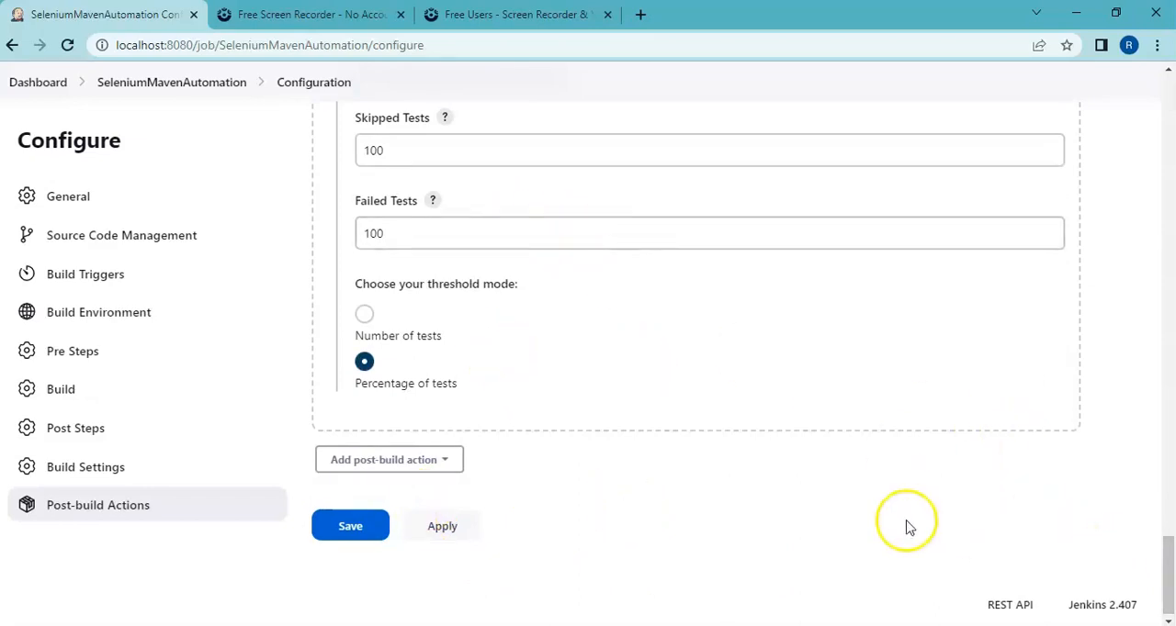
pyautogui.click(314, 529)
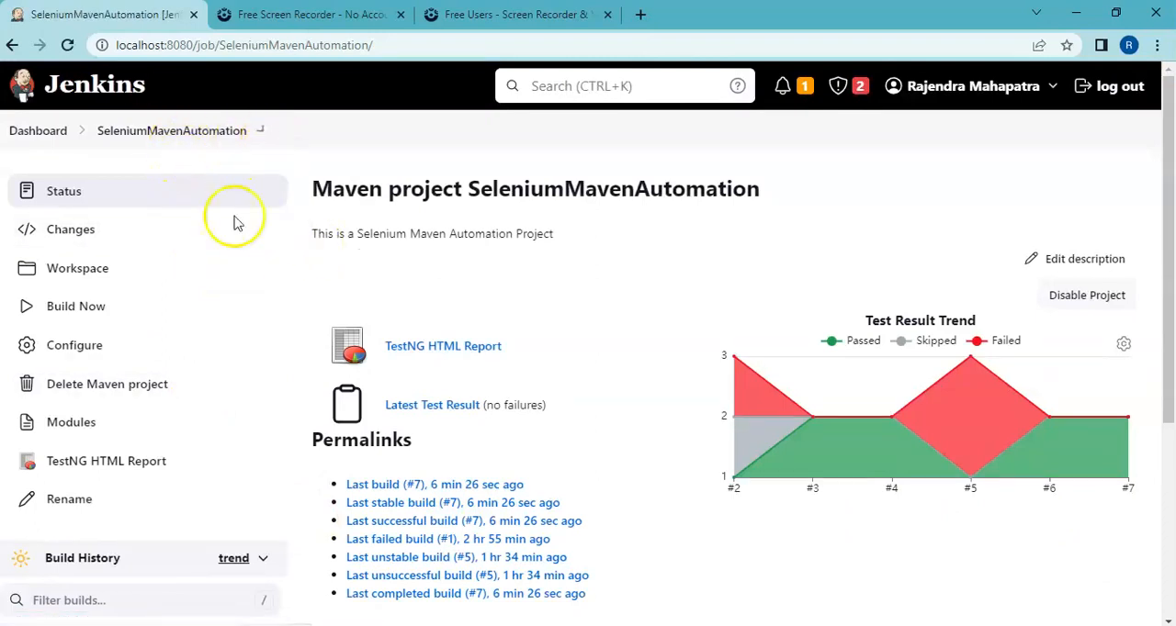
# Step: Locate testng-results.xml in the test-output folder of the project's workspace, and return to the project page
pyautogui.click(78, 270)
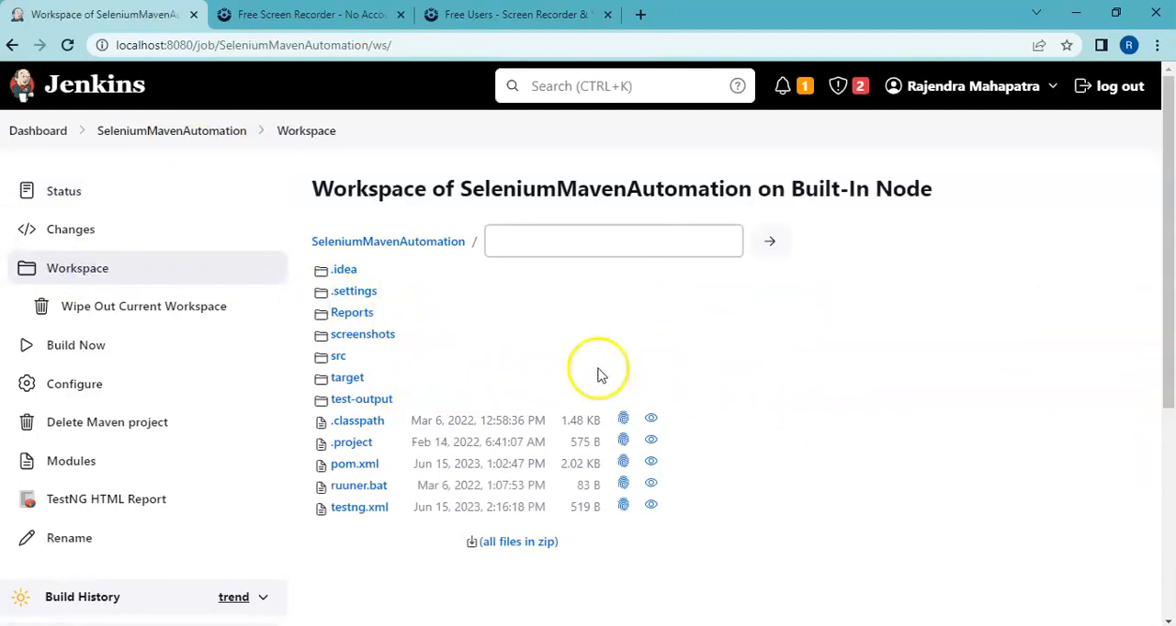
pyautogui.click(379, 401)
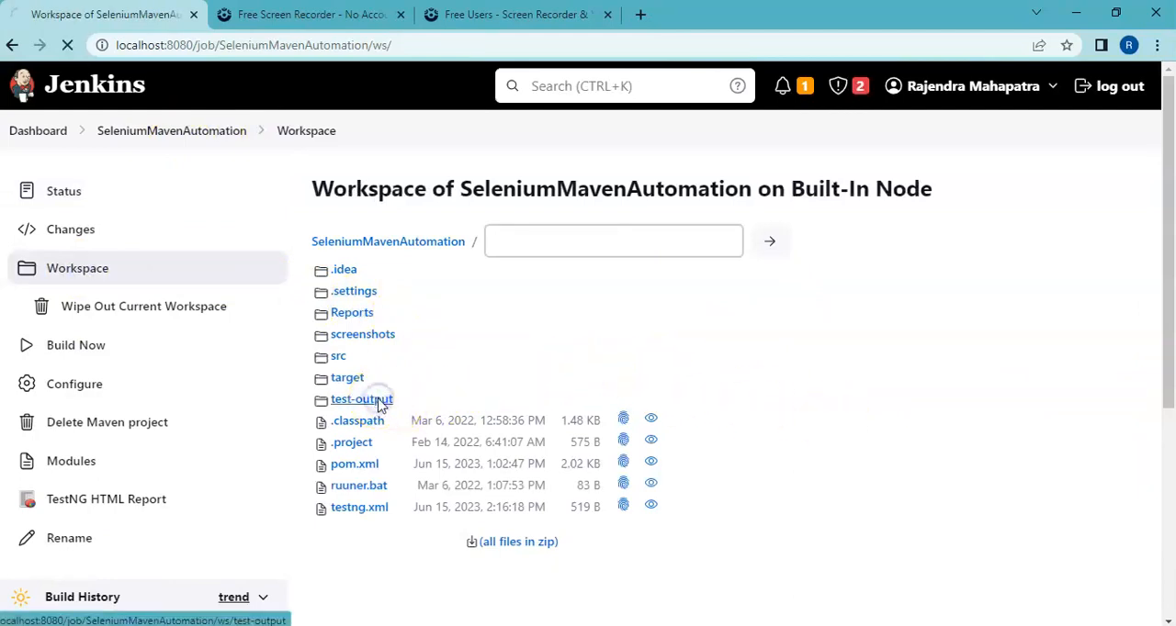
pyautogui.moveTo(1172, 375); pyautogui.dragTo(1172, 497)
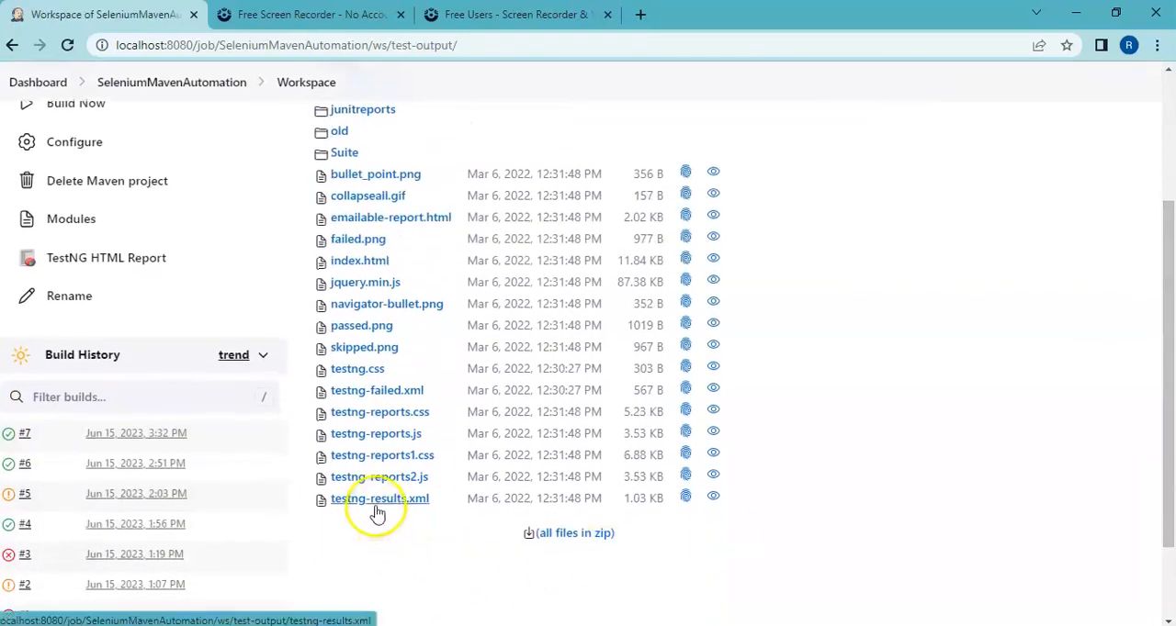
pyautogui.moveTo(1172, 356); pyautogui.dragTo(1165, 150)
pyautogui.click(191, 134)
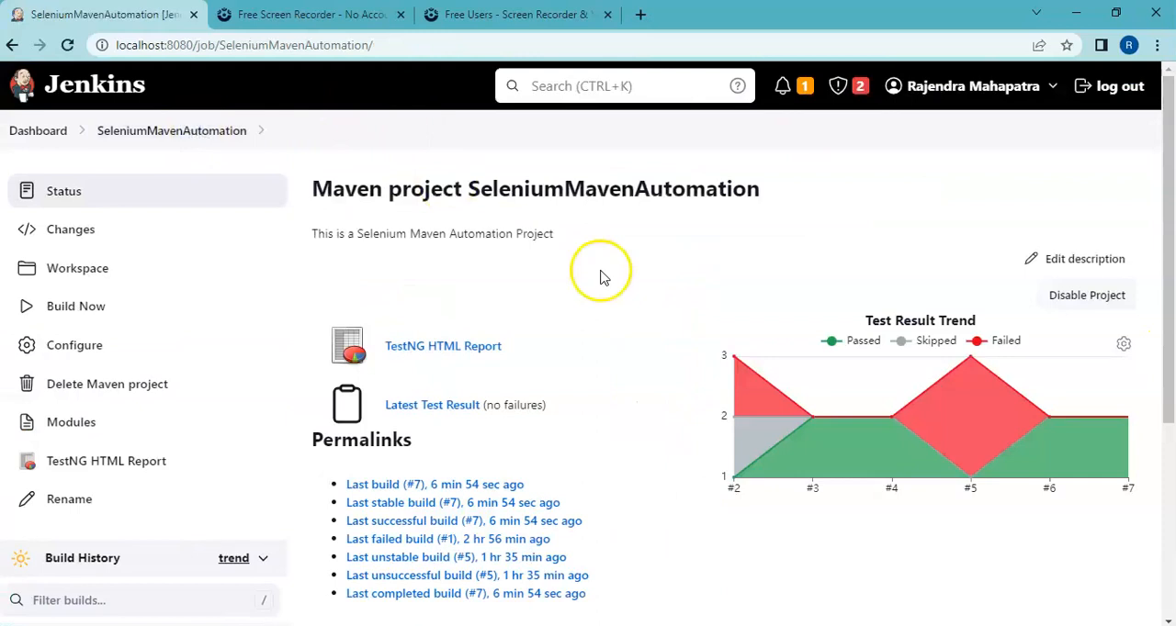
# Step: Start a new build of SeleniumMavenAutomation and review the TestNG report processing in build #8's console output
pyautogui.click(95, 311)
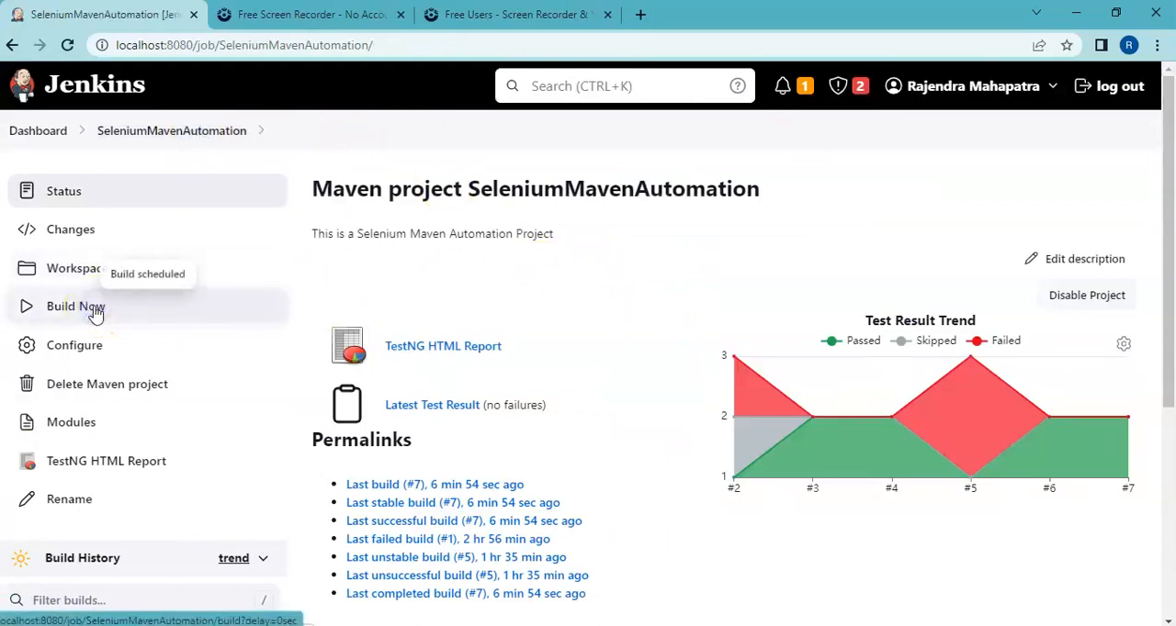
pyautogui.moveTo(1167, 197); pyautogui.dragTo(1168, 399)
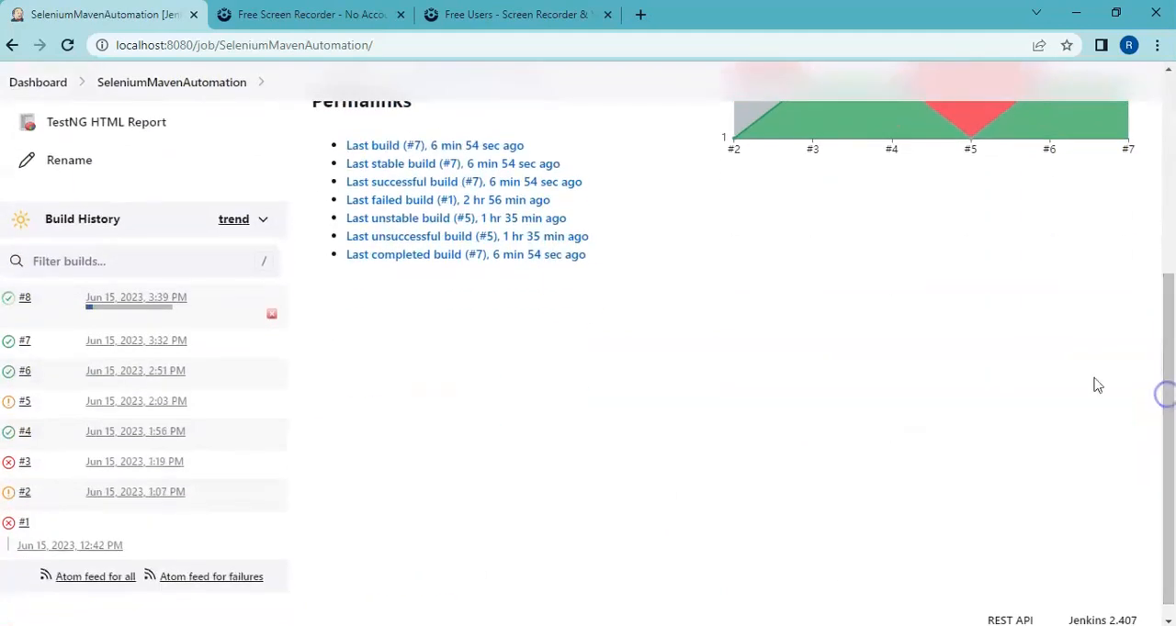
pyautogui.click(23, 302)
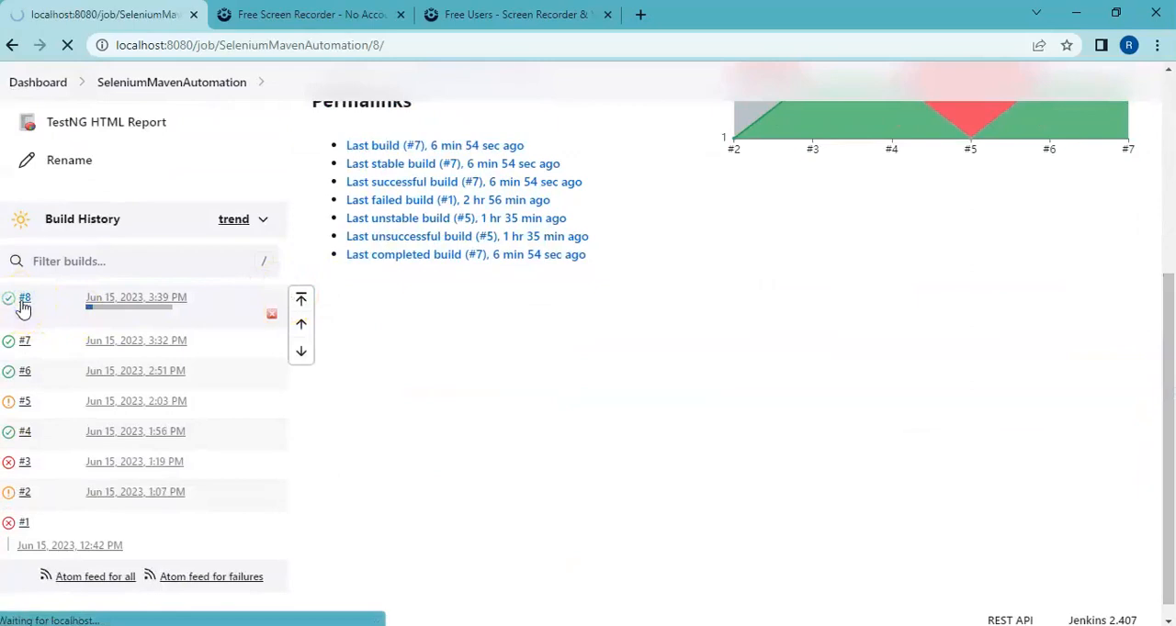
pyautogui.click(94, 275)
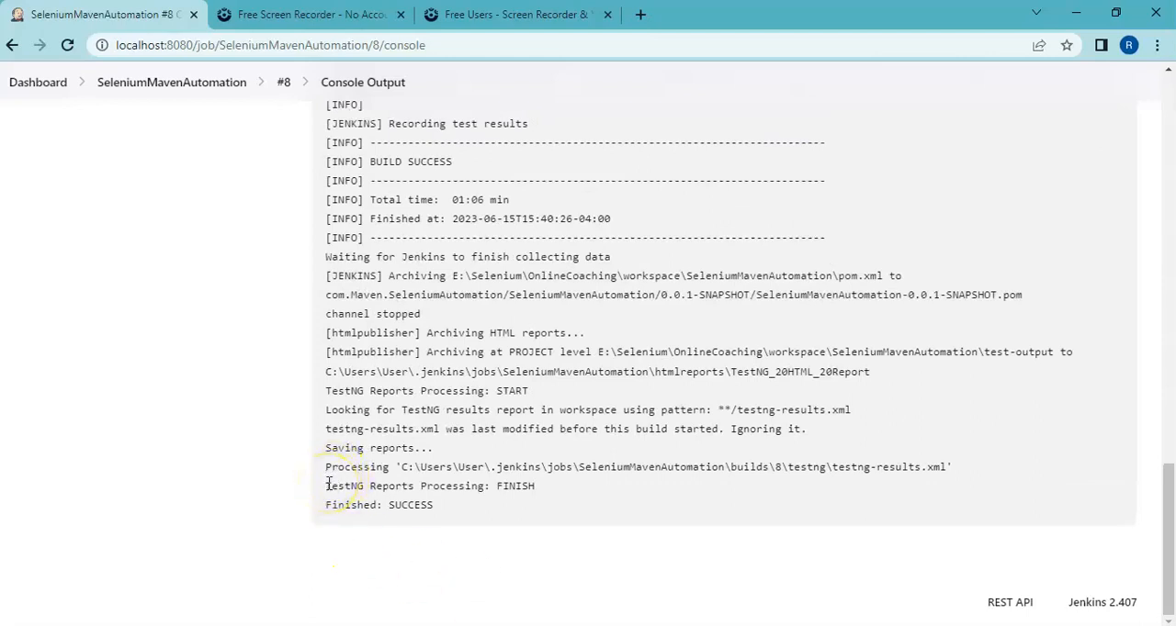
pyautogui.moveTo(327, 484); pyautogui.dragTo(539, 489)
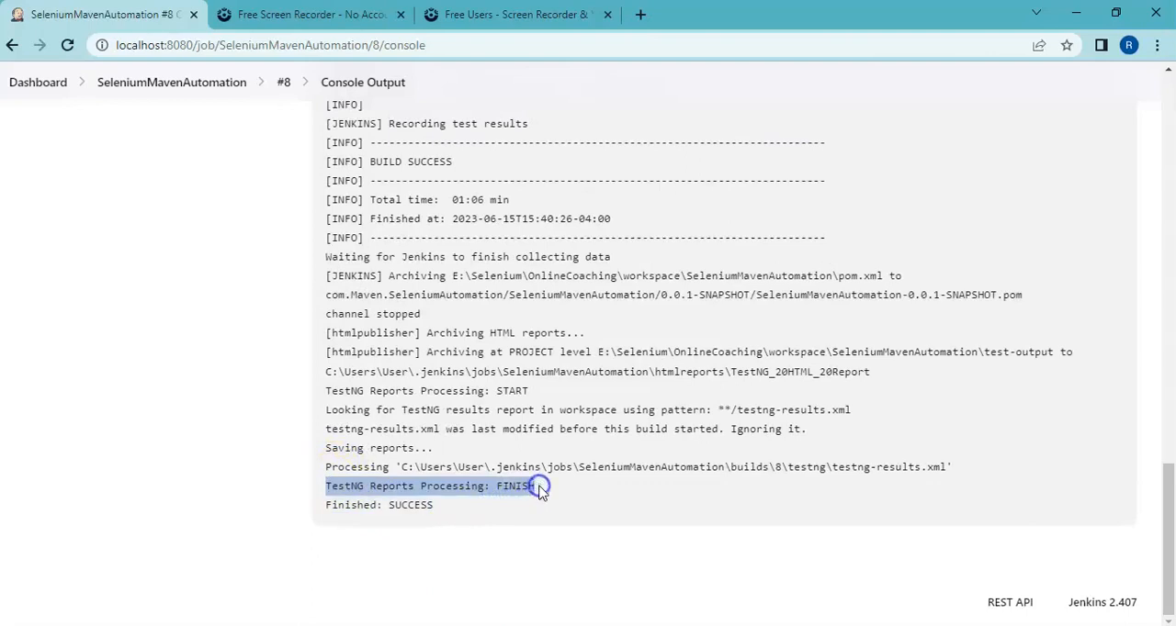
# Step: View the TestNG results of build #8 from the SeleniumMavenAutomation project page, and return to that page
pyautogui.click(190, 85)
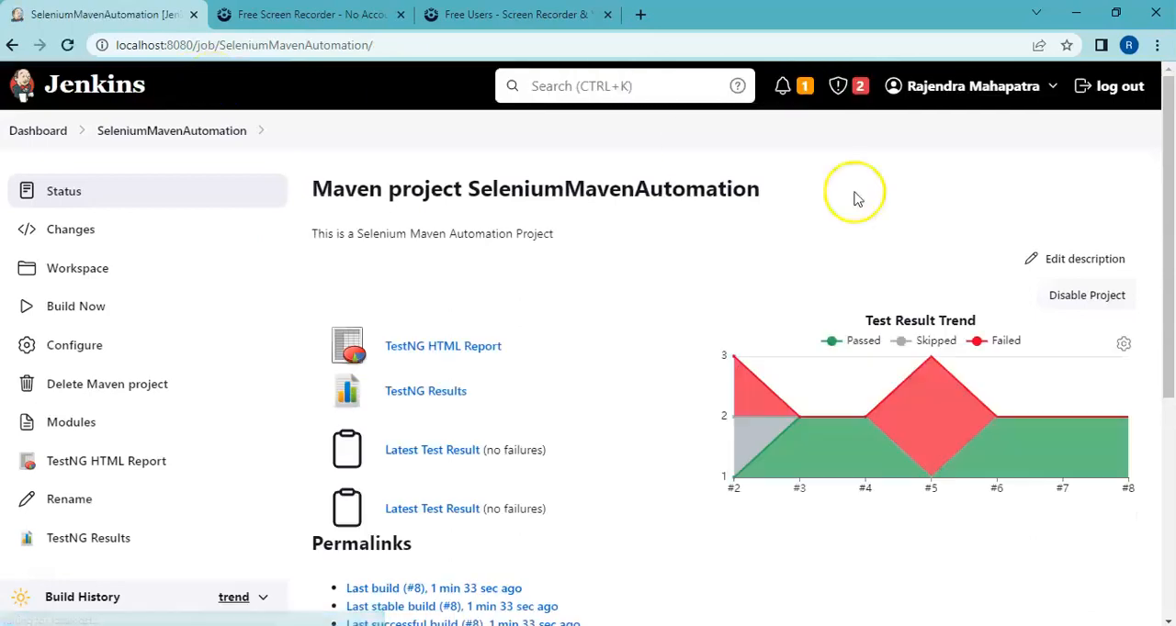
pyautogui.moveTo(1173, 269); pyautogui.dragTo(1170, 329)
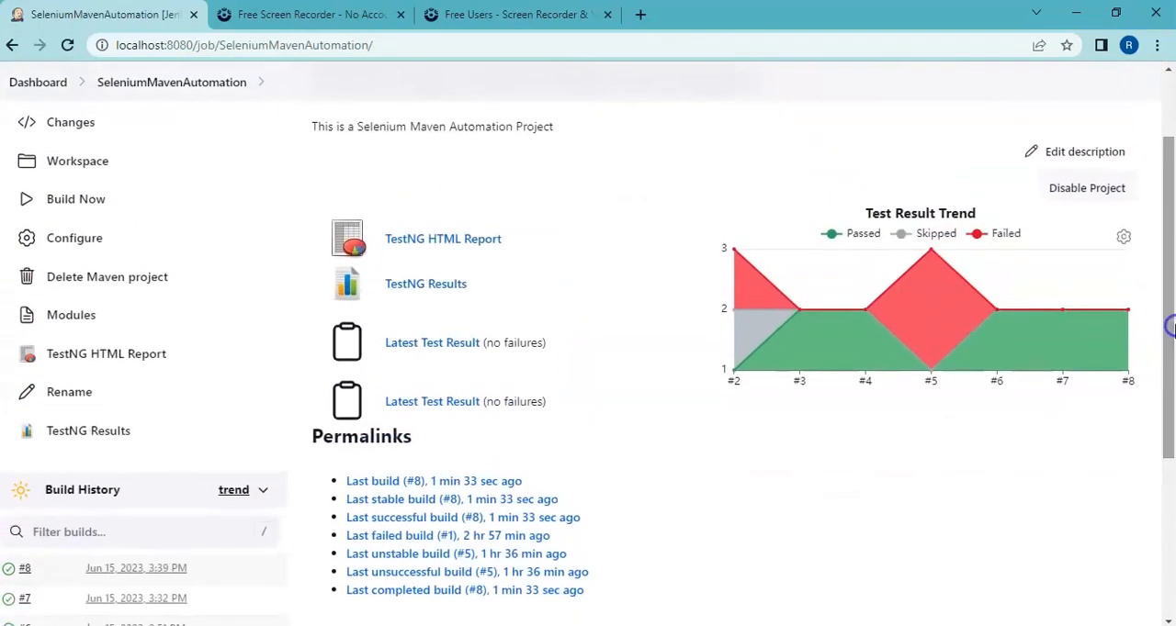
pyautogui.click(430, 291)
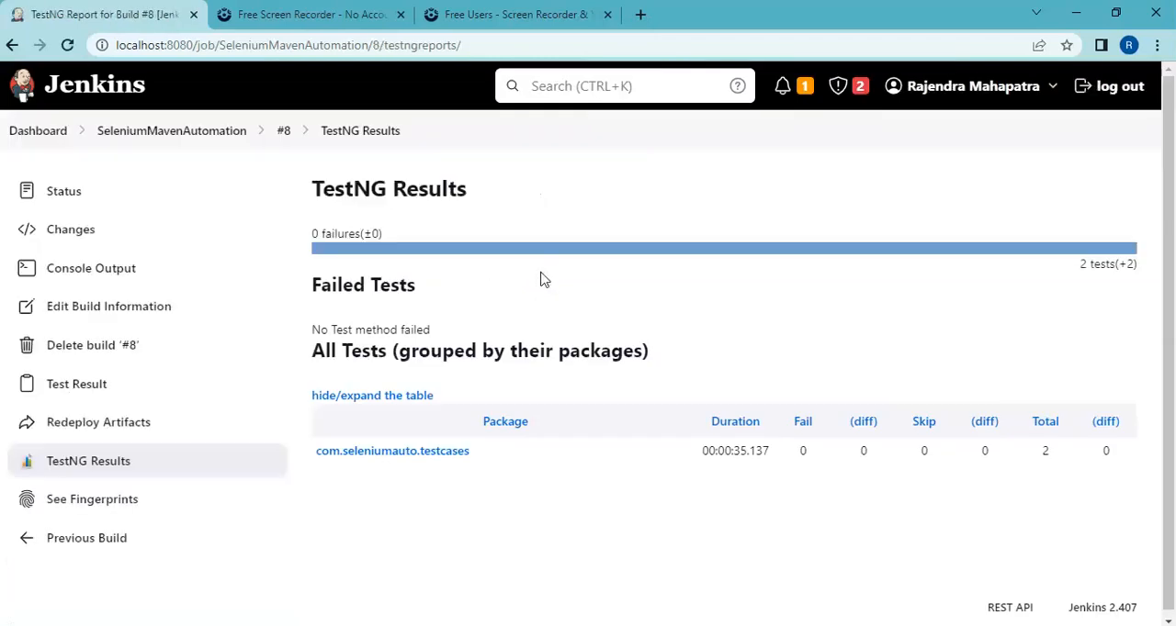
pyautogui.click(168, 131)
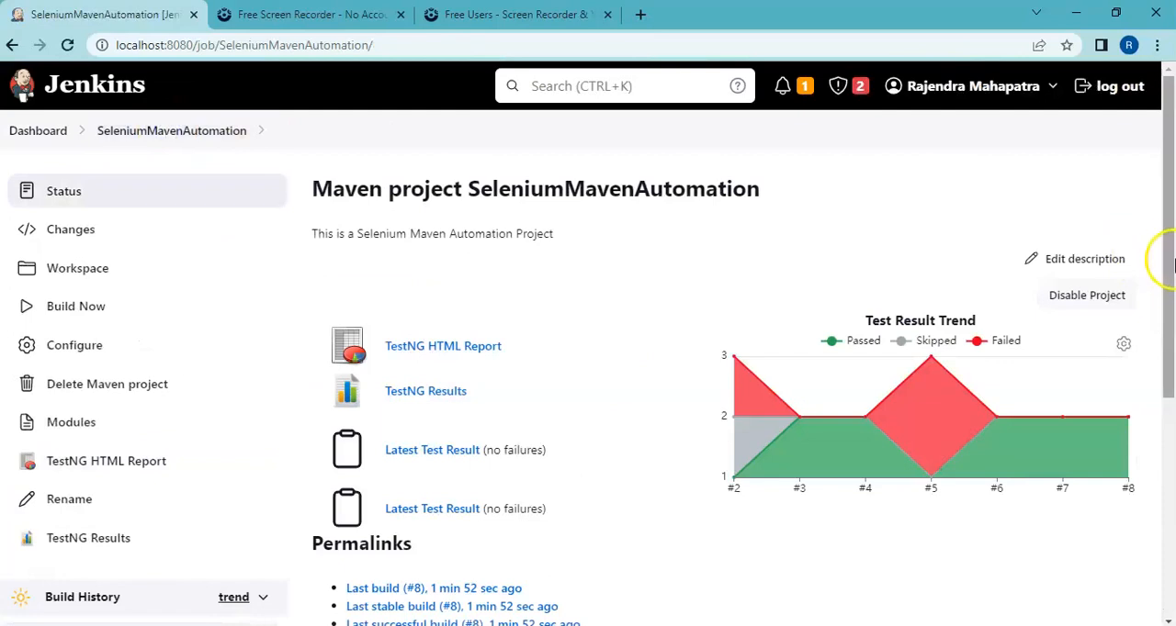
# Step: Examine the TestNG results trends and build #8's com.seleniumauto.testcases package results, and return to the project page
pyautogui.moveTo(1172, 257); pyautogui.dragTo(1172, 297)
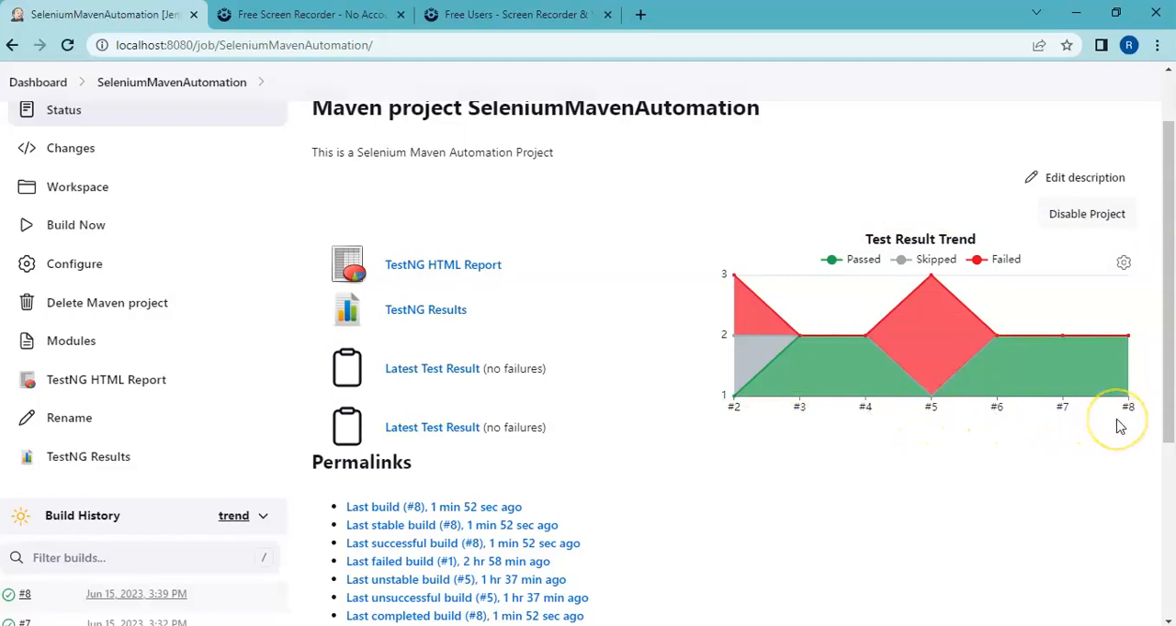
pyautogui.click(427, 312)
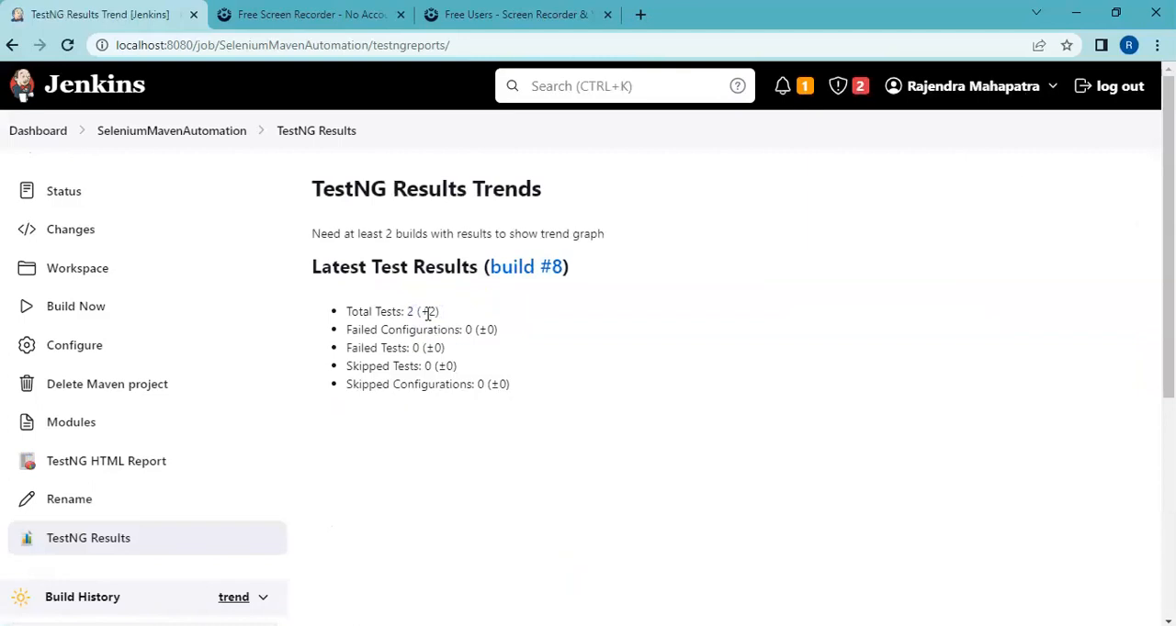
pyautogui.click(534, 274)
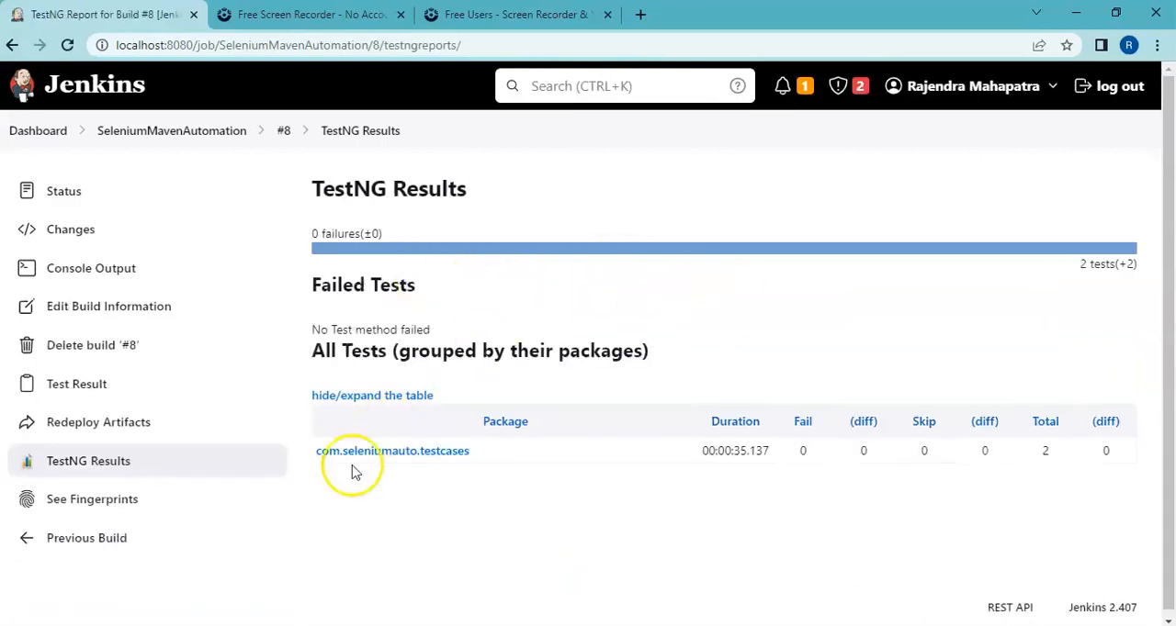
pyautogui.click(407, 457)
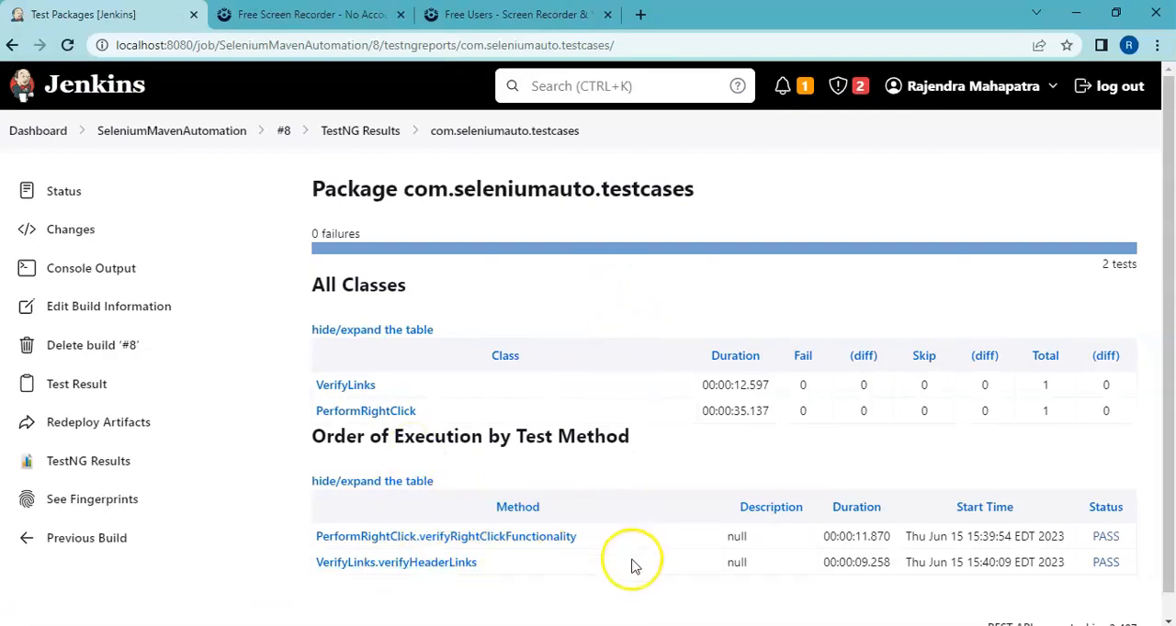
pyautogui.click(194, 136)
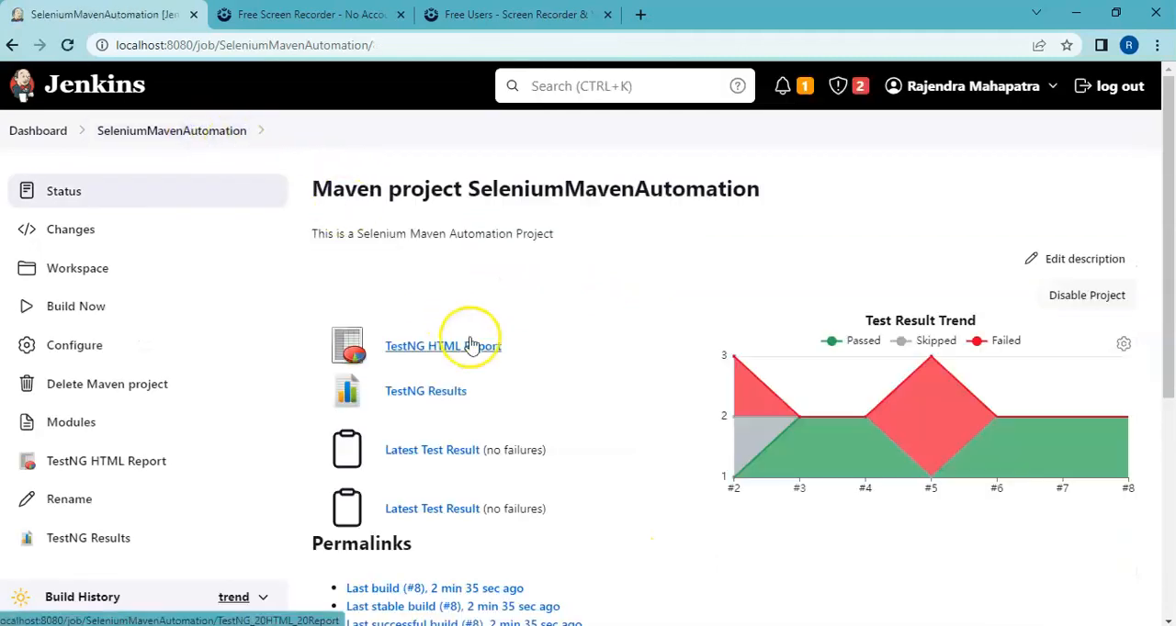
# Step: Review the project page's trend graph and build history, check the workspace's Reports folder for extent-report.html, and return to the project page
pyautogui.moveTo(1171, 287); pyautogui.dragTo(1168, 328)
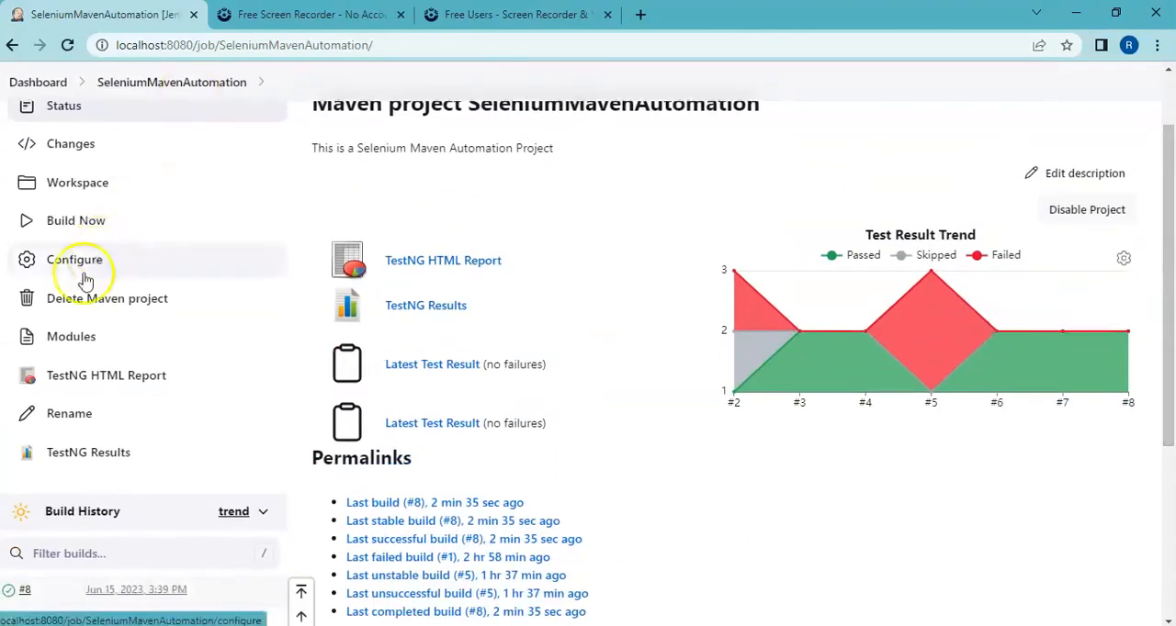
pyautogui.scroll(1, 476, 443)
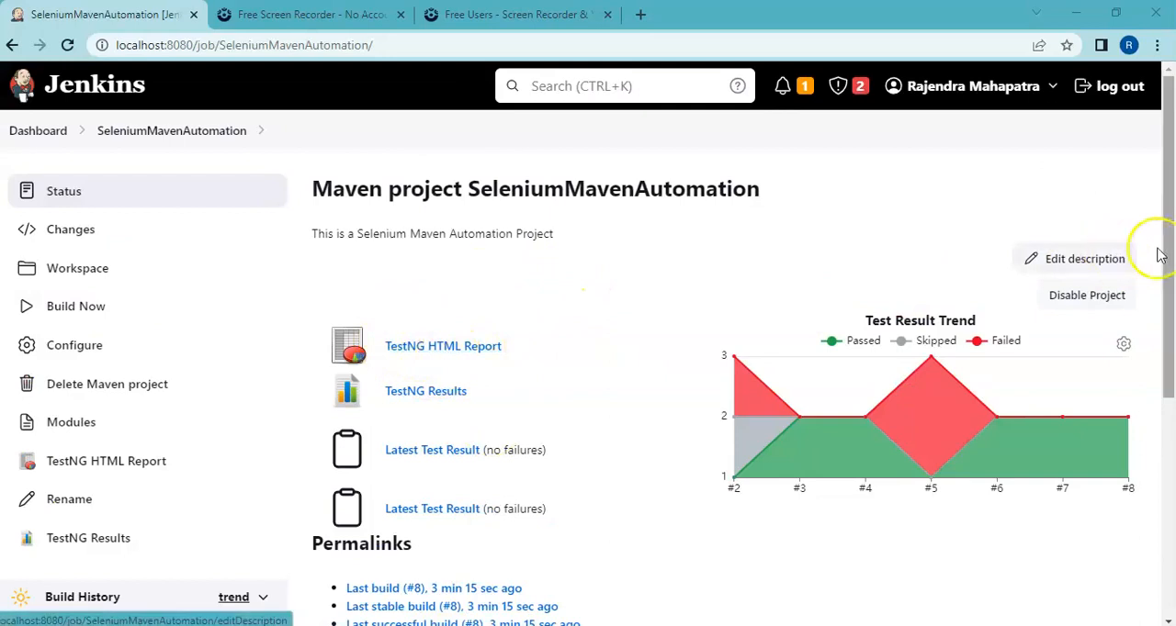
pyautogui.moveTo(1171, 213); pyautogui.dragTo(1165, 362)
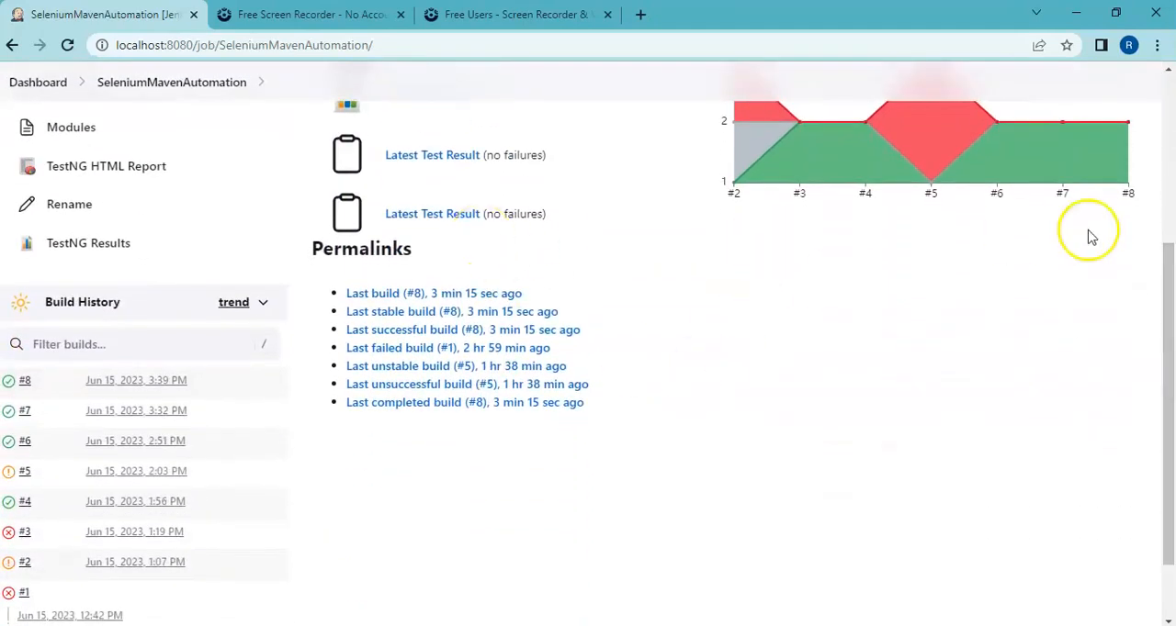
pyautogui.moveTo(1172, 294); pyautogui.dragTo(1172, 181)
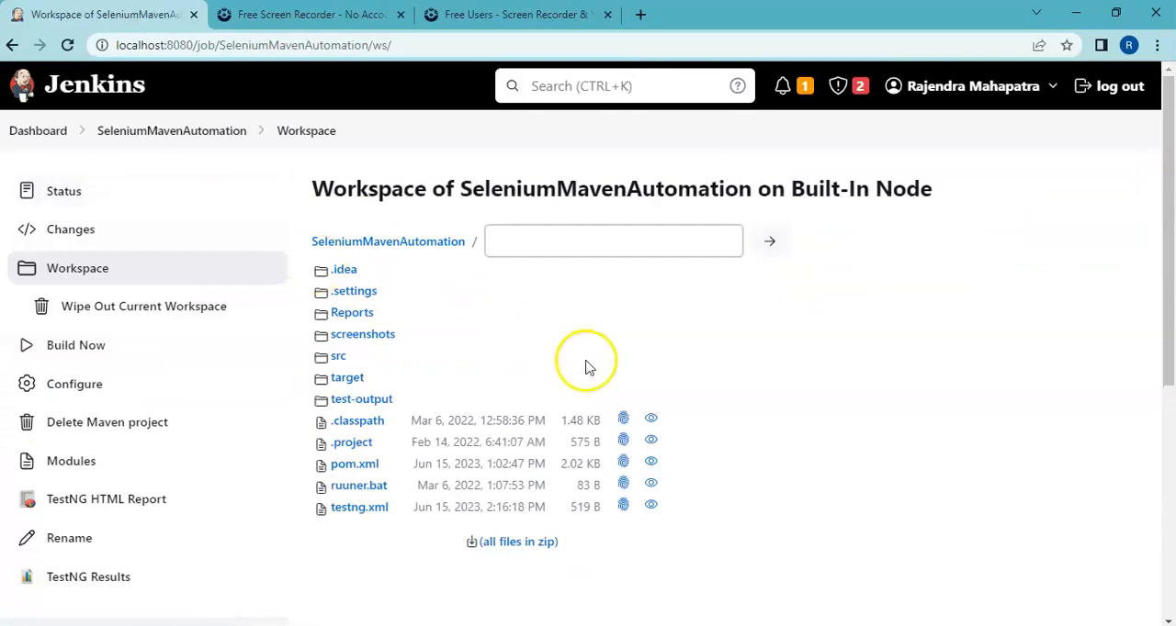
pyautogui.click(354, 314)
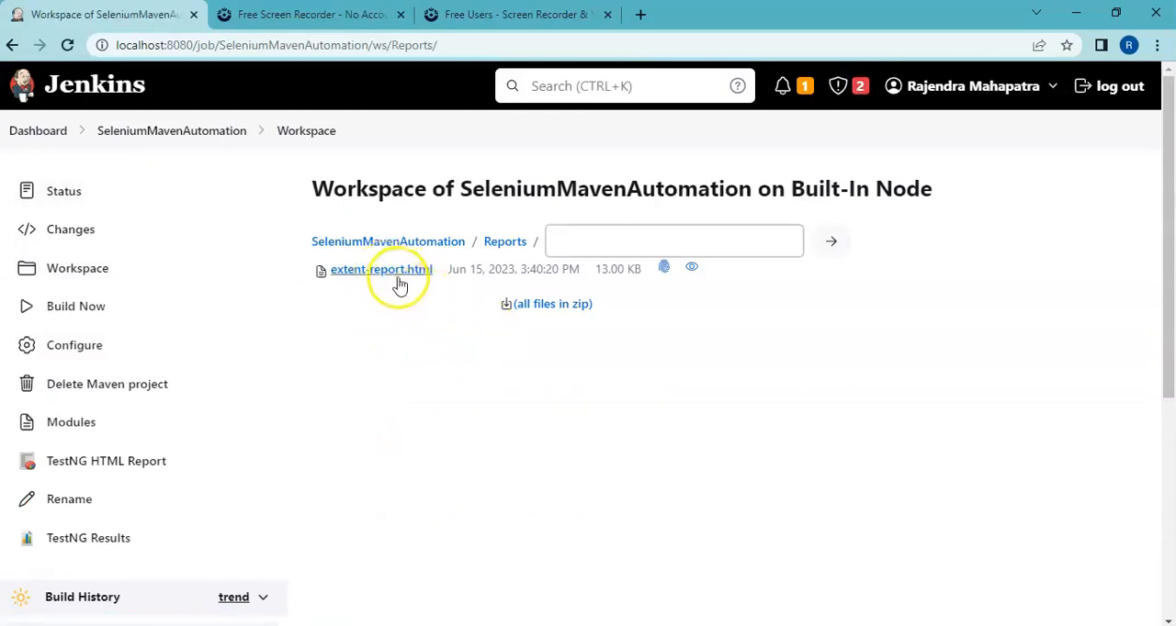
pyautogui.click(163, 135)
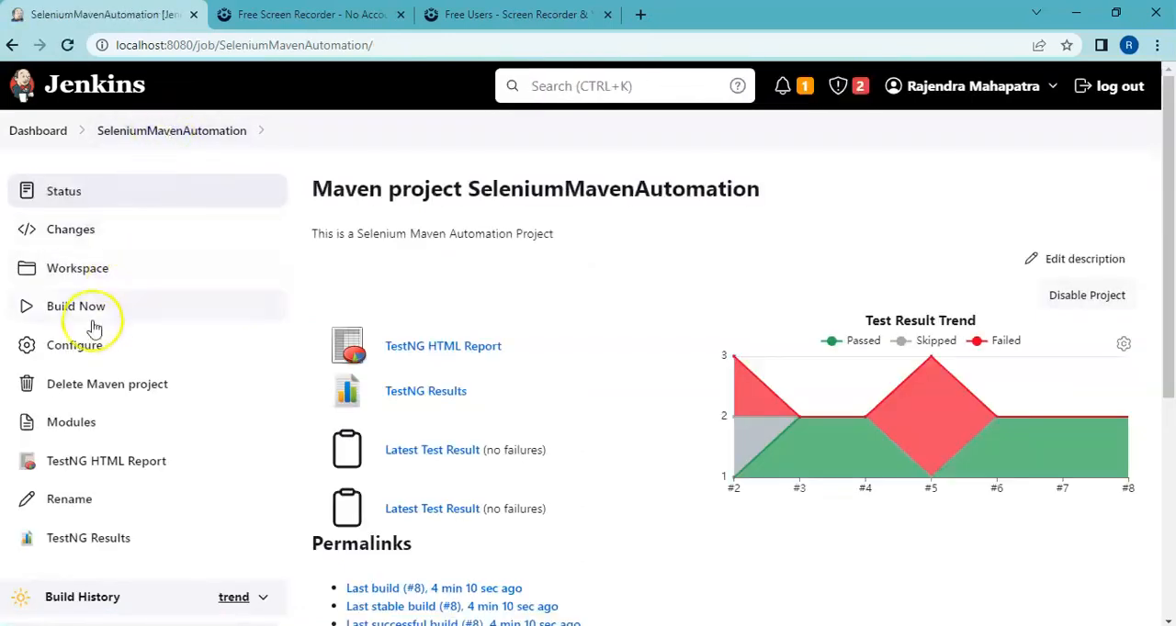
# Step: Open the SeleniumMavenAutomation configuration at Post-build Actions and review the available action types and the Publish HTML reports settings
pyautogui.click(76, 347)
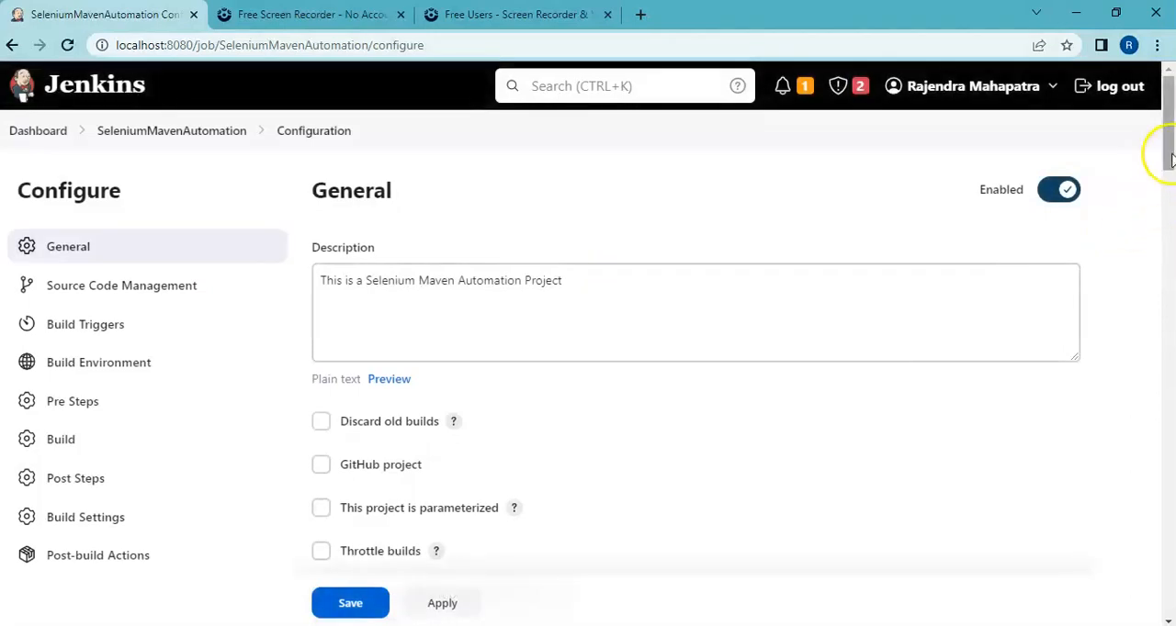
pyautogui.click(147, 557)
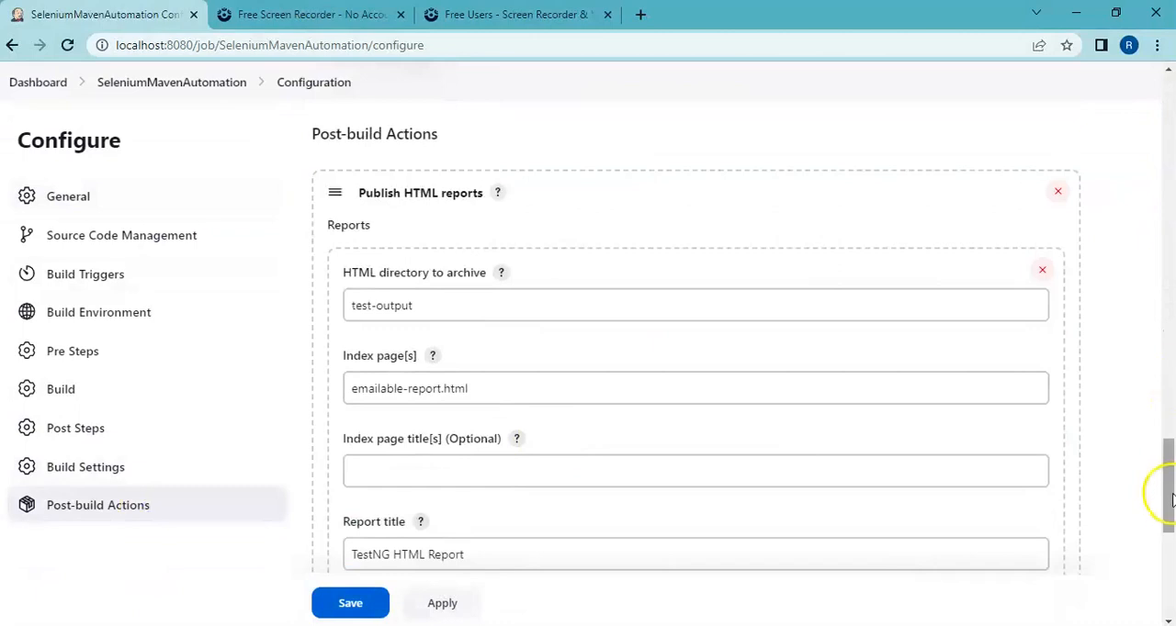
pyautogui.moveTo(1169, 500); pyautogui.dragTo(1170, 583)
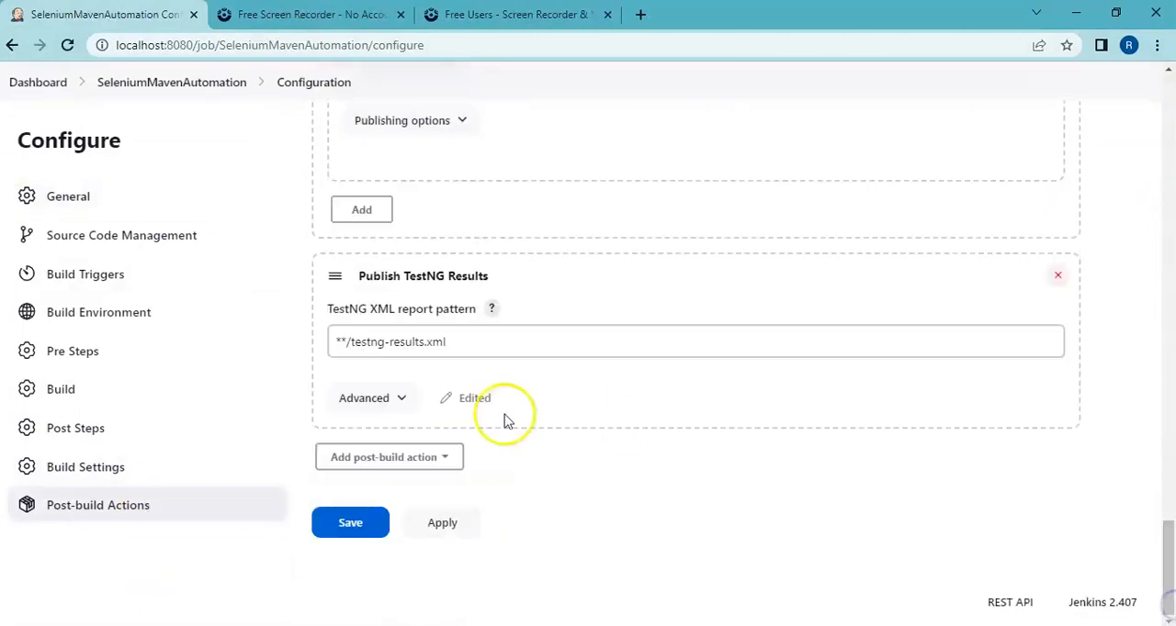
pyautogui.click(449, 458)
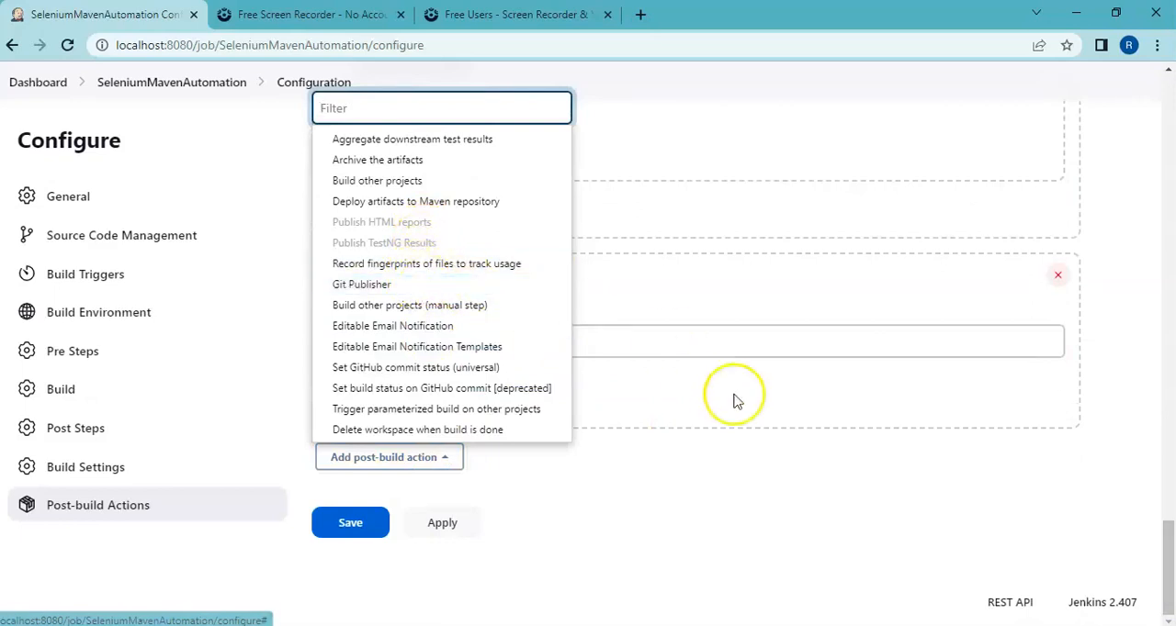
pyautogui.click(1022, 556)
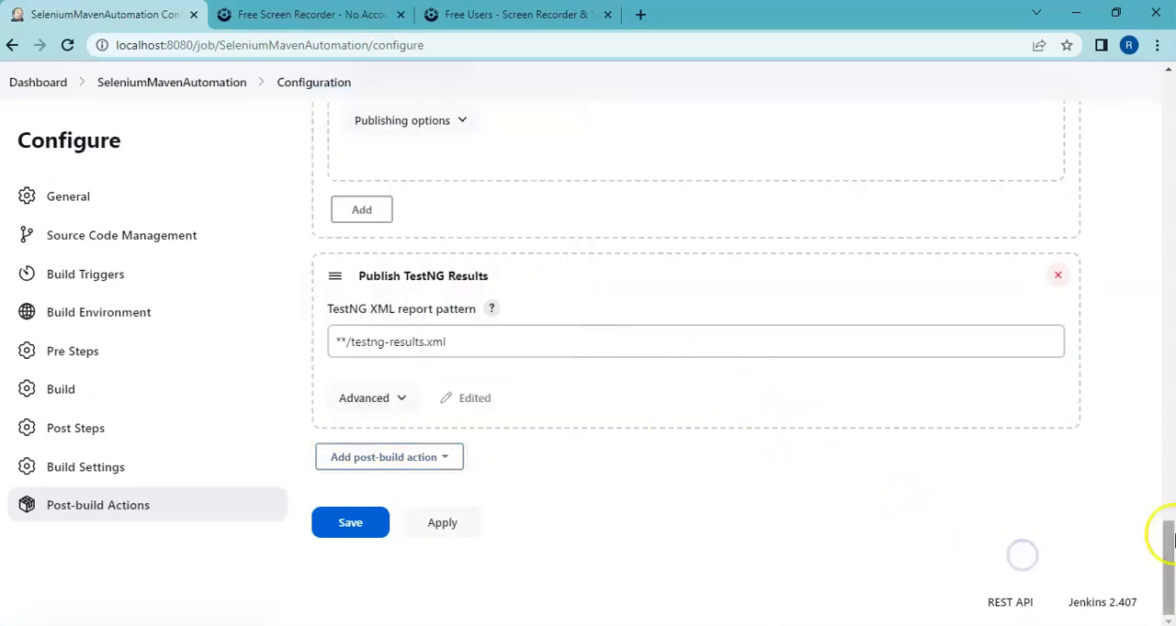
pyautogui.moveTo(1169, 543); pyautogui.dragTo(1171, 466)
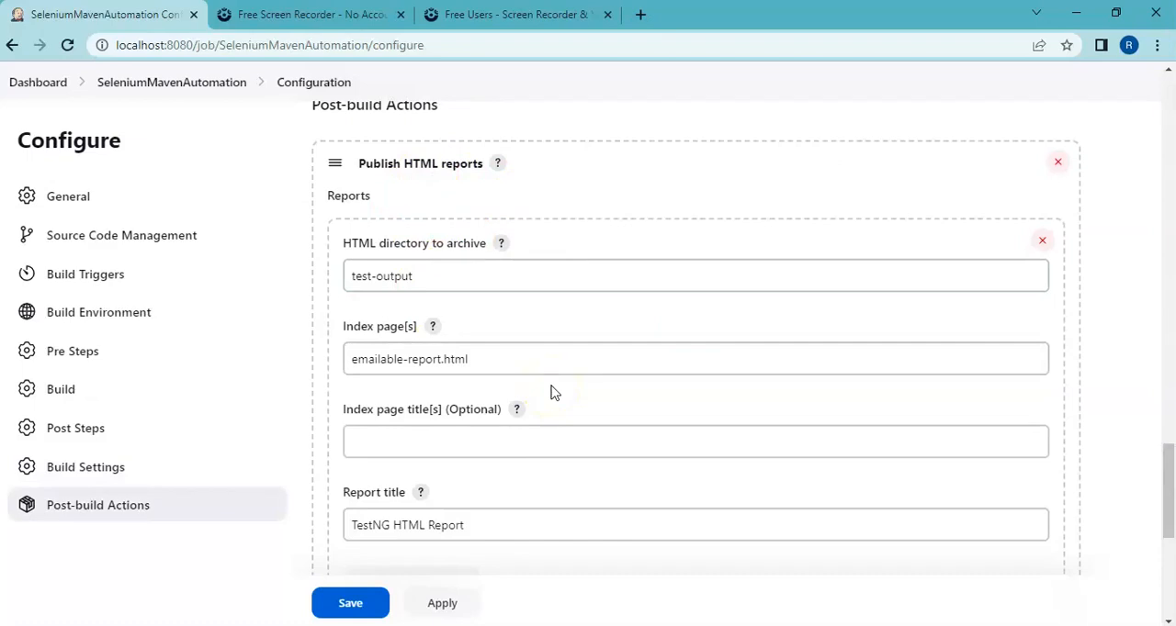
# Step: Select emailable-report in the index page name, then switch to File Explorer and open the SeleniumMavenAutomation project's Reports folder in OnlineCoaching\workspace
pyautogui.doubleClick(417, 361)
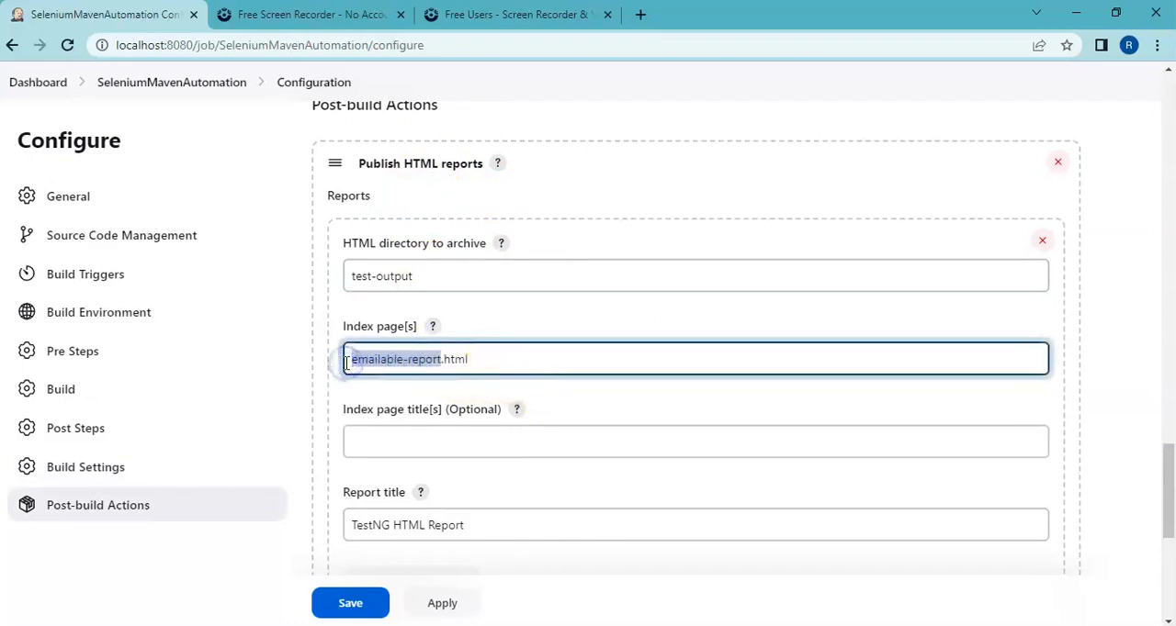
pyautogui.click(450, 605)
pyautogui.hotkey('alt', 'Tab')
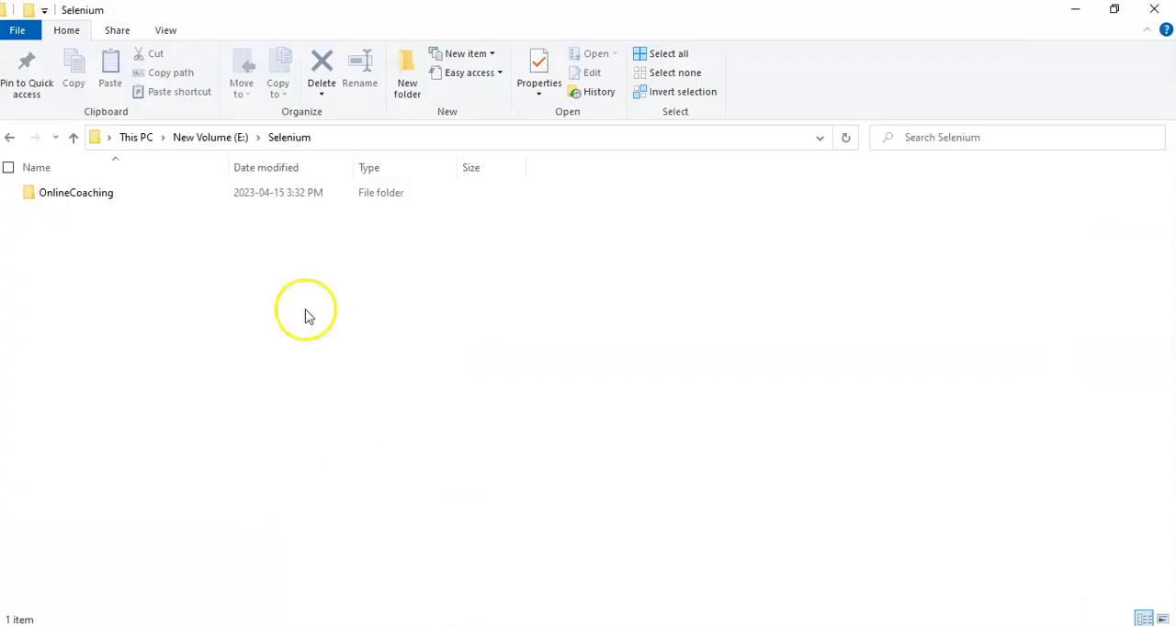
pyautogui.doubleClick(95, 202)
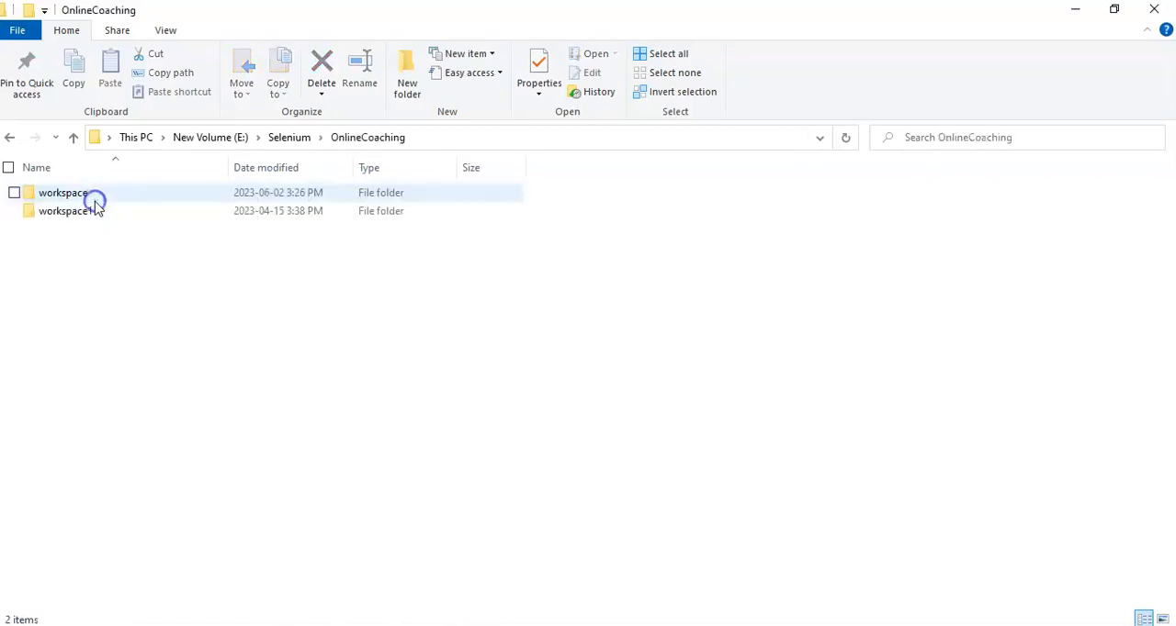
pyautogui.doubleClick(80, 196)
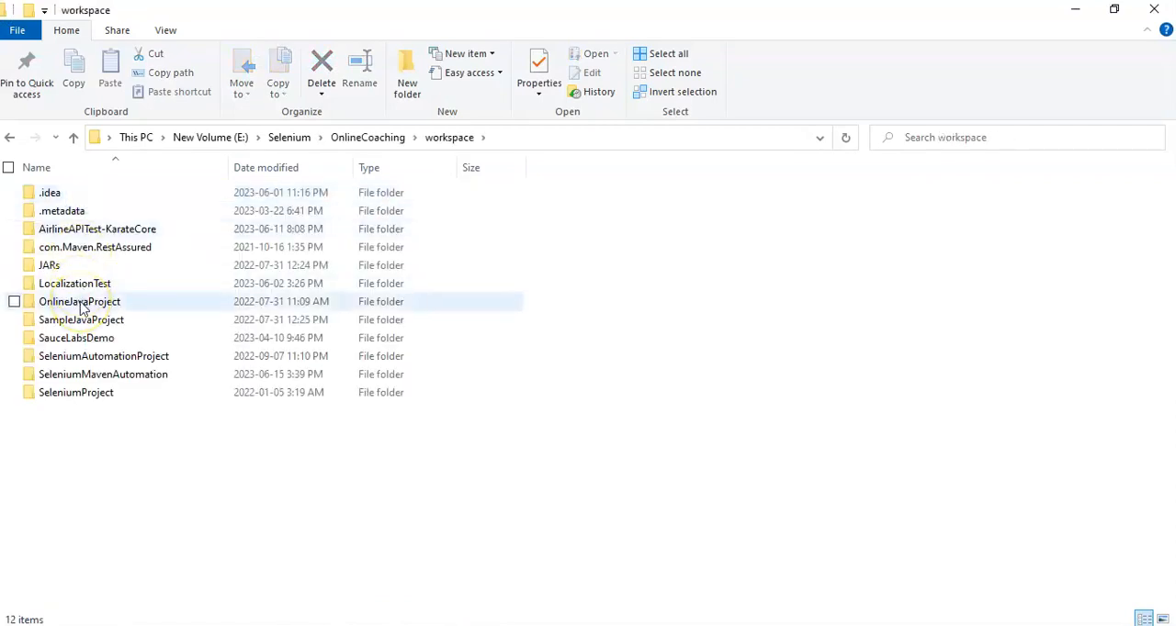
pyautogui.click(81, 375)
pyautogui.doubleClick(81, 375)
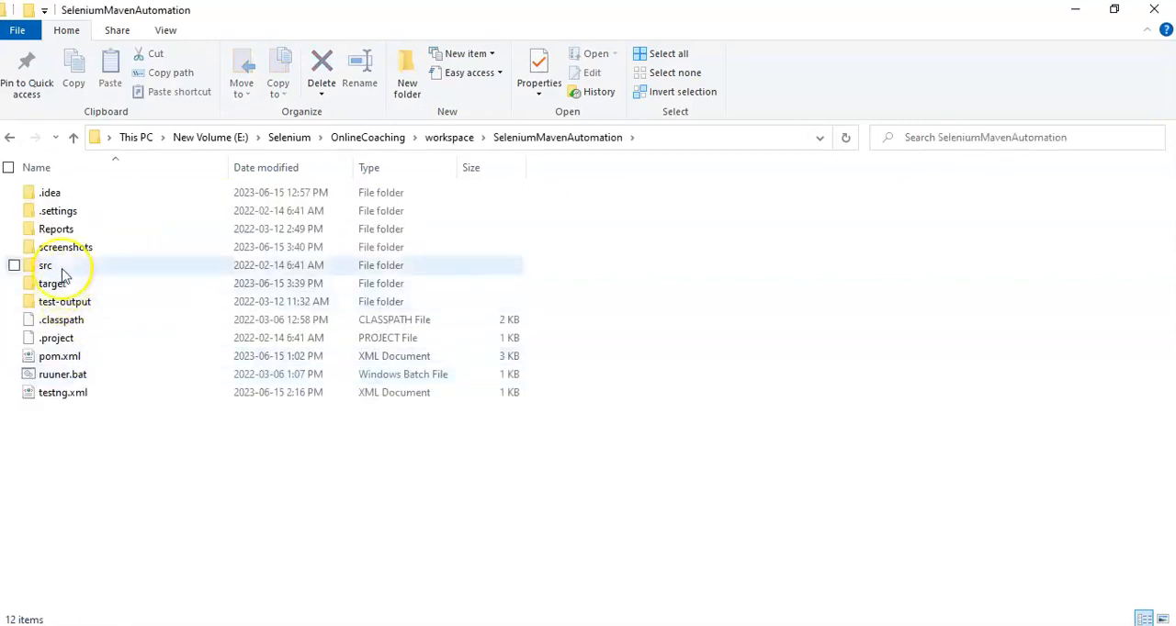
pyautogui.doubleClick(60, 232)
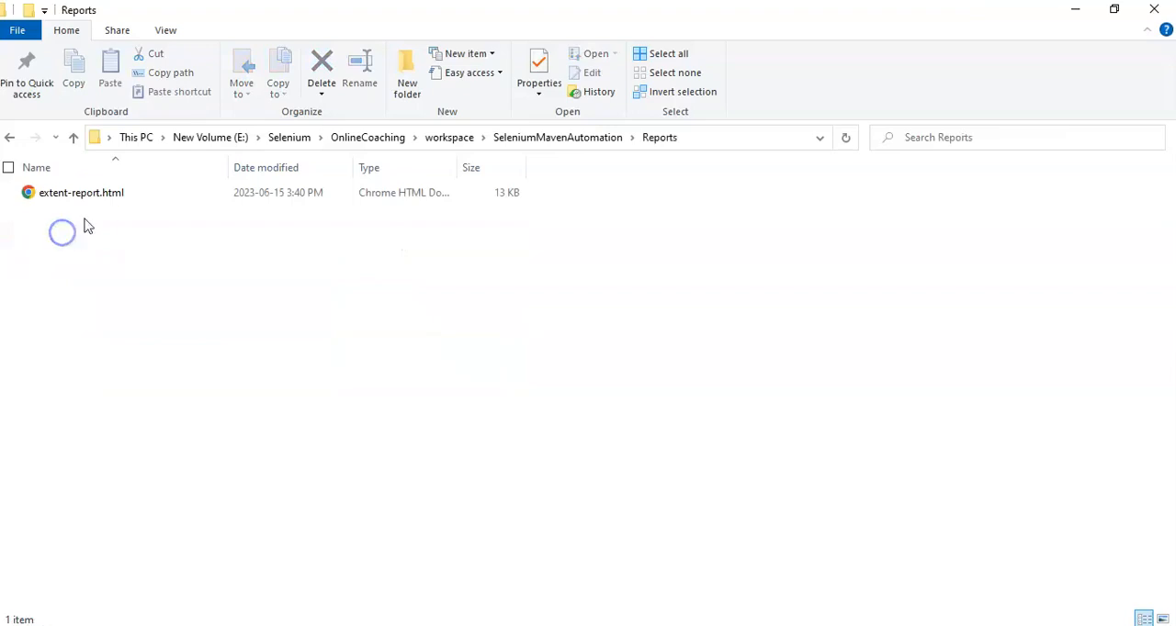
# Step: Copy the full file name extent-report.html, including its extension, from the Reports folder
pyautogui.doubleClick(85, 197)
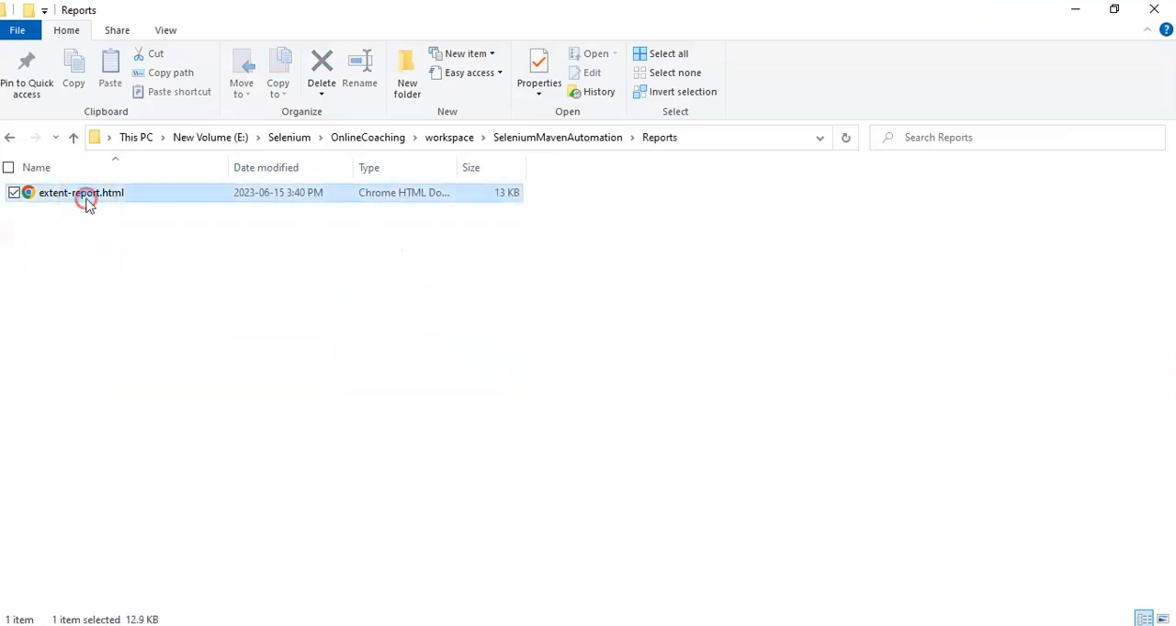
pyautogui.rightClick(86, 197)
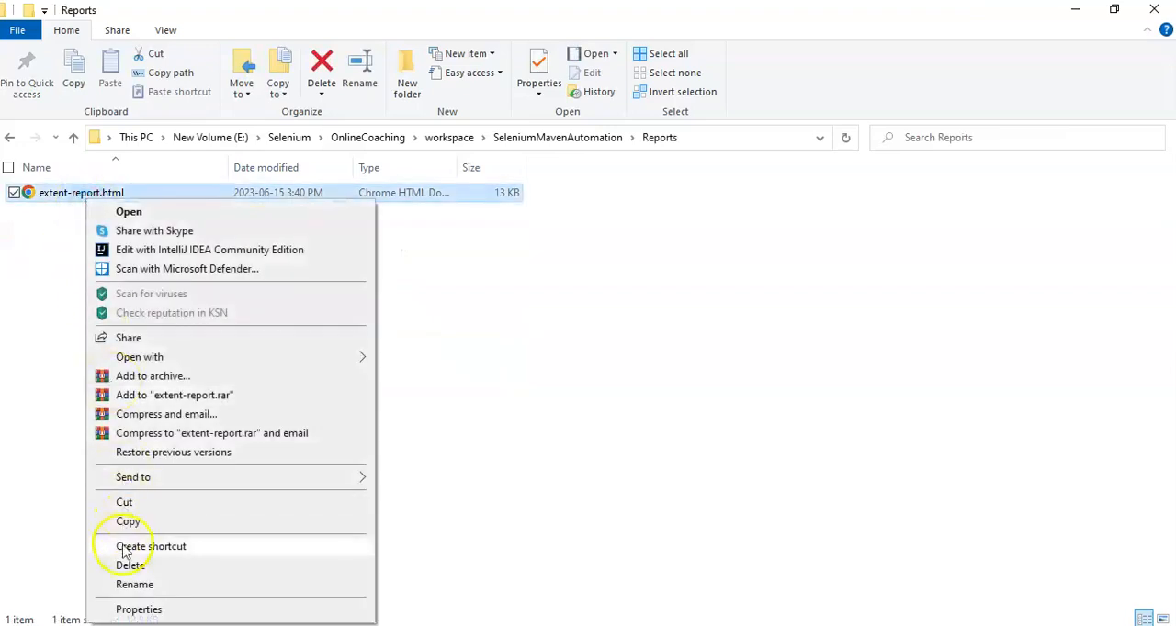
pyautogui.click(128, 585)
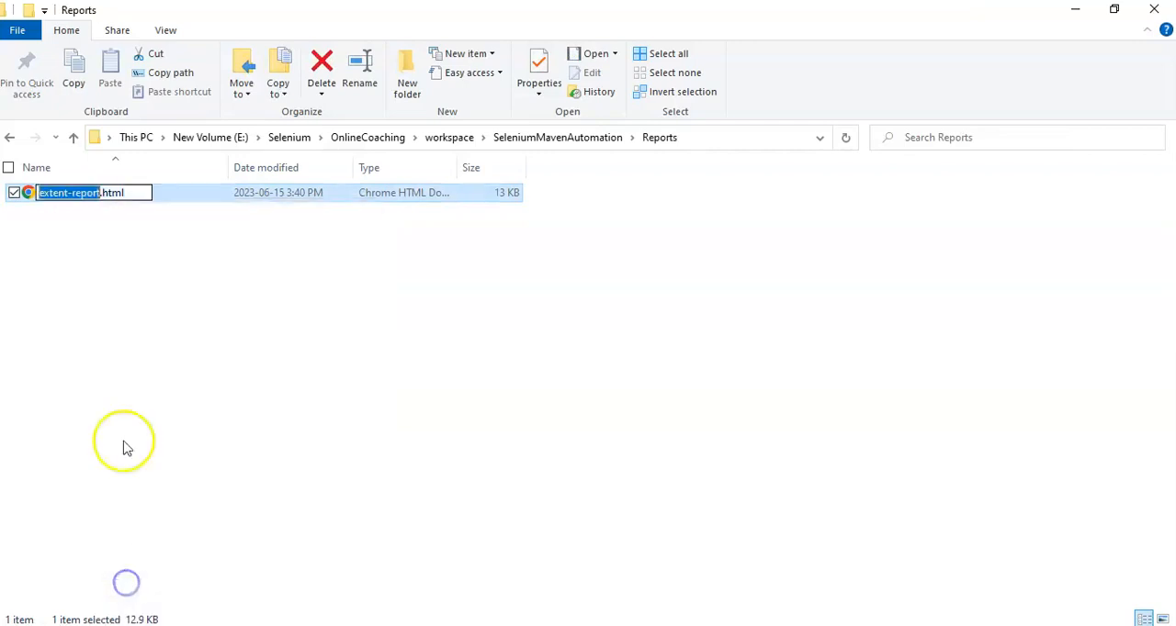
pyautogui.moveTo(144, 202); pyautogui.dragTo(69, 195)
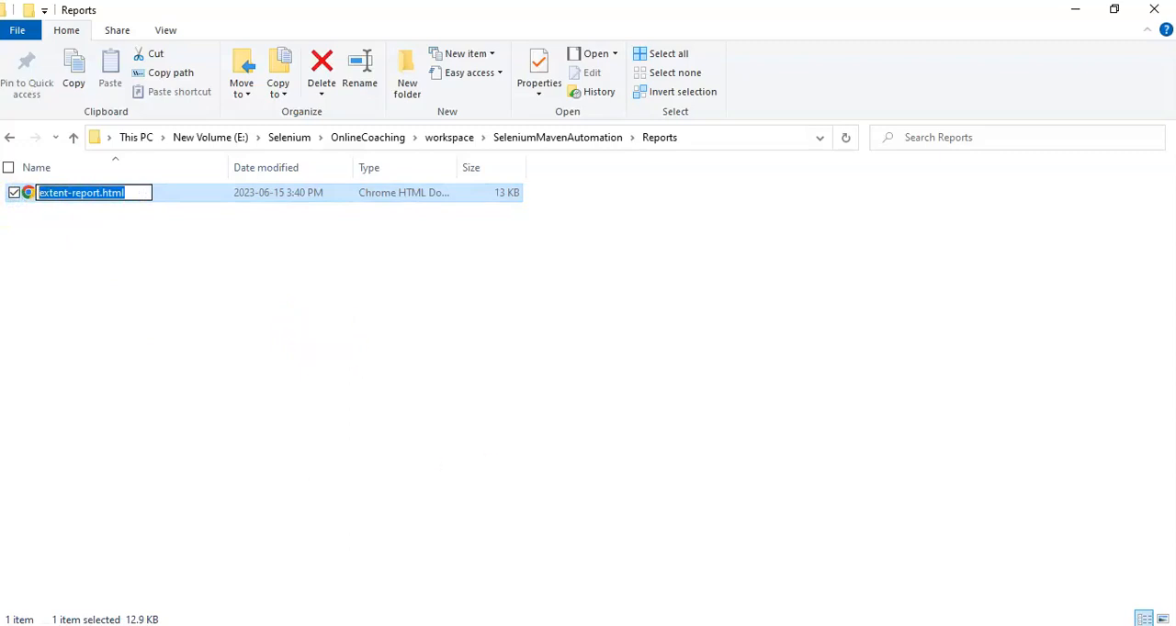
# Step: Switch back to the Jenkins configuration and replace emailable-report in the index page name with the copied extent-report.html
pyautogui.press('super+Tab')
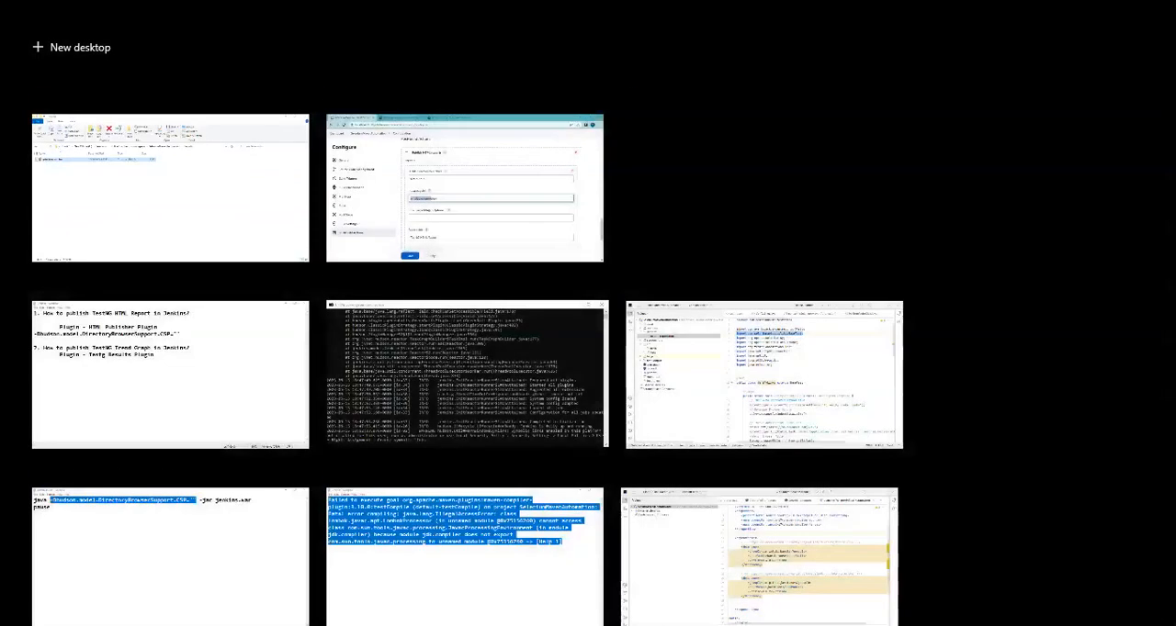
pyautogui.click(202, 260)
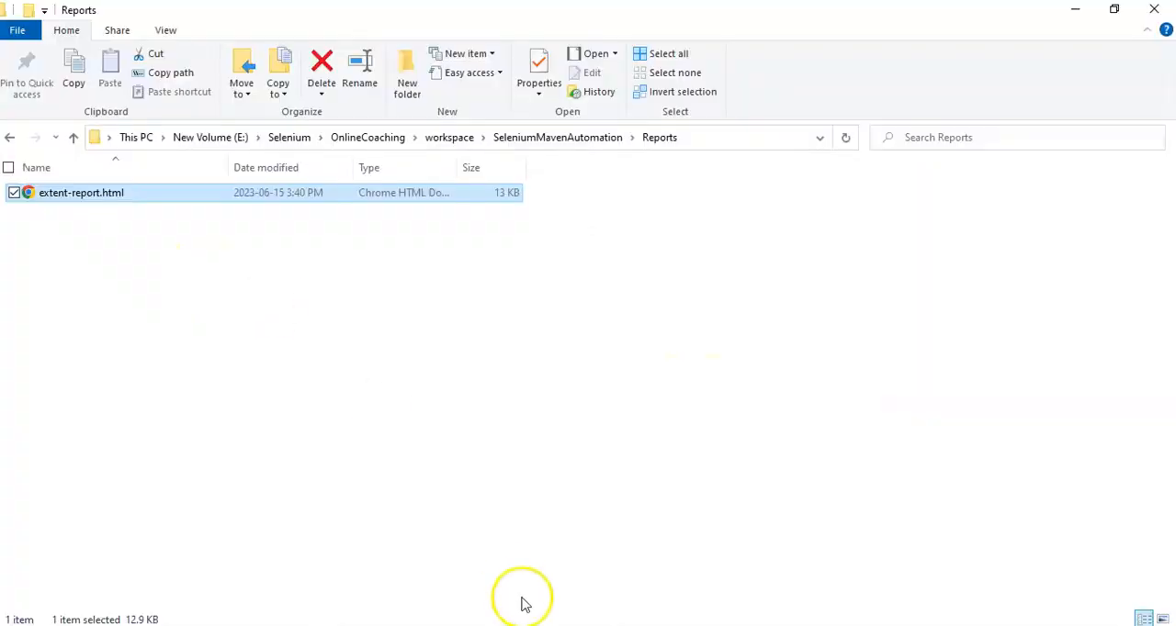
pyautogui.click(649, 625)
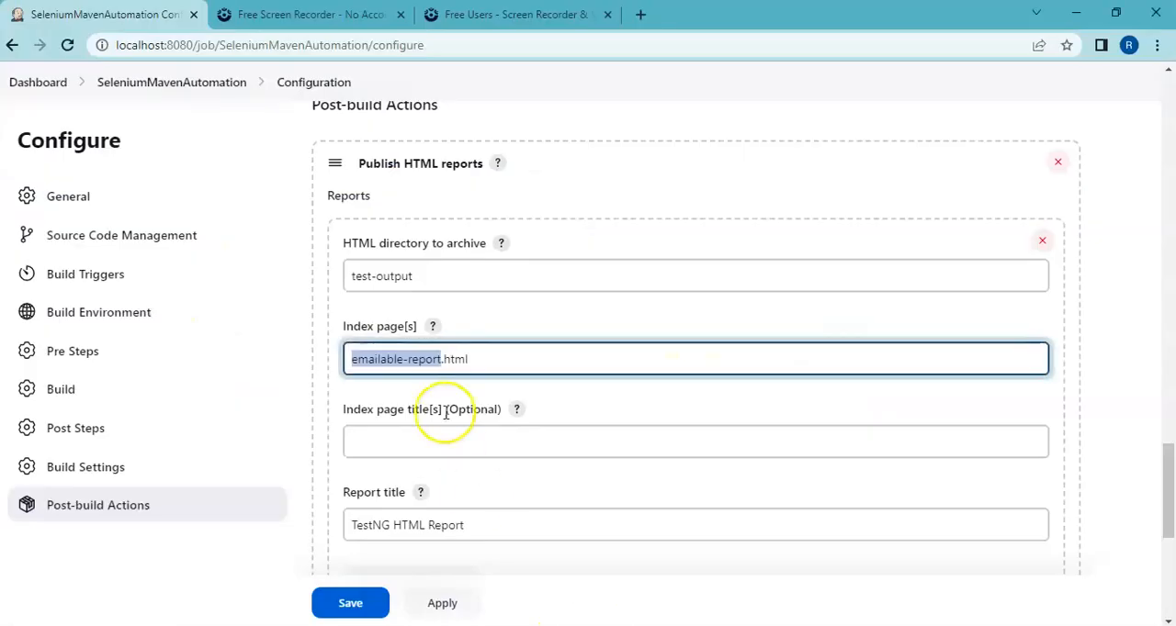
pyautogui.write('extent-report.html')
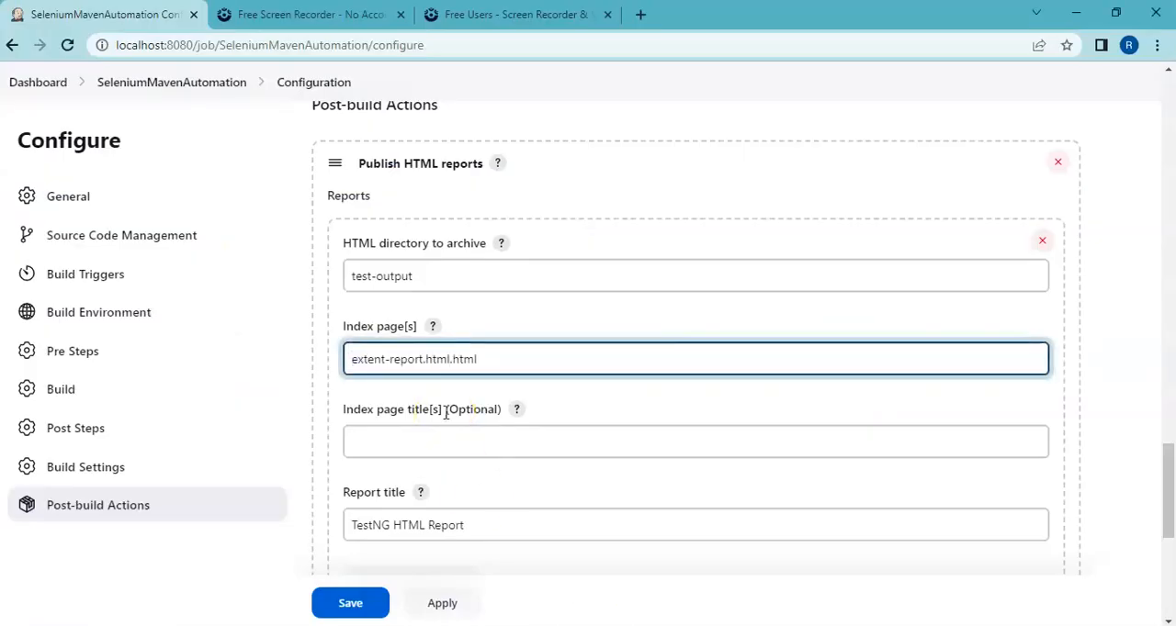
# Step: Set the HTML directory to archive to Reports, matching the project folder's name, and save the job configuration
pyautogui.click(420, 275)
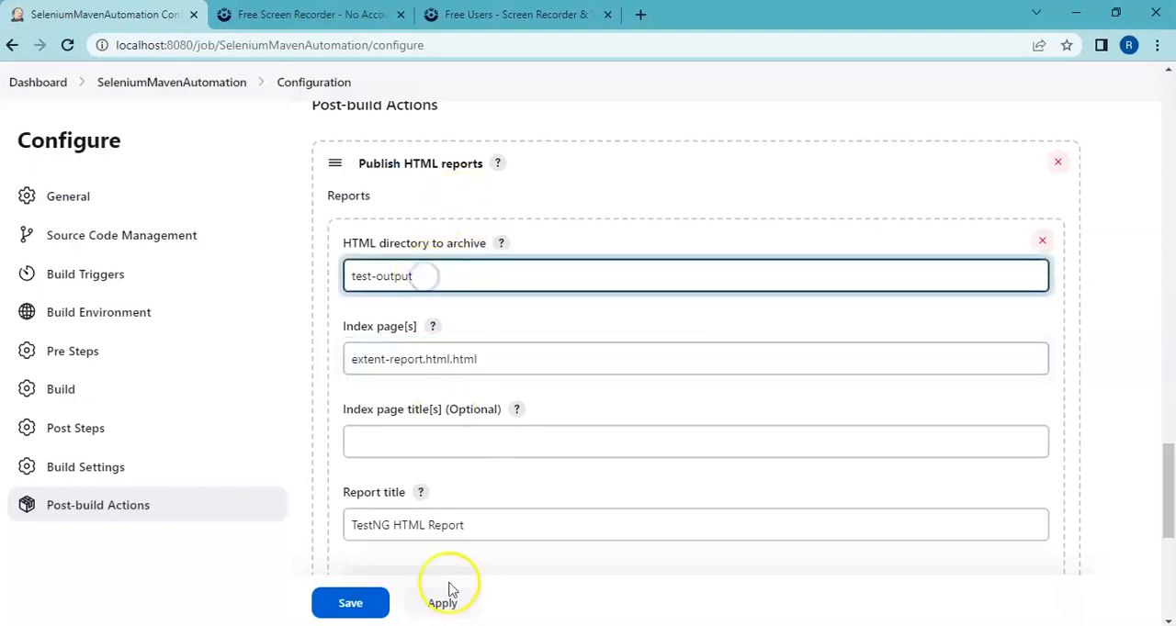
pyautogui.click(444, 625)
pyautogui.click(432, 625)
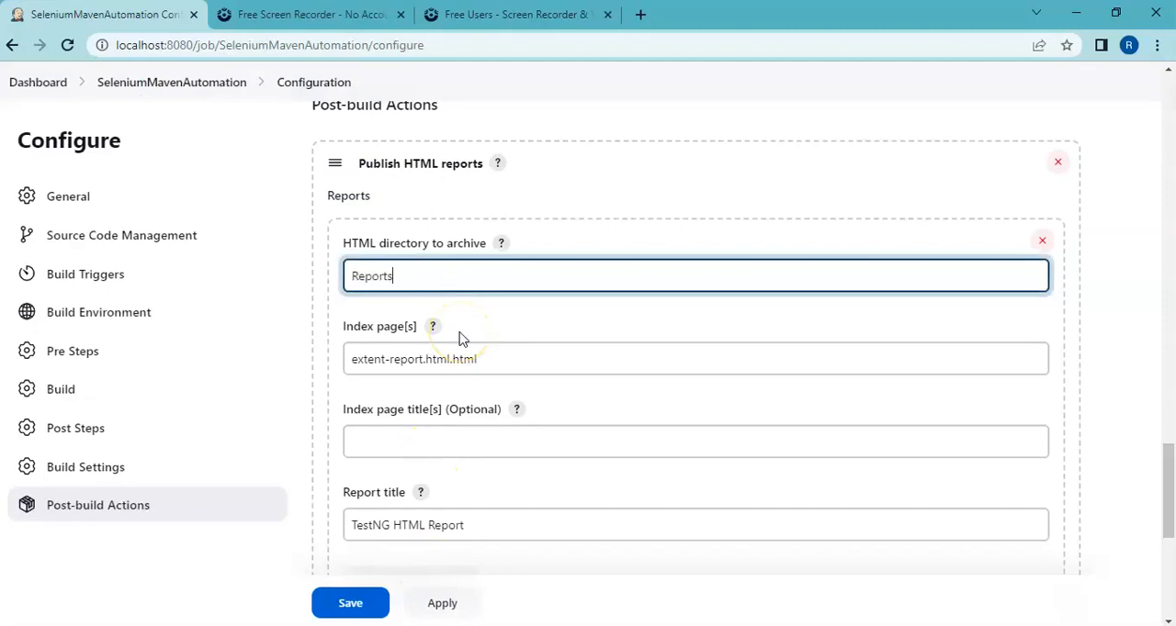
pyautogui.click(363, 605)
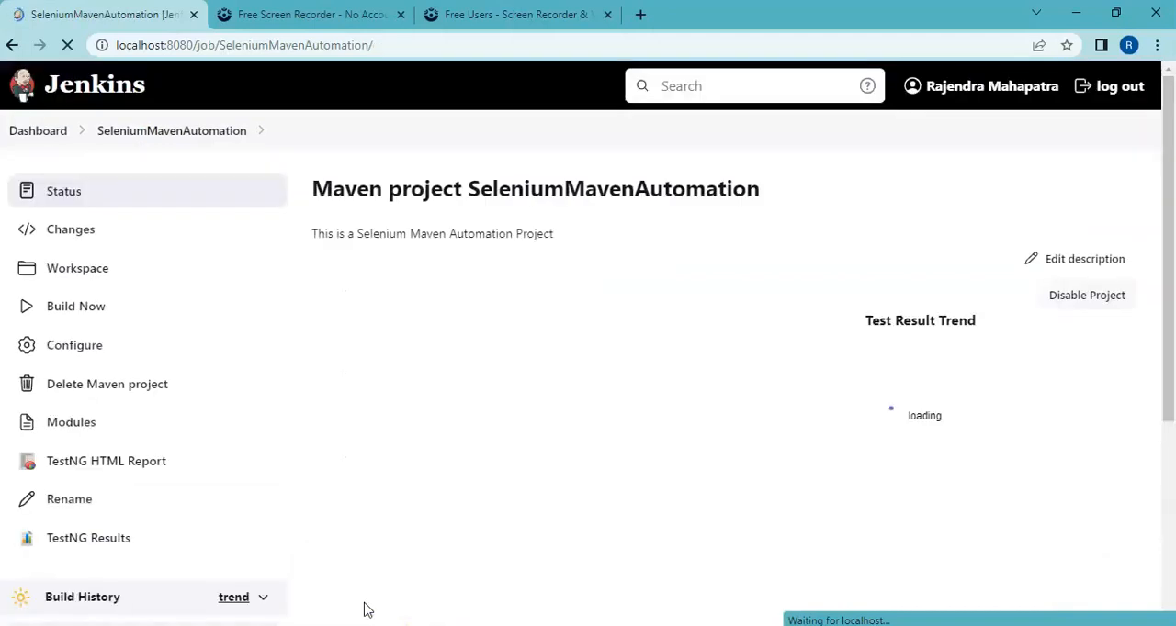
# Step: Reopen the job's post-build configuration, change the report title to Extent HTML Report, and save
pyautogui.click(71, 342)
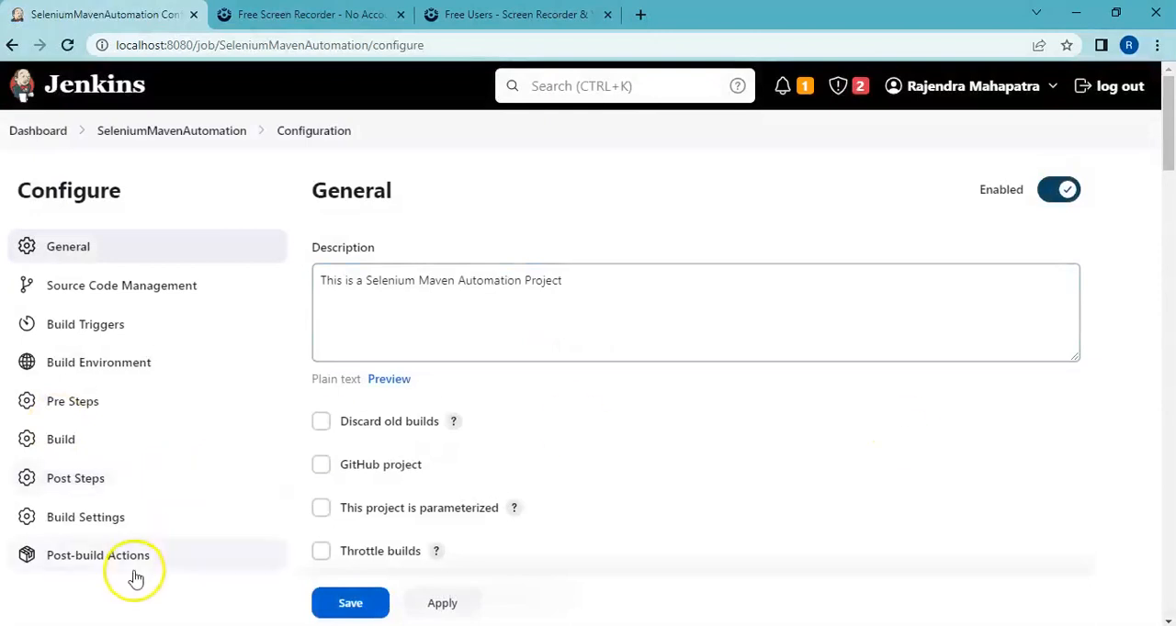
pyautogui.click(134, 562)
pyautogui.click(389, 555)
pyautogui.moveTo(387, 555); pyautogui.dragTo(336, 559)
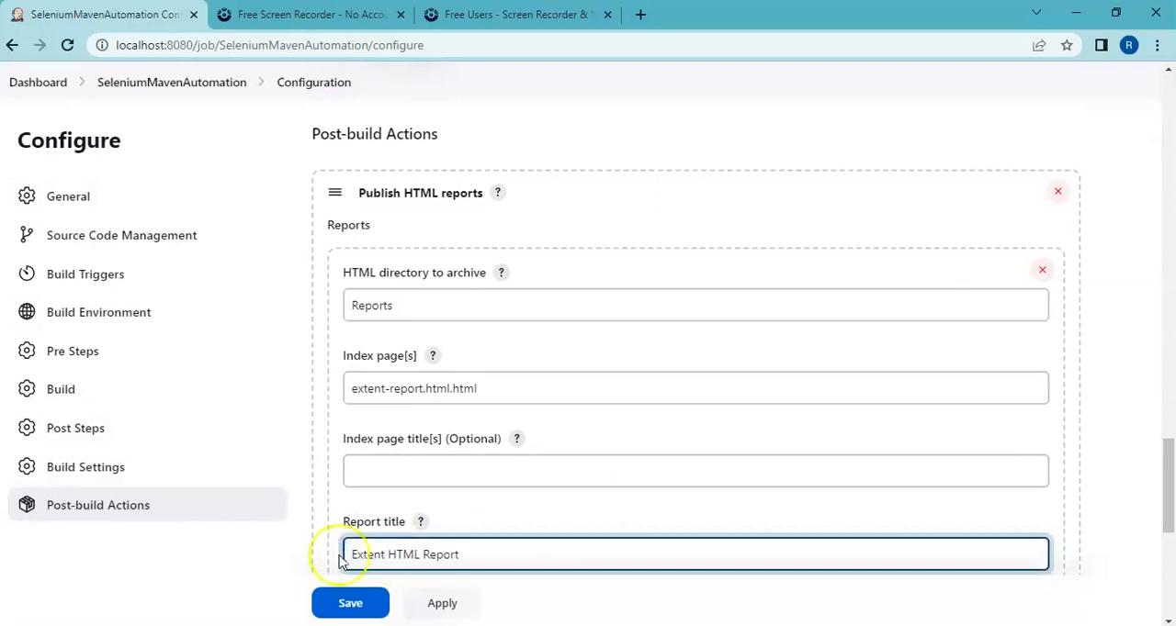
pyautogui.click(365, 604)
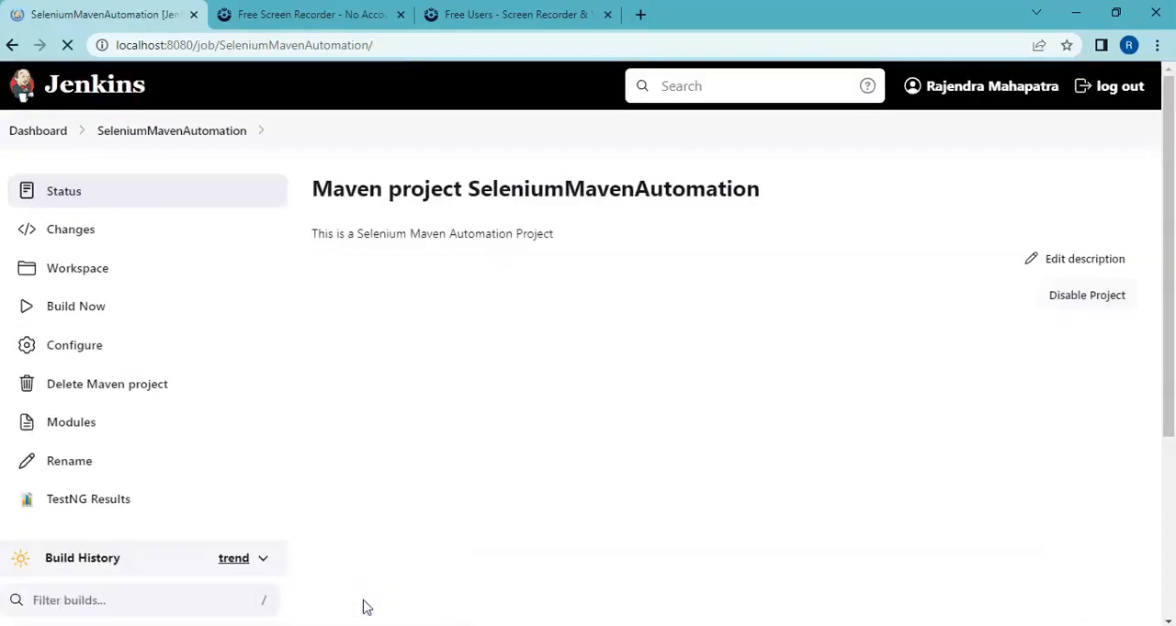
# Step: Start a new build of SeleniumMavenAutomation and review the HTML report archiving in build #9's console output
pyautogui.click(74, 308)
pyautogui.moveTo(1166, 257); pyautogui.dragTo(1173, 500)
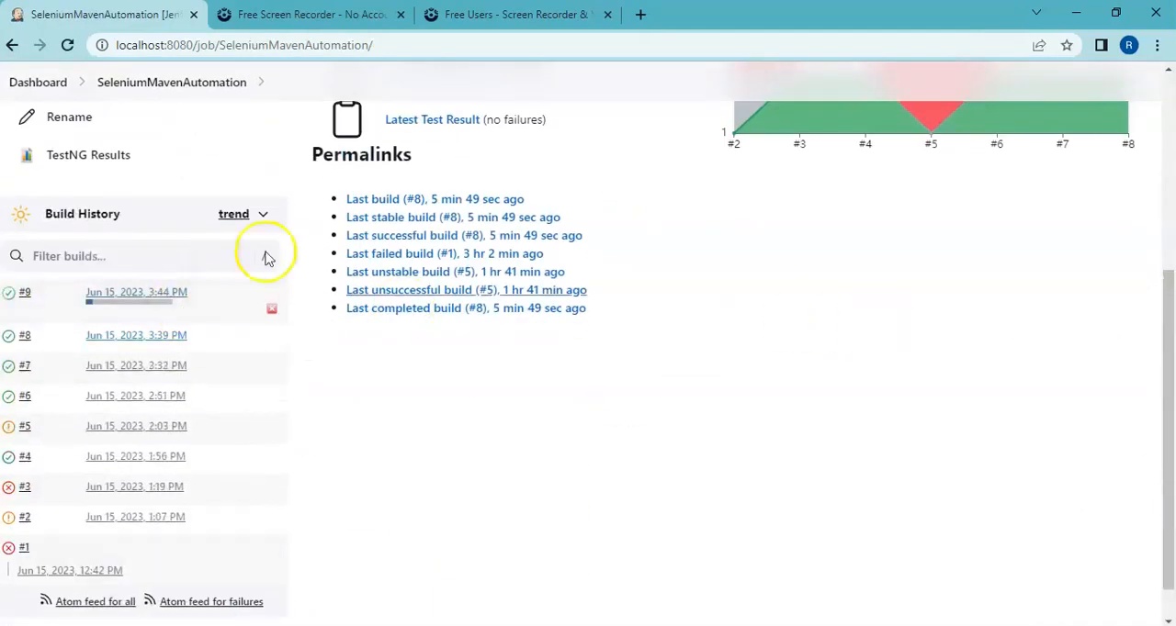
pyautogui.click(23, 294)
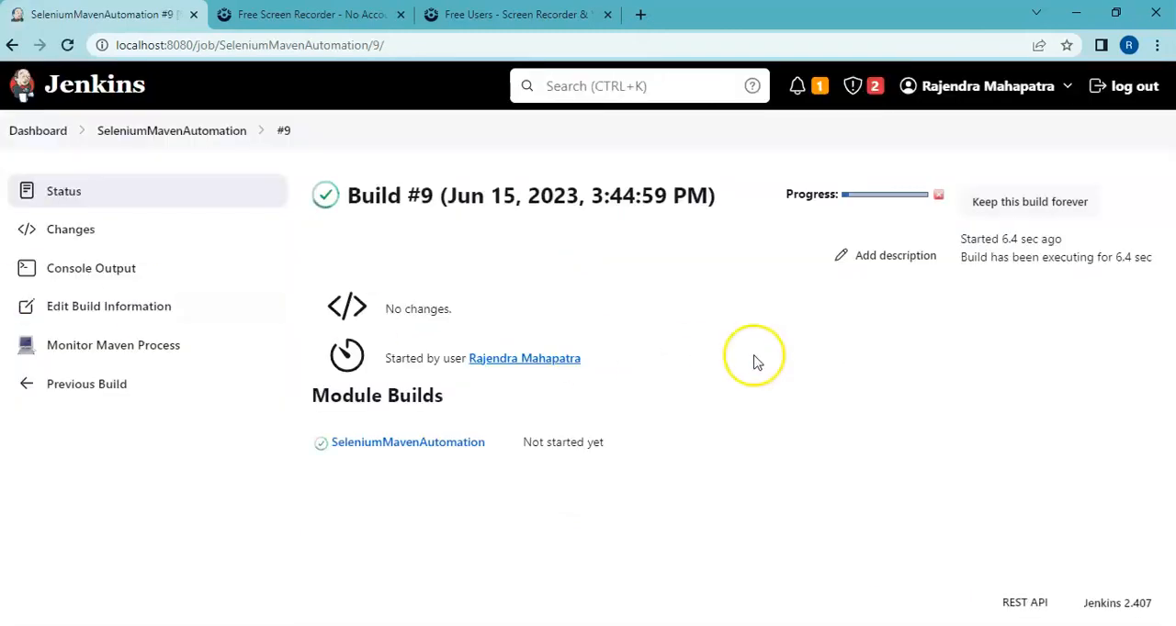
pyautogui.click(77, 266)
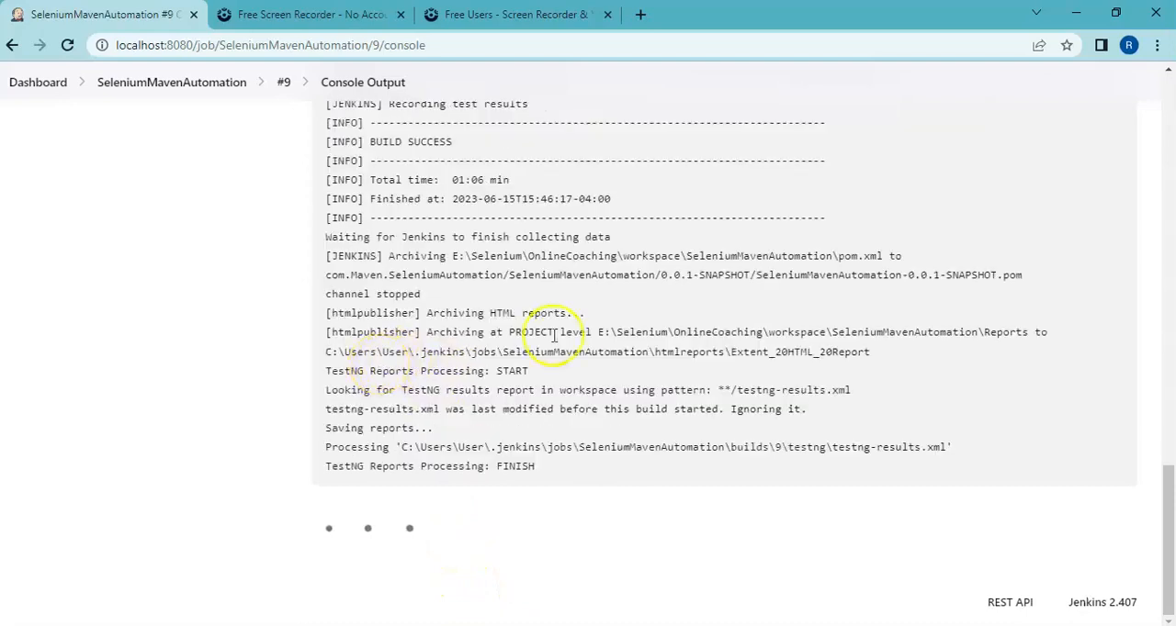
# Step: Open the Extent HTML Report from the project page, reload it, and view the "To verify broken links" test details
pyautogui.click(195, 91)
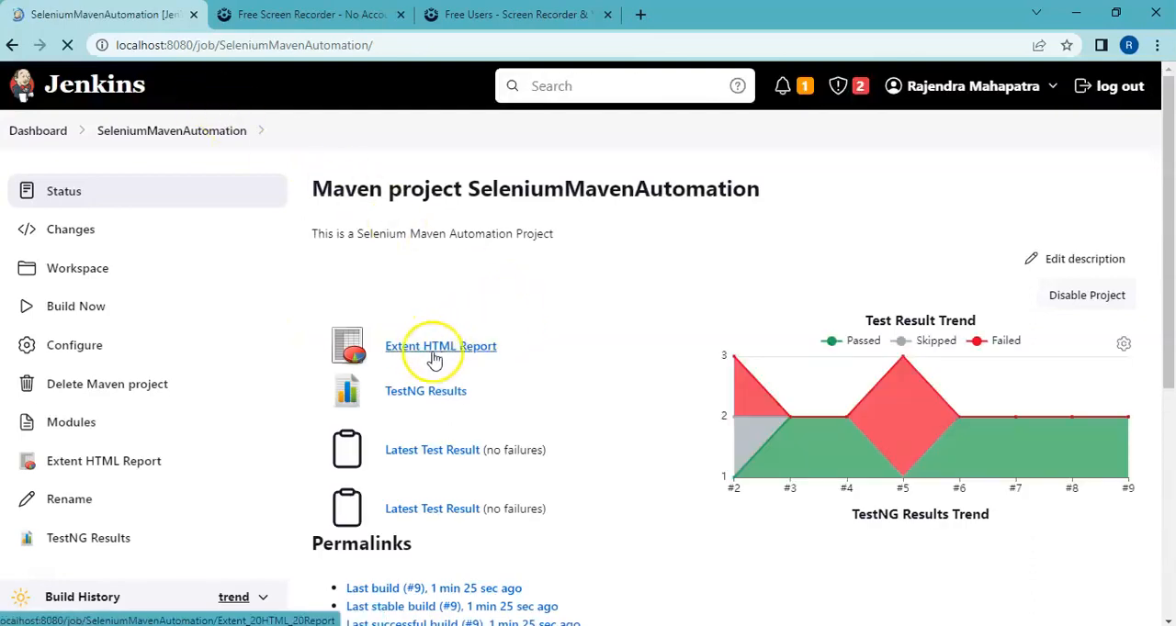
pyautogui.click(469, 358)
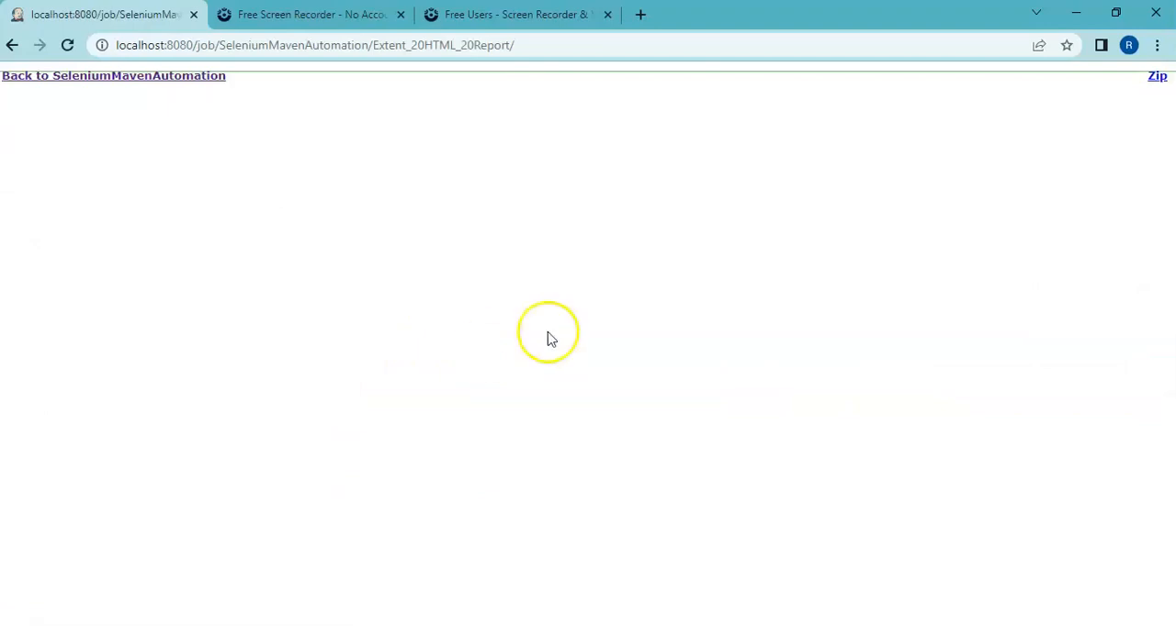
pyautogui.click(70, 48)
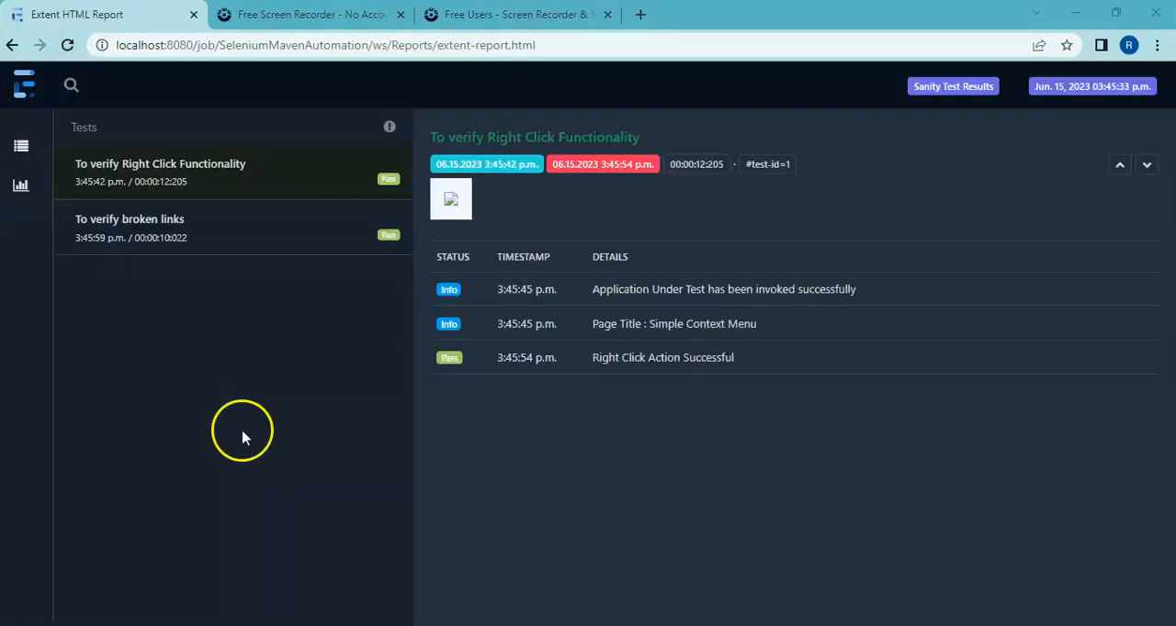
pyautogui.click(193, 227)
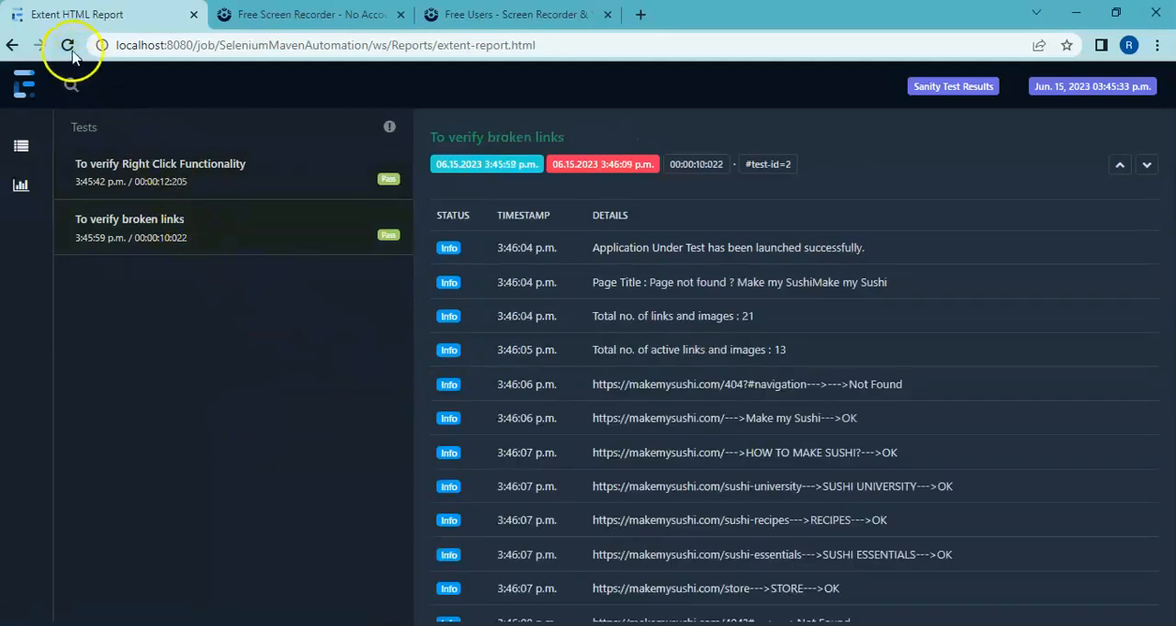
# Step: Shorten the report address to localhost:8080/job/SeleniumMavenAutomation/ and review the project page's Test Result Trend and TestNG Results Trend graphs
pyautogui.click(566, 50)
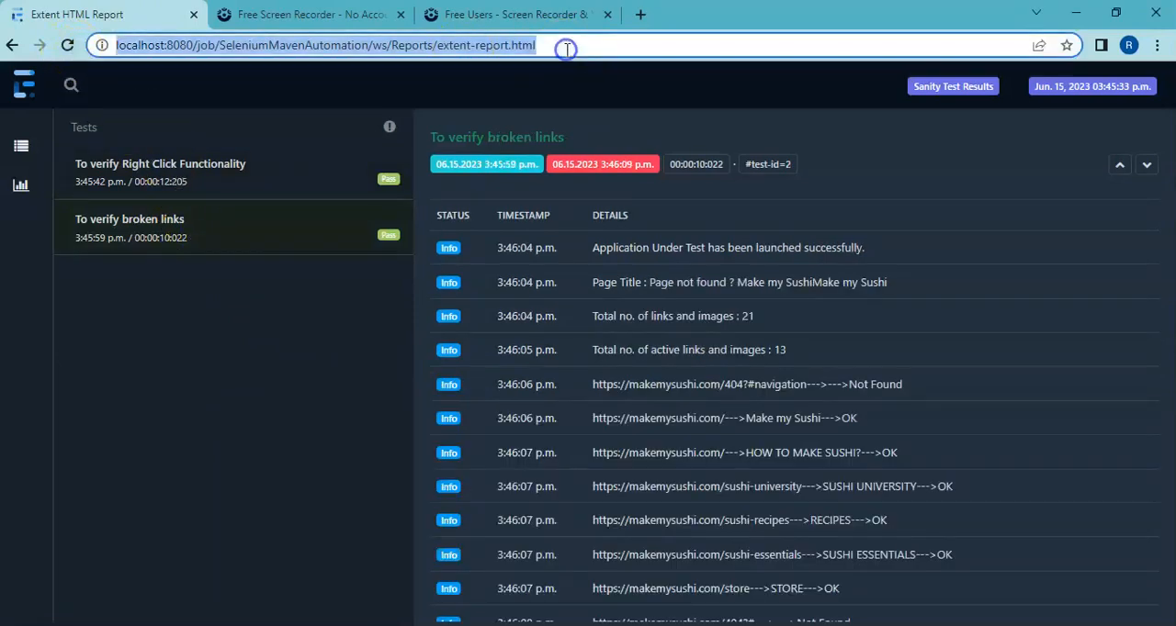
pyautogui.click(567, 49)
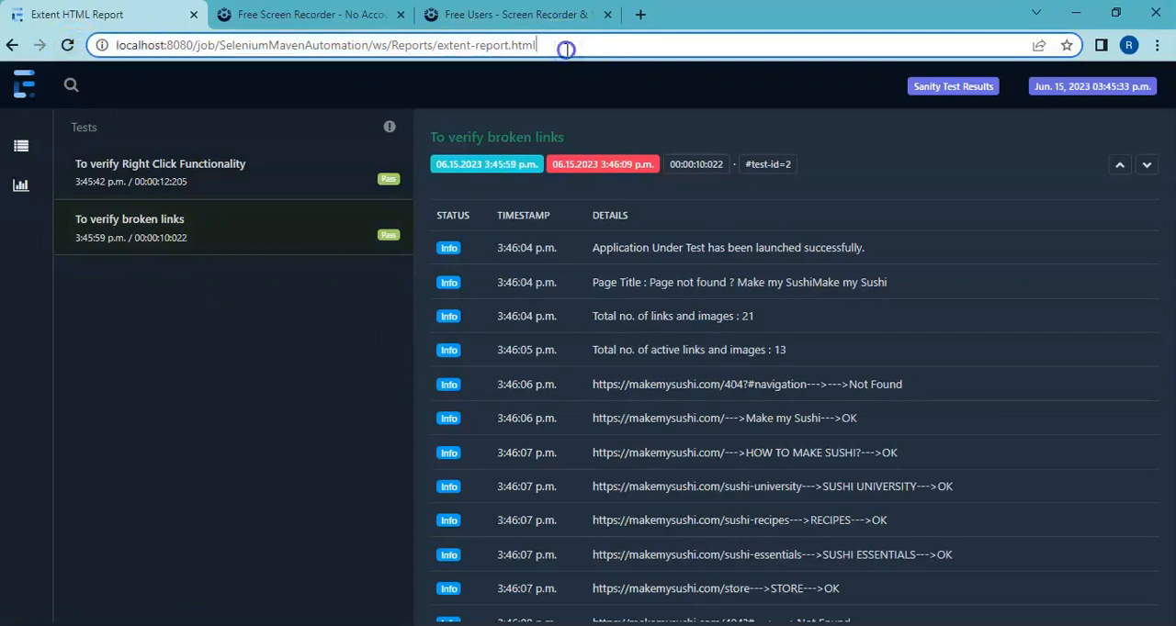
pyautogui.moveTo(566, 48); pyautogui.dragTo(372, 48)
pyautogui.press('BackSpace')
pyautogui.press('Return')
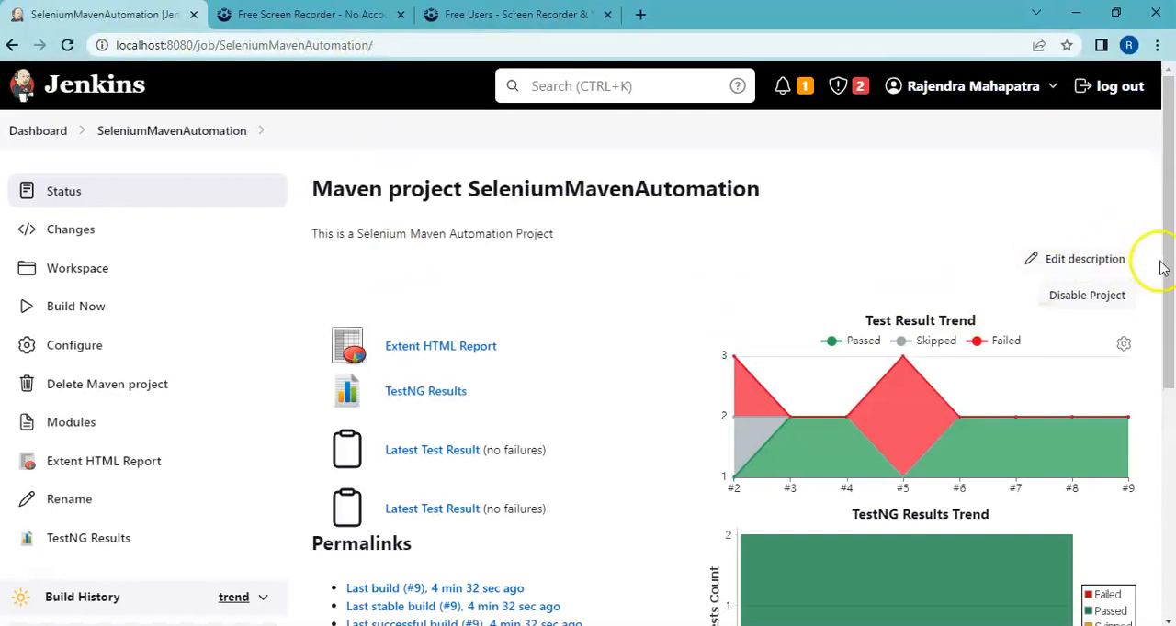
pyautogui.moveTo(1165, 271); pyautogui.dragTo(1165, 379)
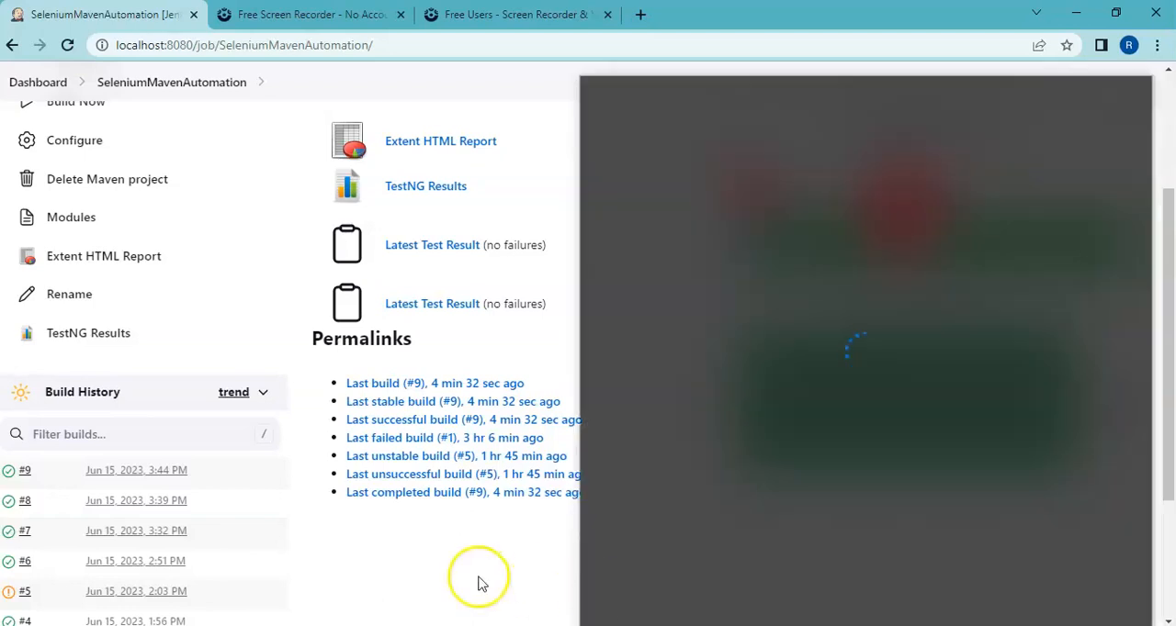
pyautogui.click(467, 575)
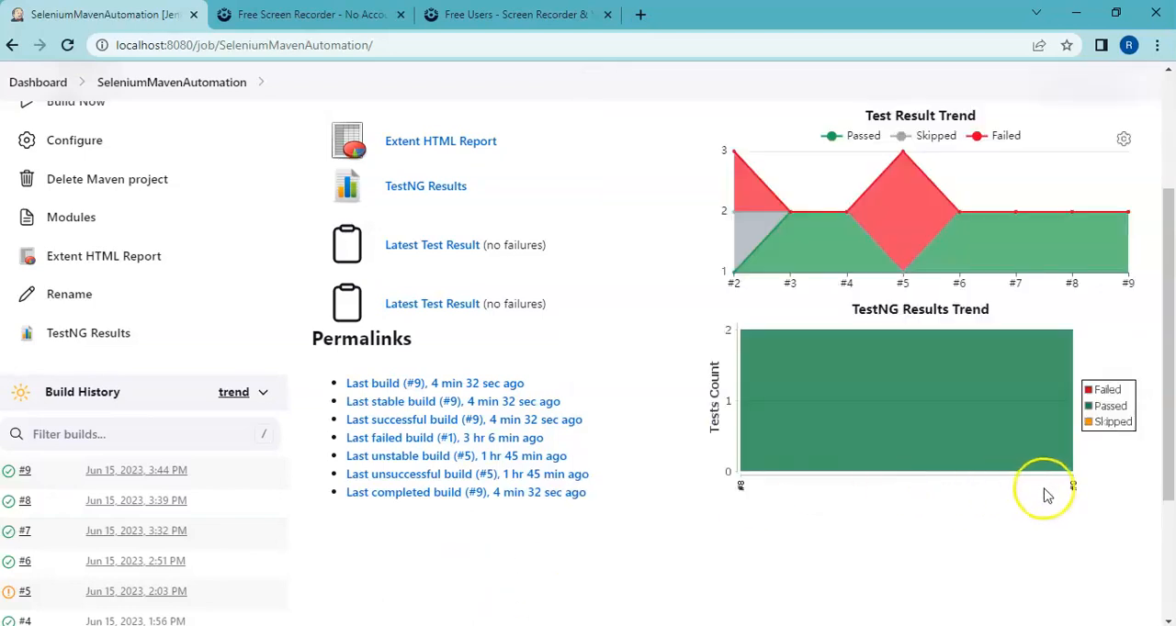